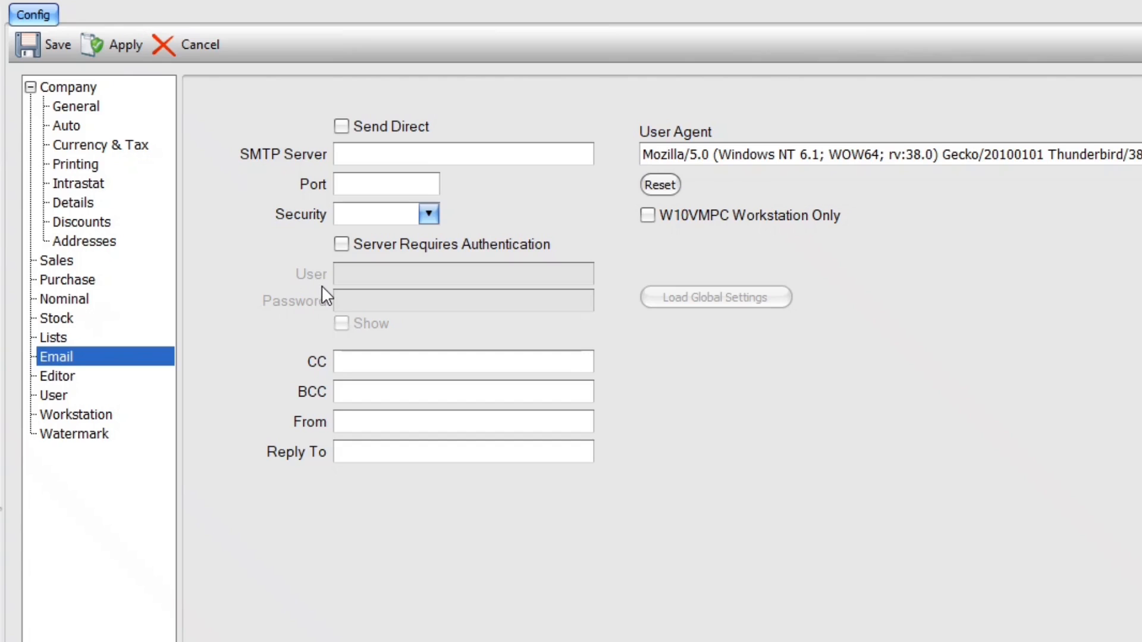
Leave Send Direct off and enter SMTP server smtp.gmail.com with port 465
{"action": "left_click", "coordinate": [342, 127]}
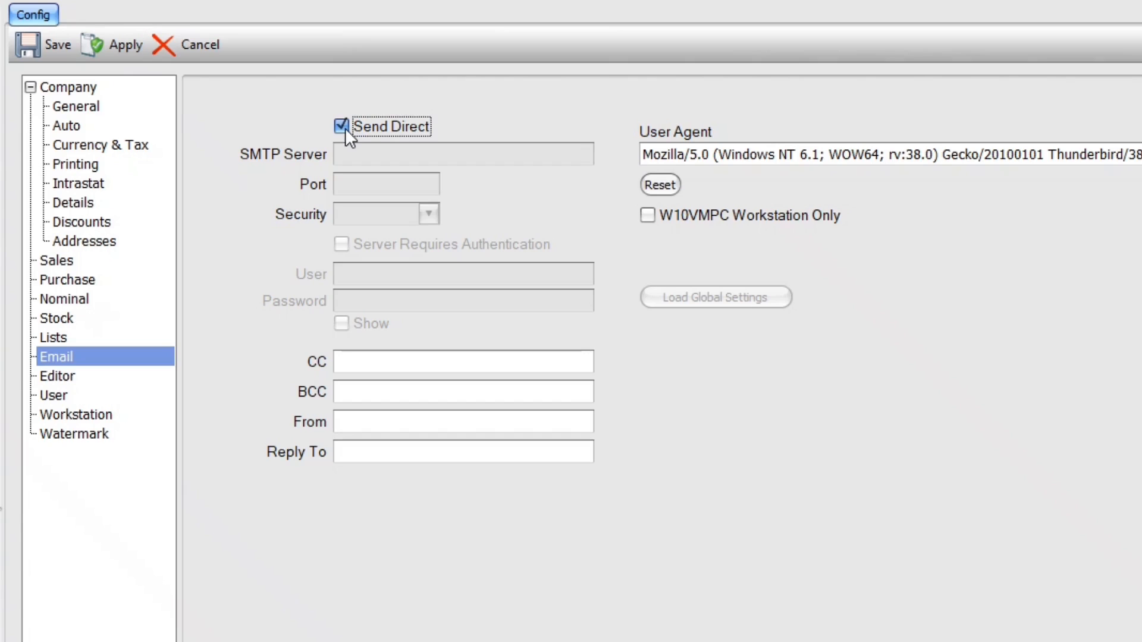
{"action": "left_click", "coordinate": [345, 128]}
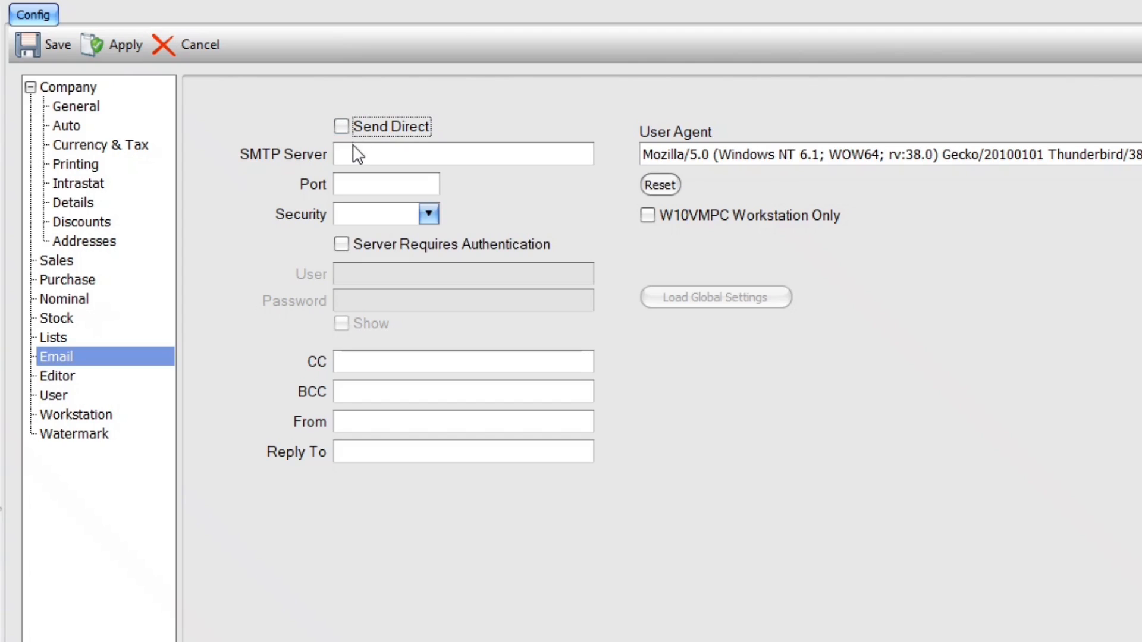
{"action": "left_click", "coordinate": [352, 153]}
{"action": "type", "text": "smtp.gmail.com"}
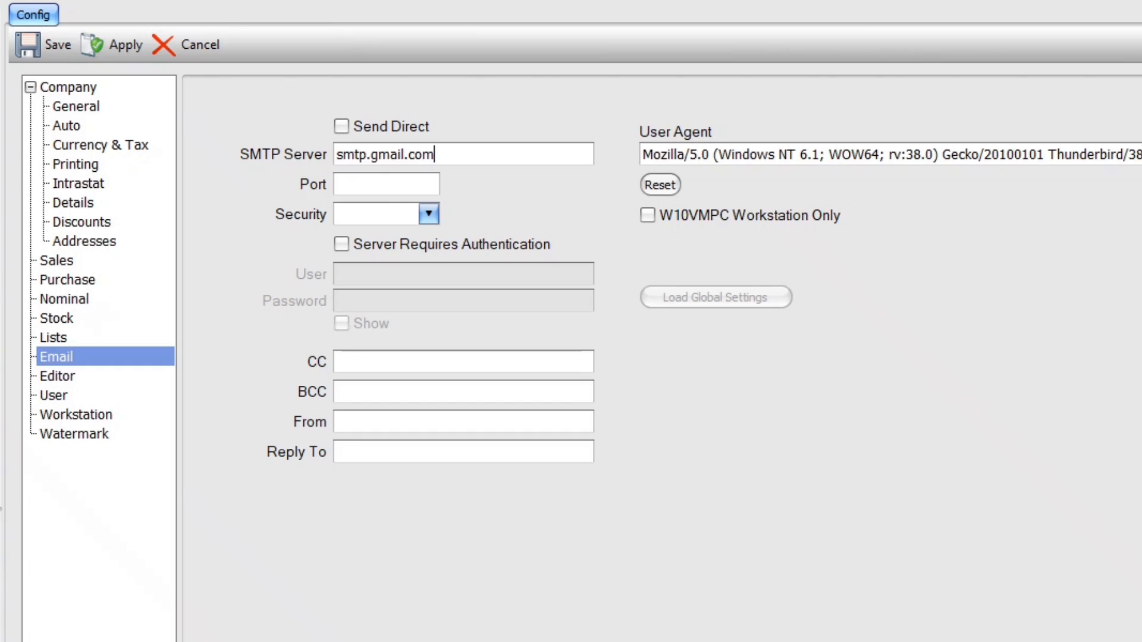
{"action": "left_click", "coordinate": [387, 185]}
{"action": "type", "text": "465"}
{"action": "key", "text": "Tab"}
Set Security to SSL / TLS and tick Server Requires Authentication
{"action": "left_click", "coordinate": [431, 220]}
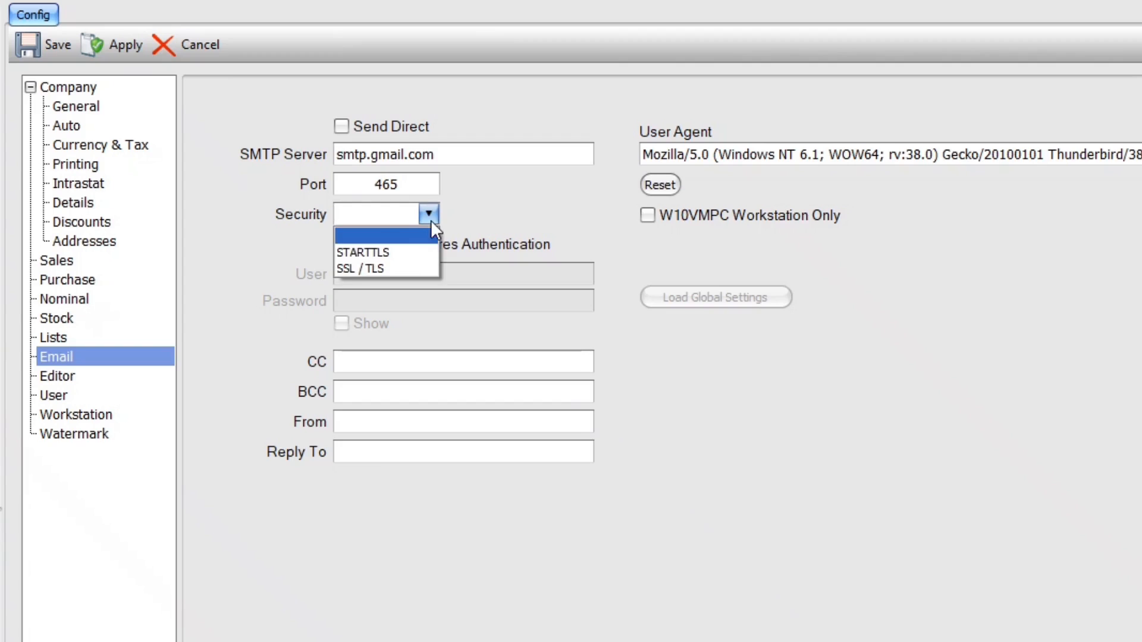
{"action": "left_click", "coordinate": [376, 269]}
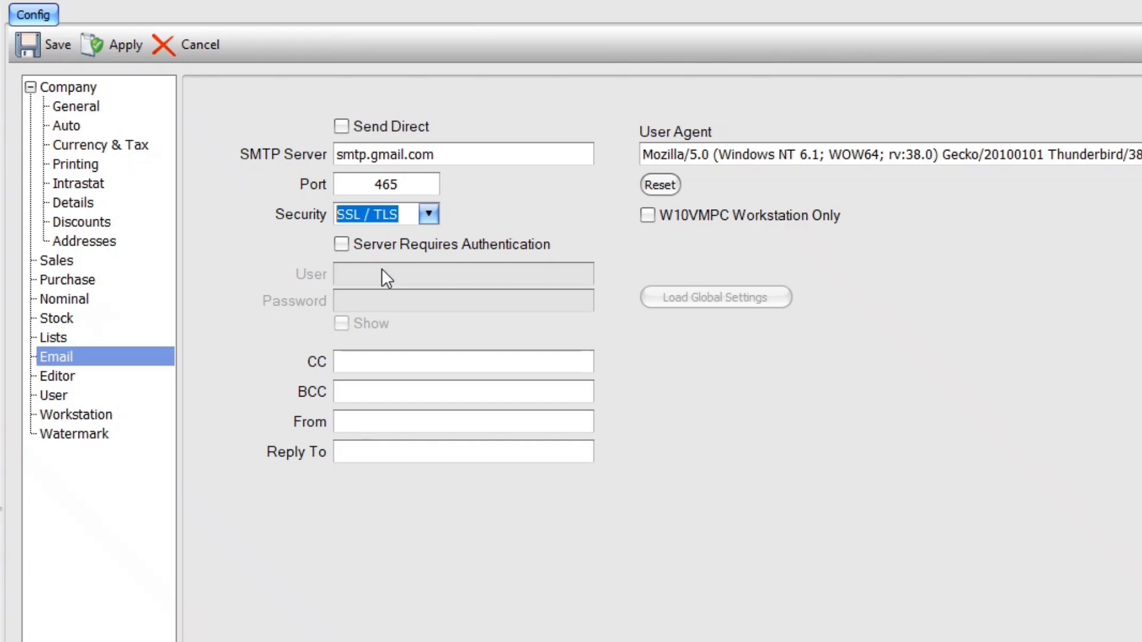
{"action": "left_click", "coordinate": [343, 244]}
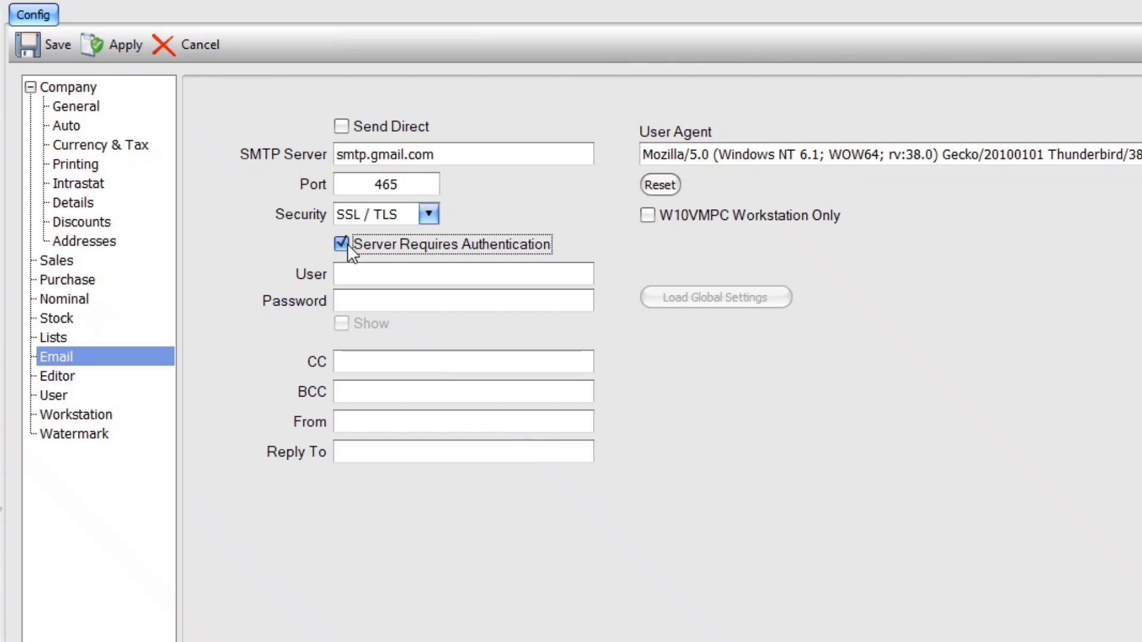
Enter the sending account's login e-mail and password, briefly showing the password to check it
{"action": "left_click", "coordinate": [353, 274]}
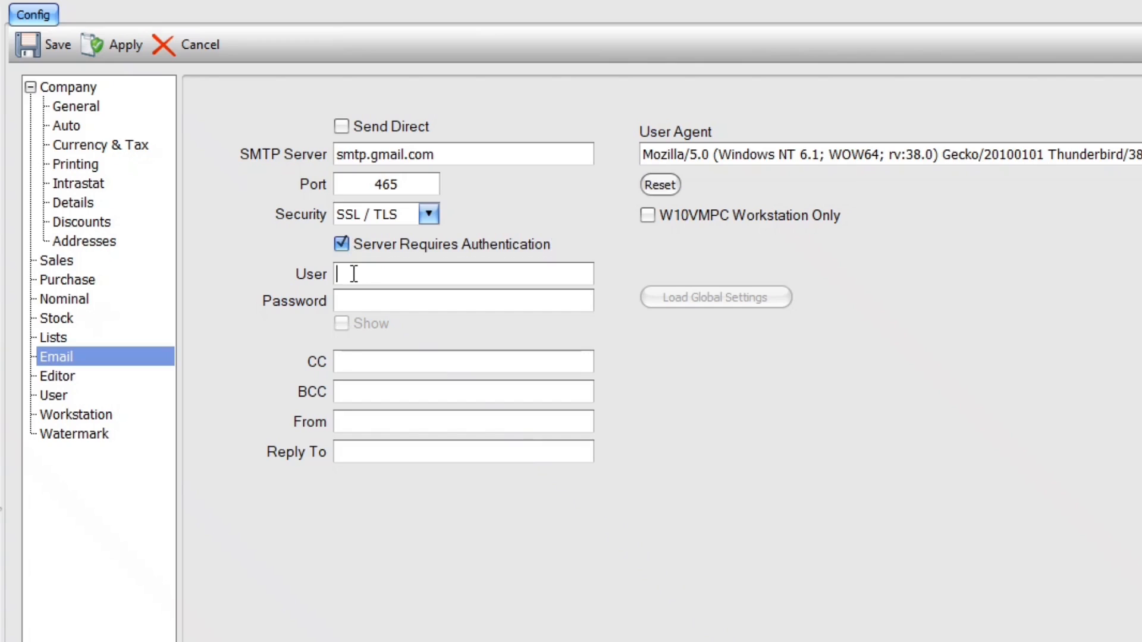
{"action": "key", "text": "Tab"}
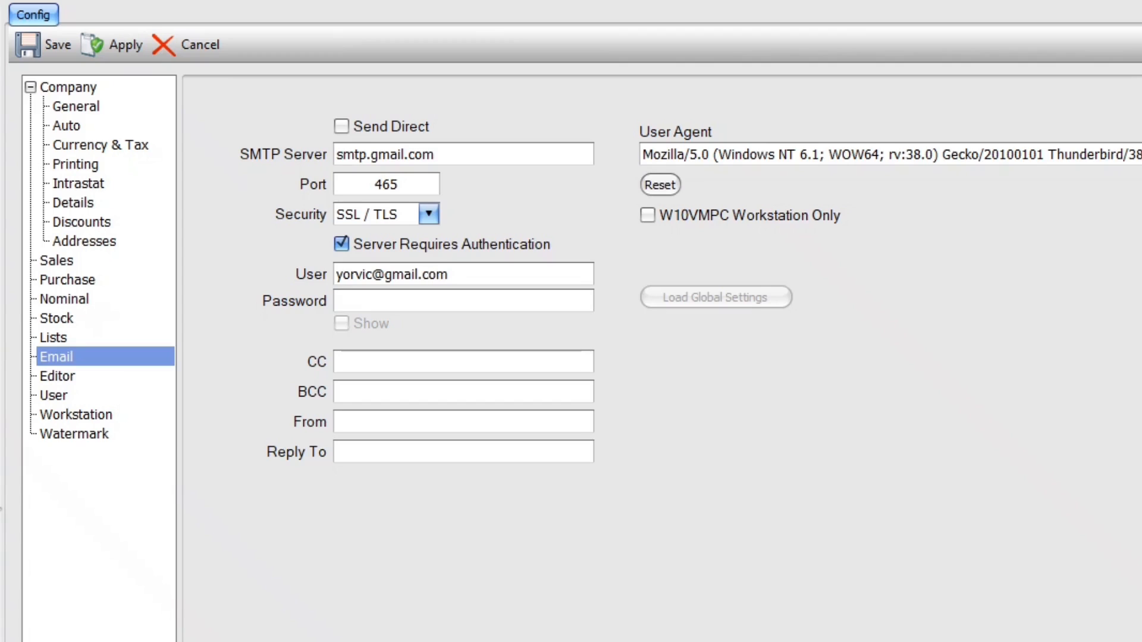
{"action": "type", "text": "••••••••"}
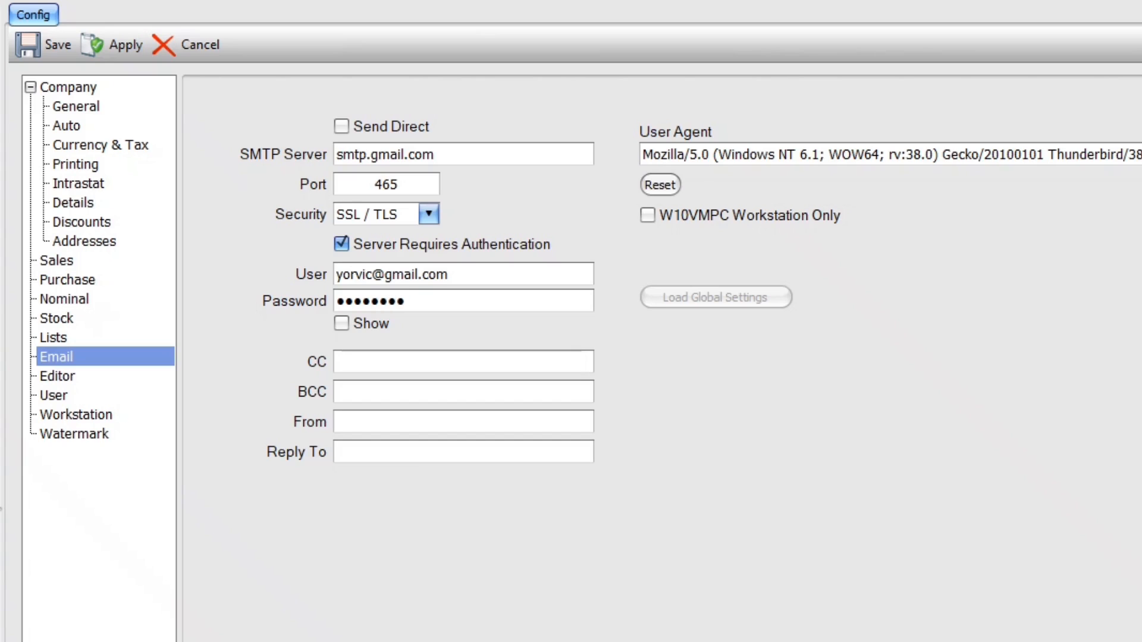
{"action": "left_click", "coordinate": [342, 323]}
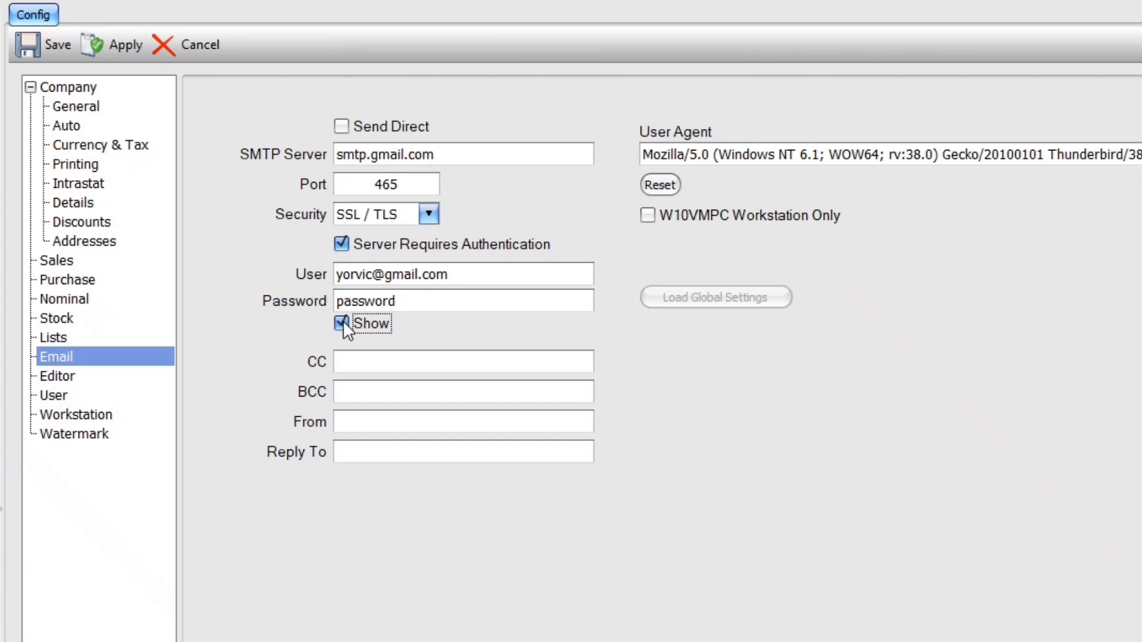
{"action": "left_click", "coordinate": [342, 323]}
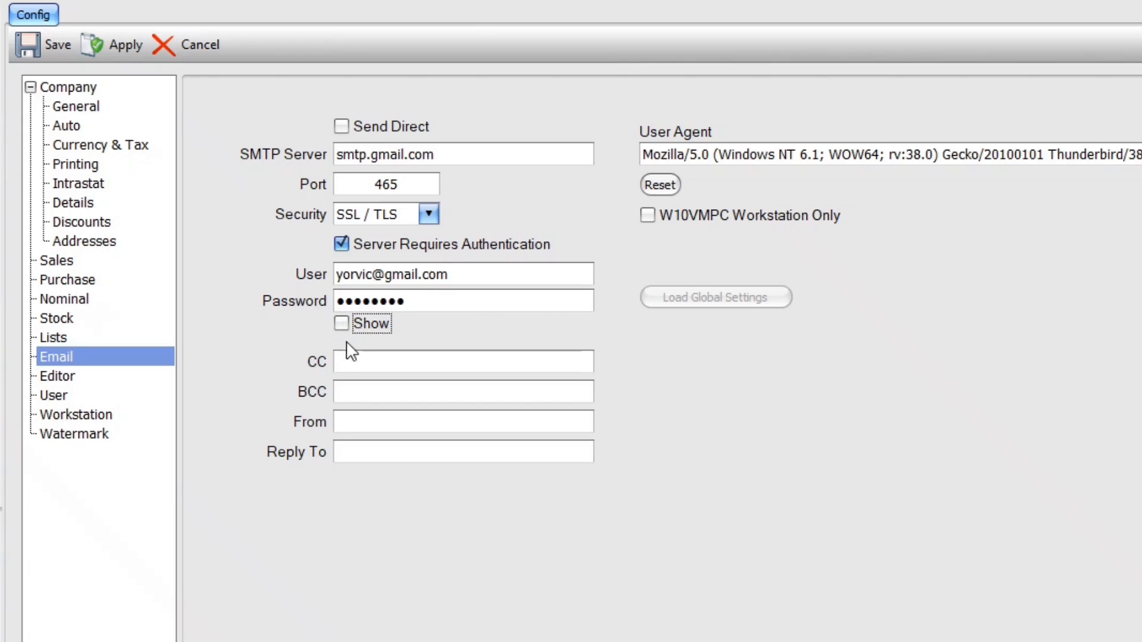
Build the Accounts mailbox entry as 'Accounts <…>' and move it from CC into BCC
{"action": "left_click", "coordinate": [347, 360]}
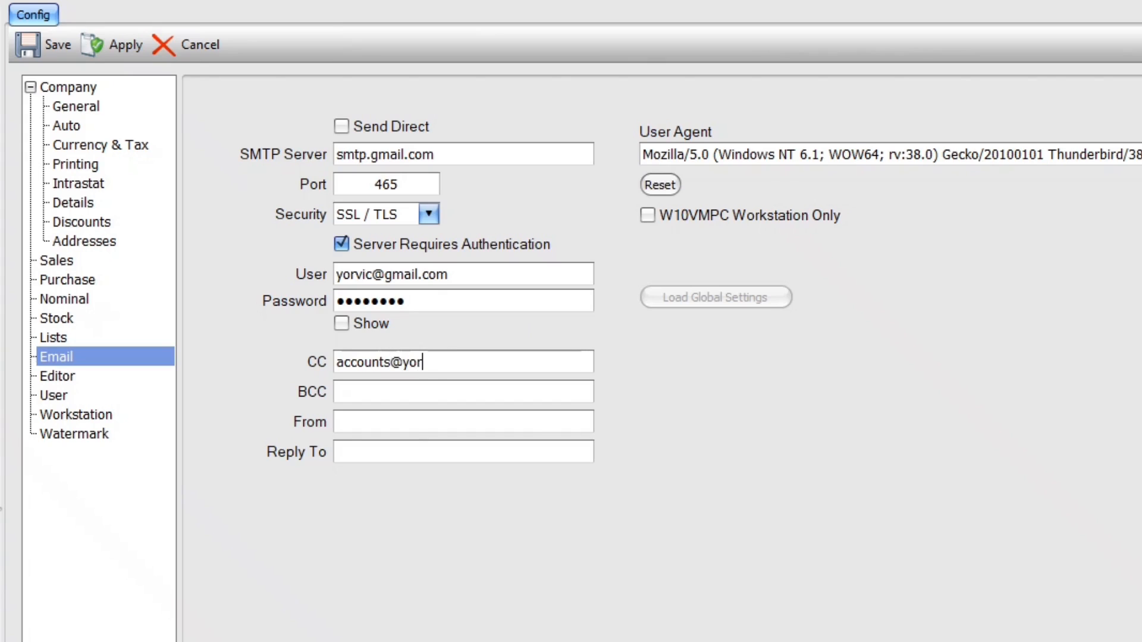
{"action": "key", "text": "Home"}
{"action": "type", "text": "Accounts"}
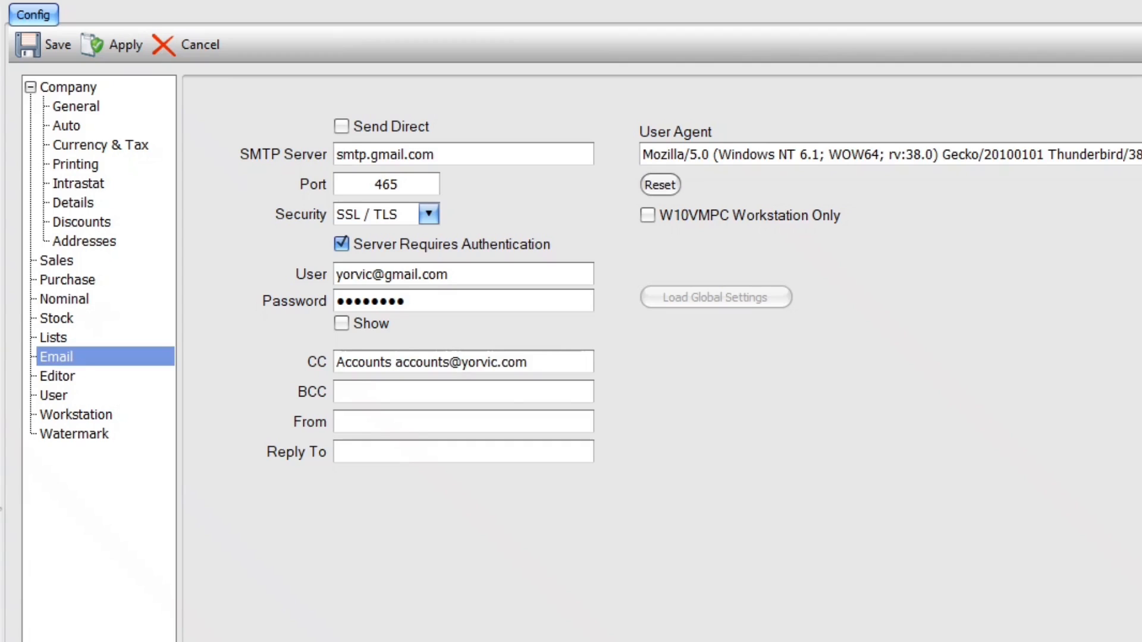
{"action": "type", "text": " <"}
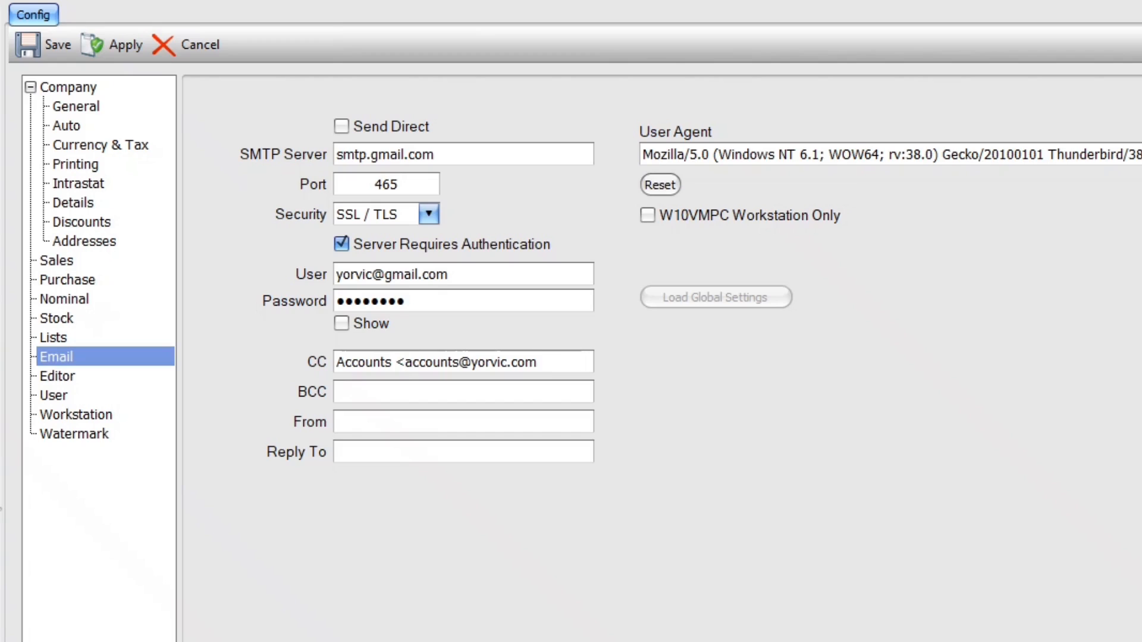
{"action": "key", "text": "End"}
{"action": "type", "text": ">"}
{"action": "key", "text": "shift+Home"}
{"action": "key", "text": "ctrl+c"}
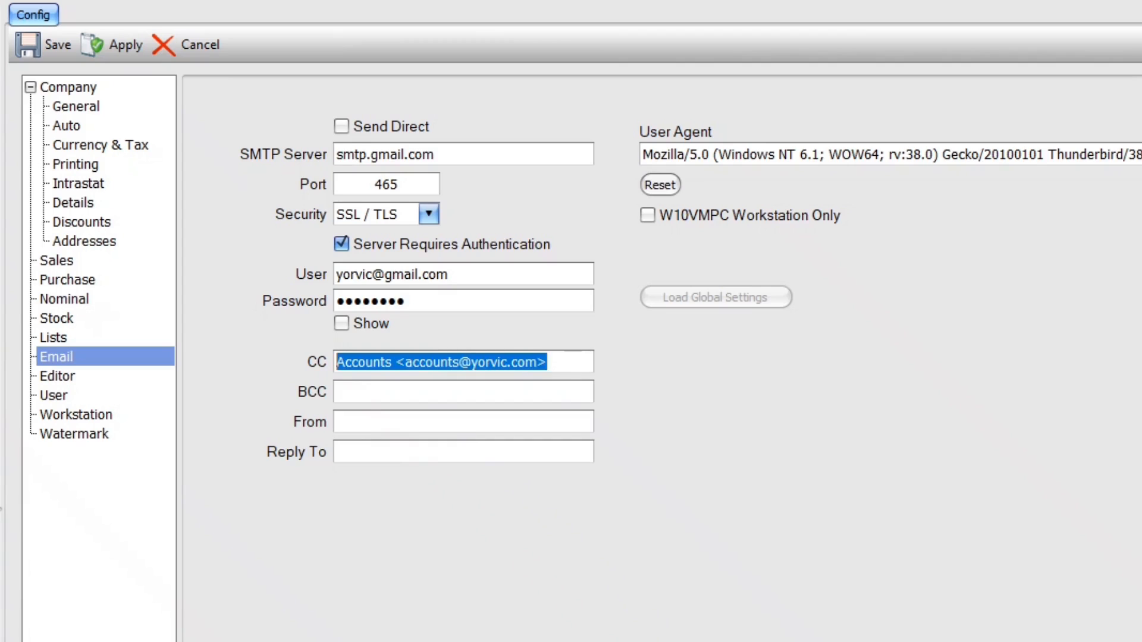
{"action": "key", "text": "Delete"}
{"action": "key", "text": "Tab"}
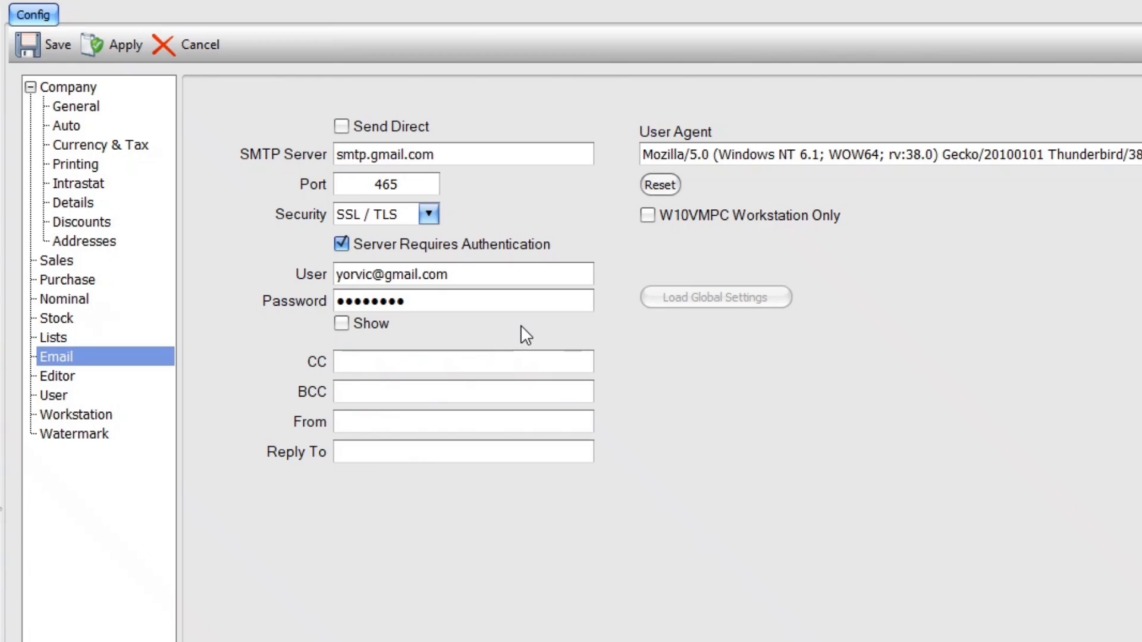
{"action": "key", "text": "ctrl+v"}
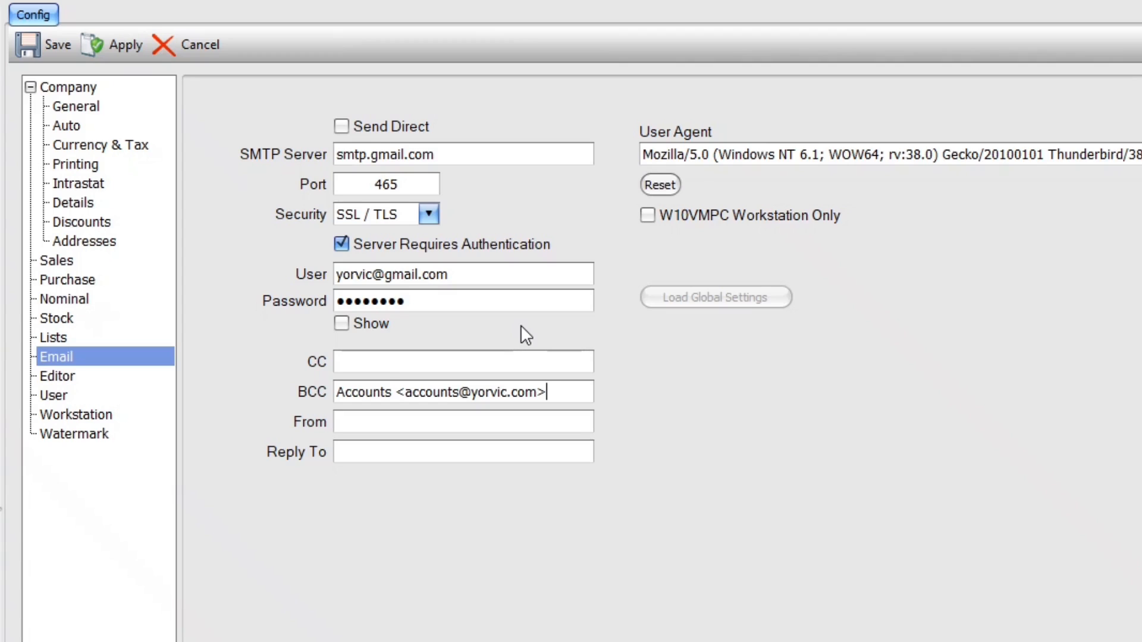
Enter the same 'Accounts <…>' mailbox address in From, fixing a typo in the domain
{"action": "key", "text": "Tab"}
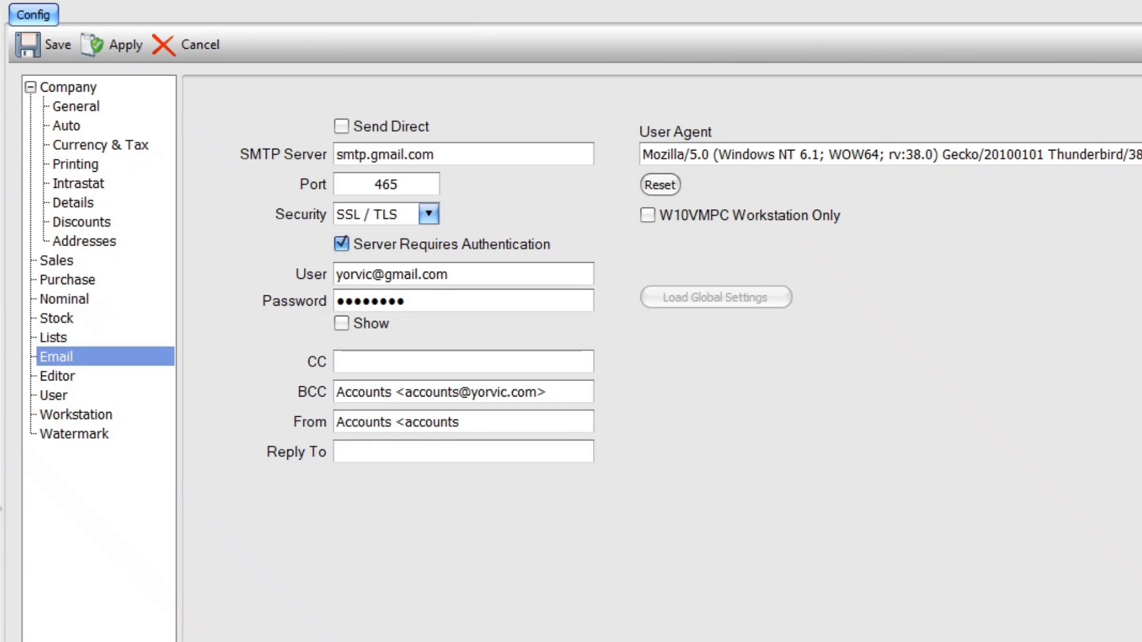
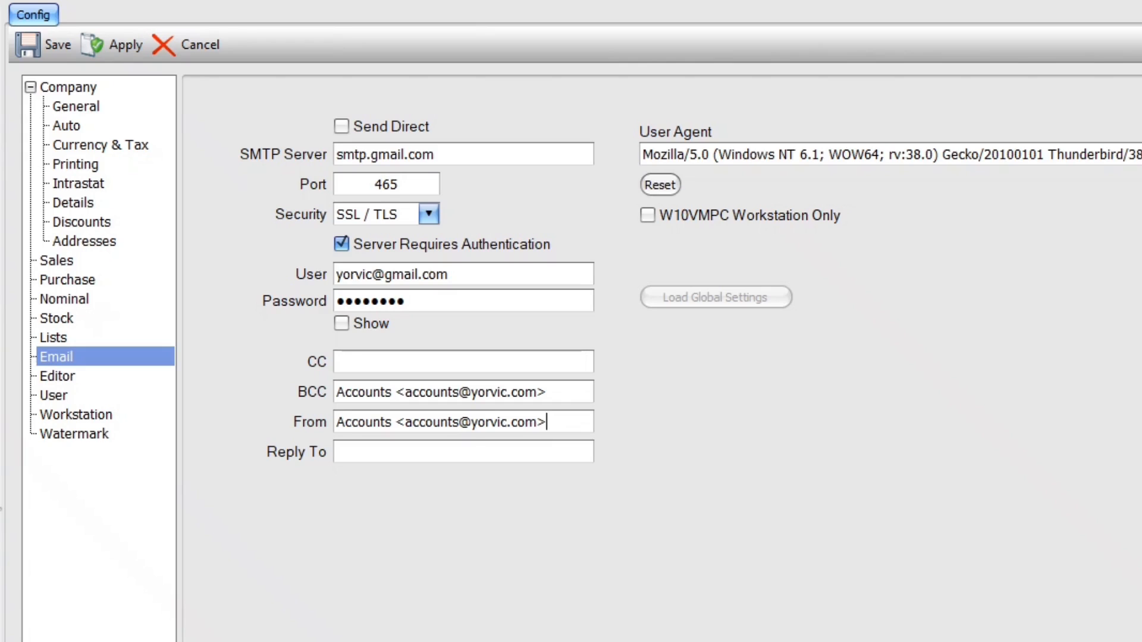
{"action": "left_click", "coordinate": [337, 452]}
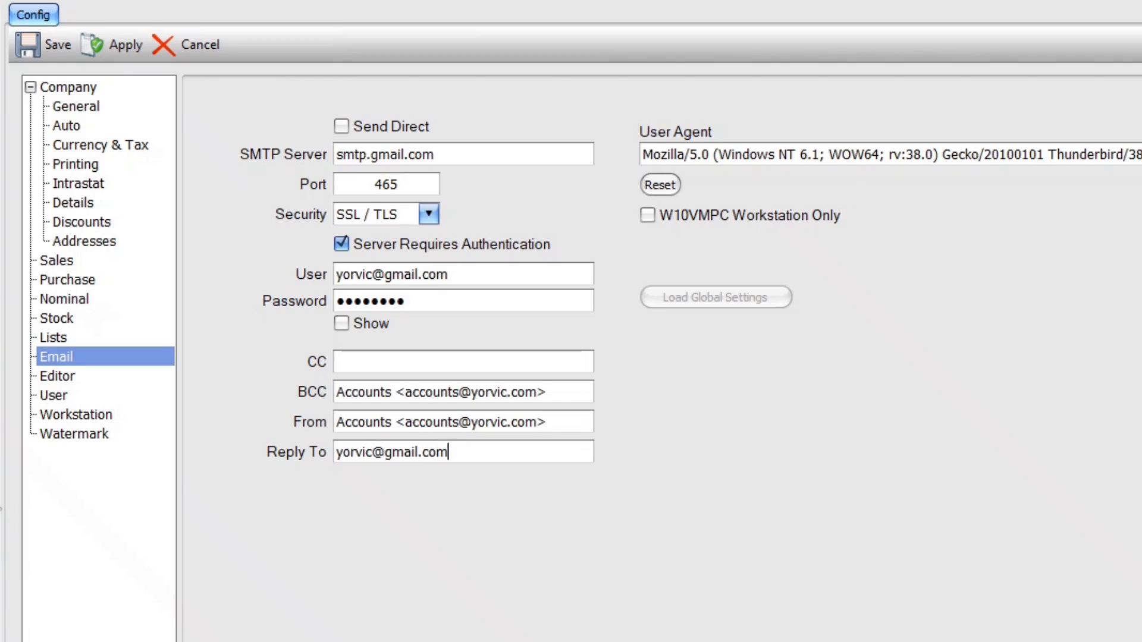
{"action": "key", "text": "shift+Home"}
{"action": "key", "text": "BackSpace"}
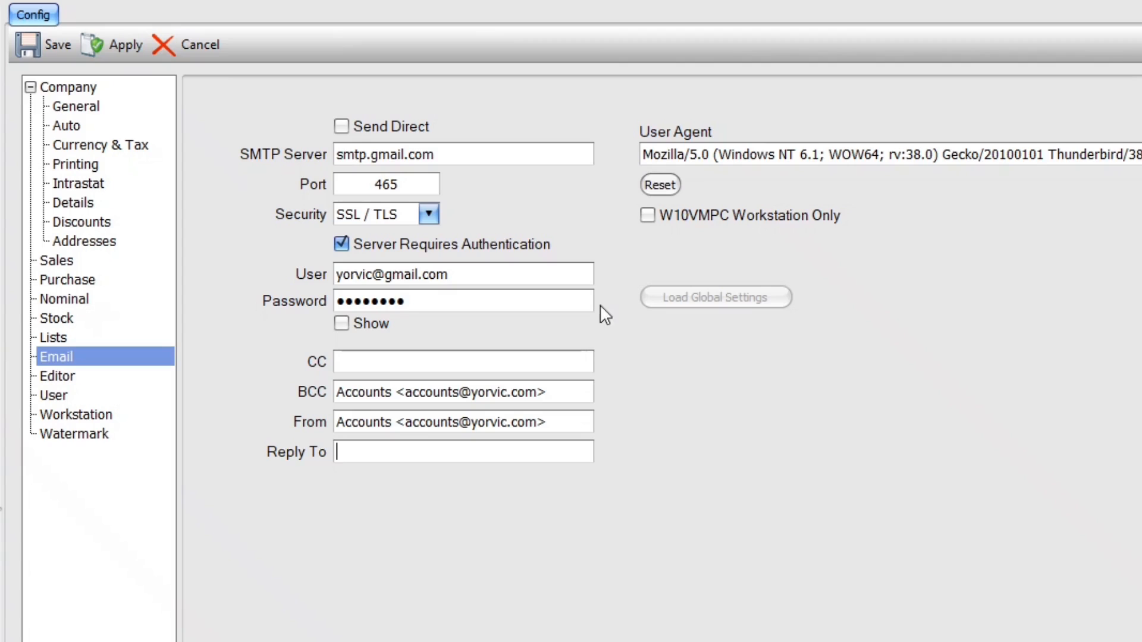
{"action": "left_click_drag", "start_coordinate": [1139, 155], "coordinate": [589, 155]}
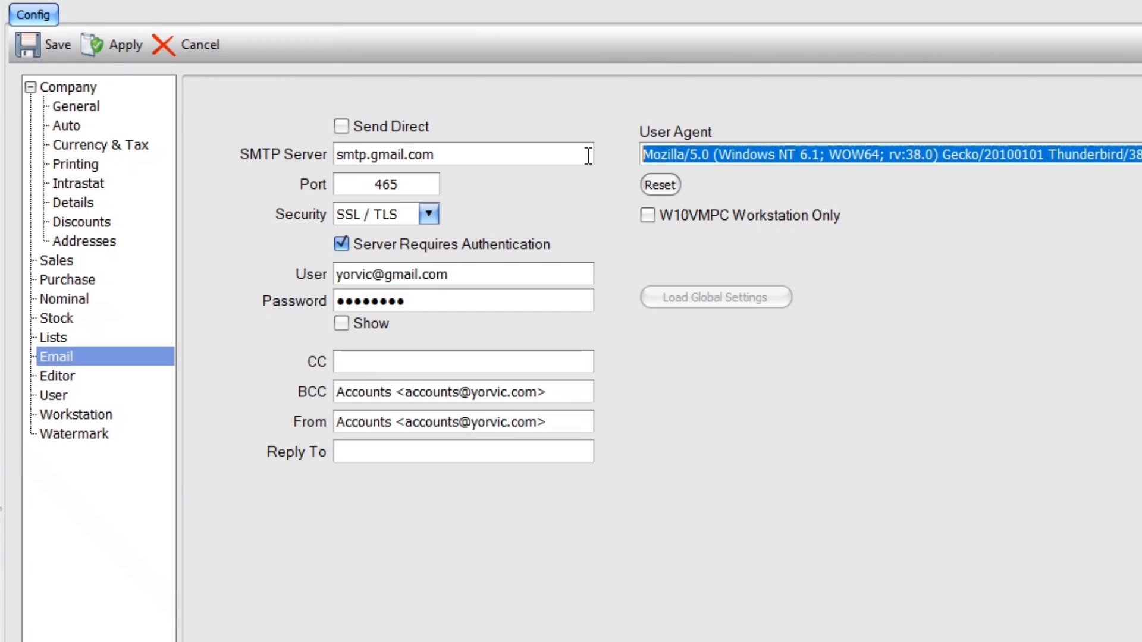
{"action": "key", "text": "BackSpace"}
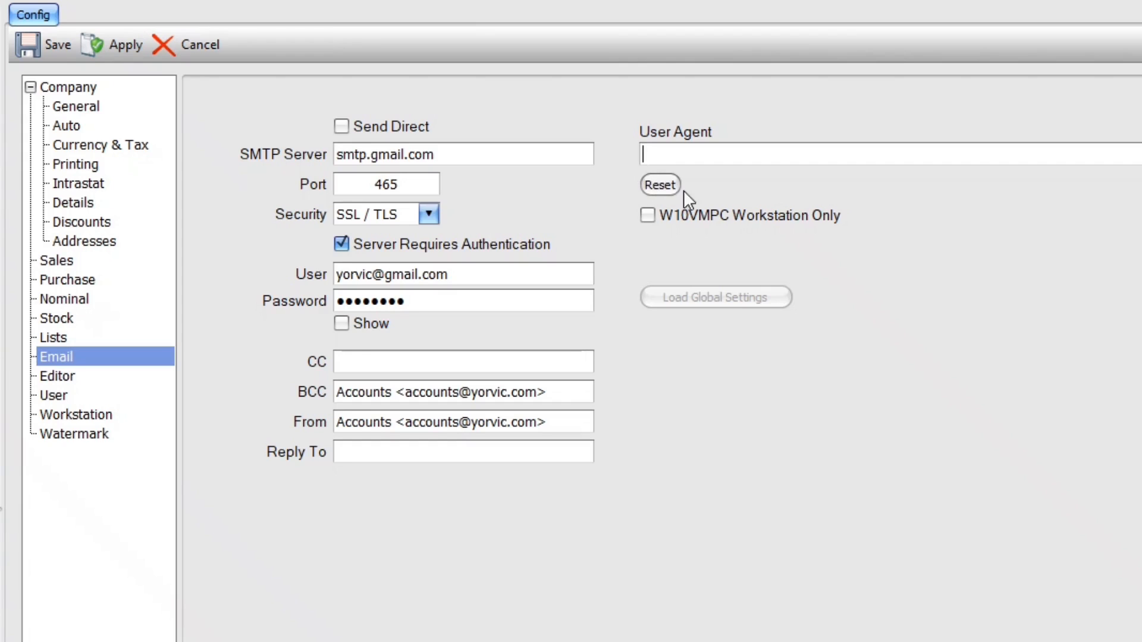
{"action": "left_click", "coordinate": [660, 185]}
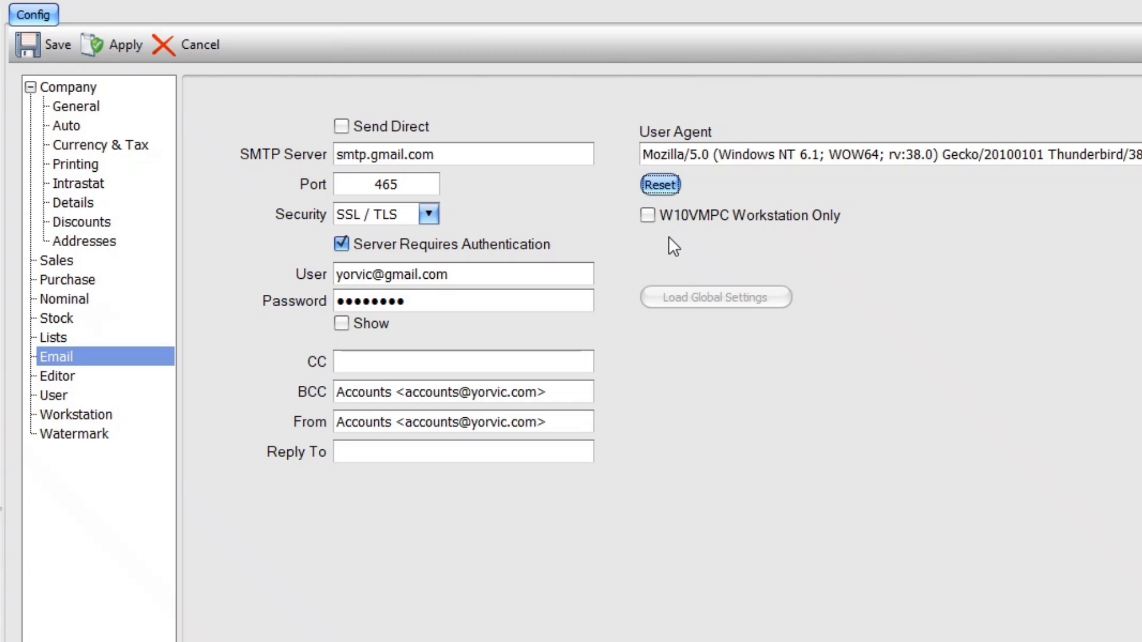
{"action": "left_click", "coordinate": [647, 215]}
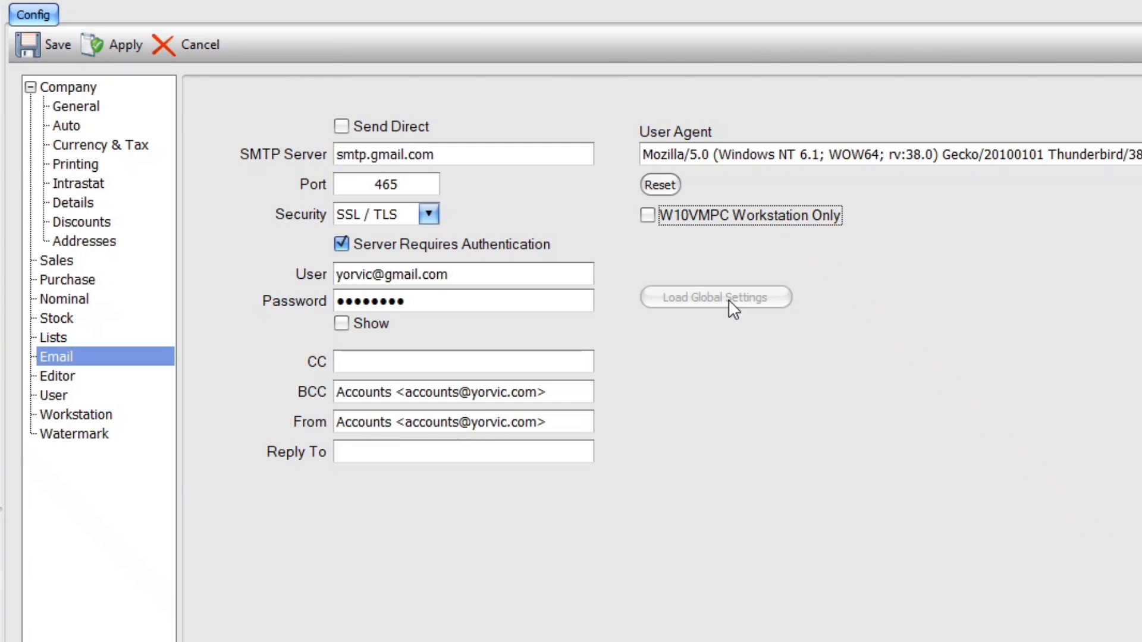
Save the email configuration and open Email Templates under Reports
{"action": "left_click", "coordinate": [56, 41]}
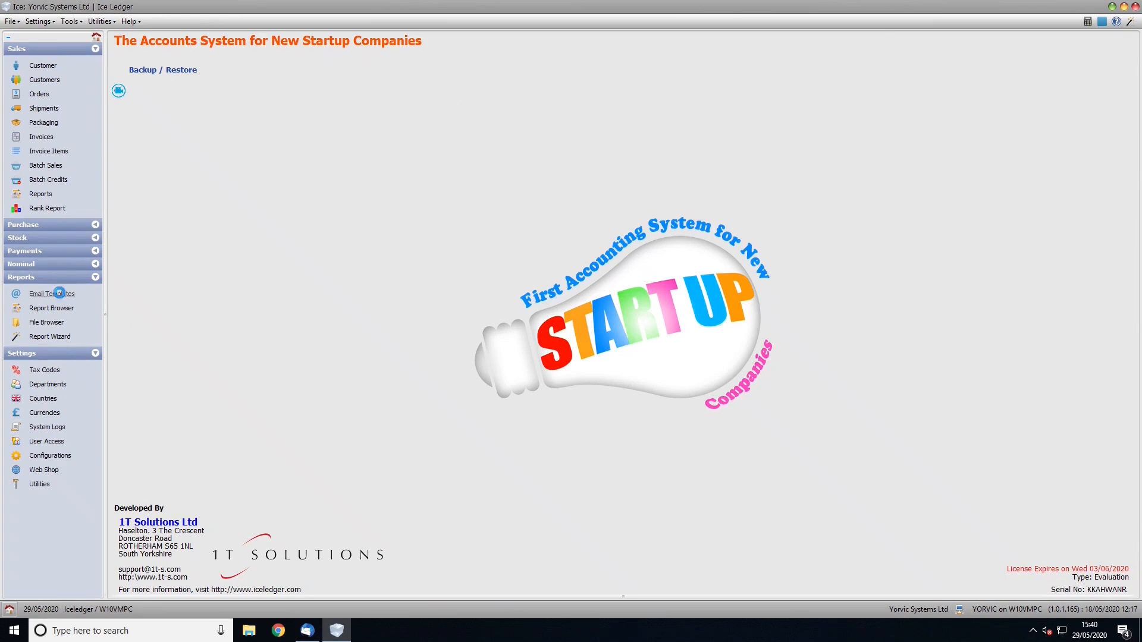
{"action": "left_click", "coordinate": [60, 295]}
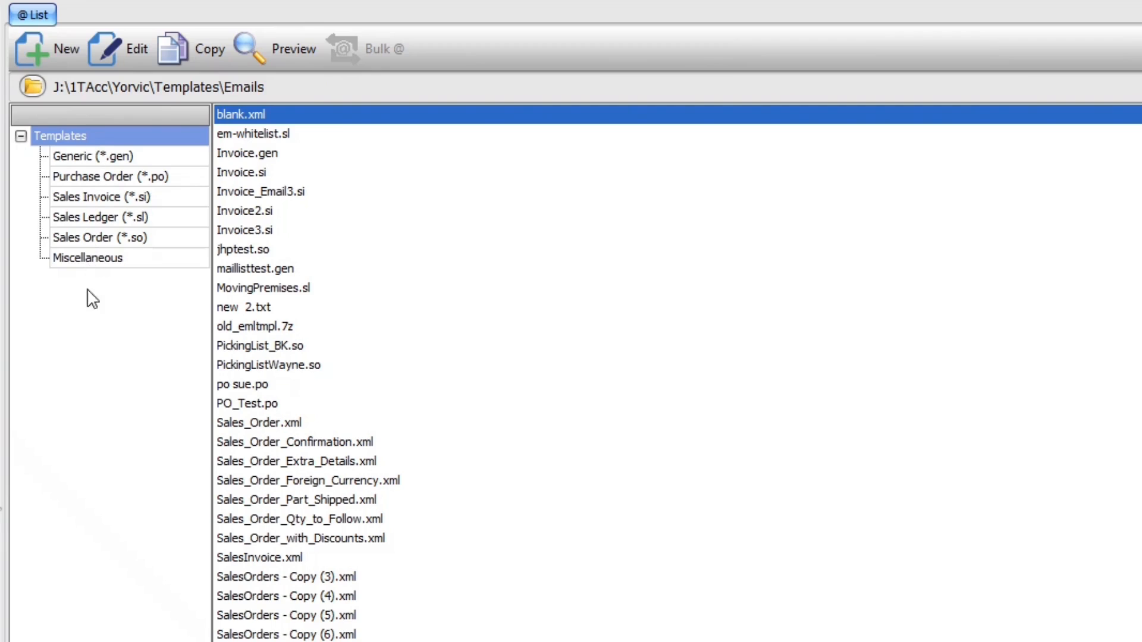
Browse the template type filters, then list all template files and select Invoice3.si
{"action": "left_click", "coordinate": [77, 235]}
{"action": "left_click", "coordinate": [77, 178]}
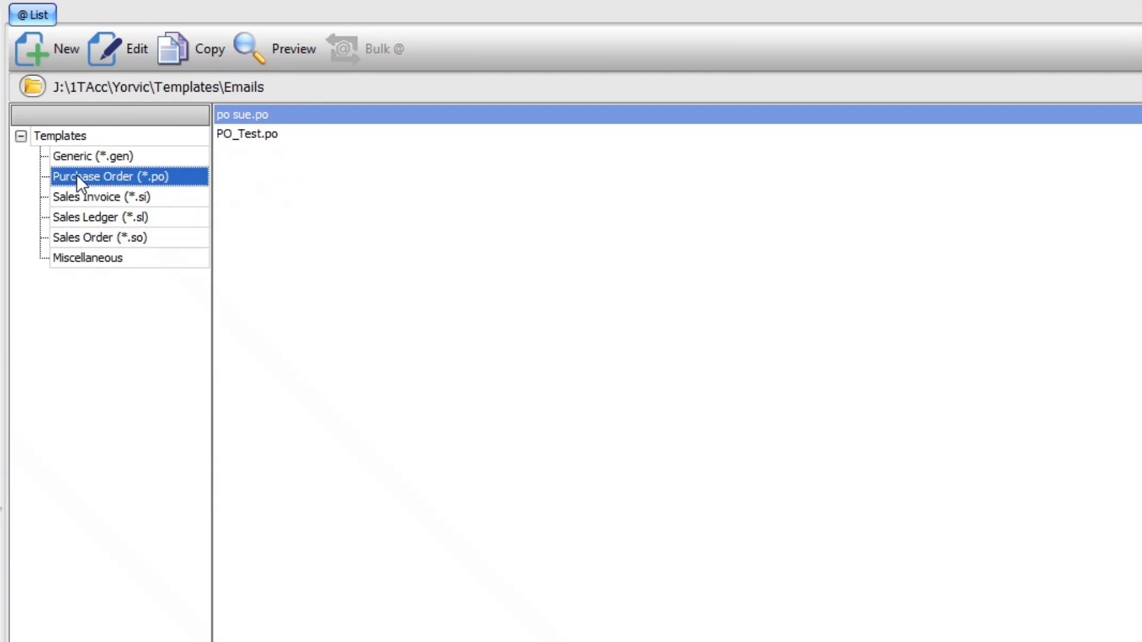
{"action": "left_click", "coordinate": [77, 157]}
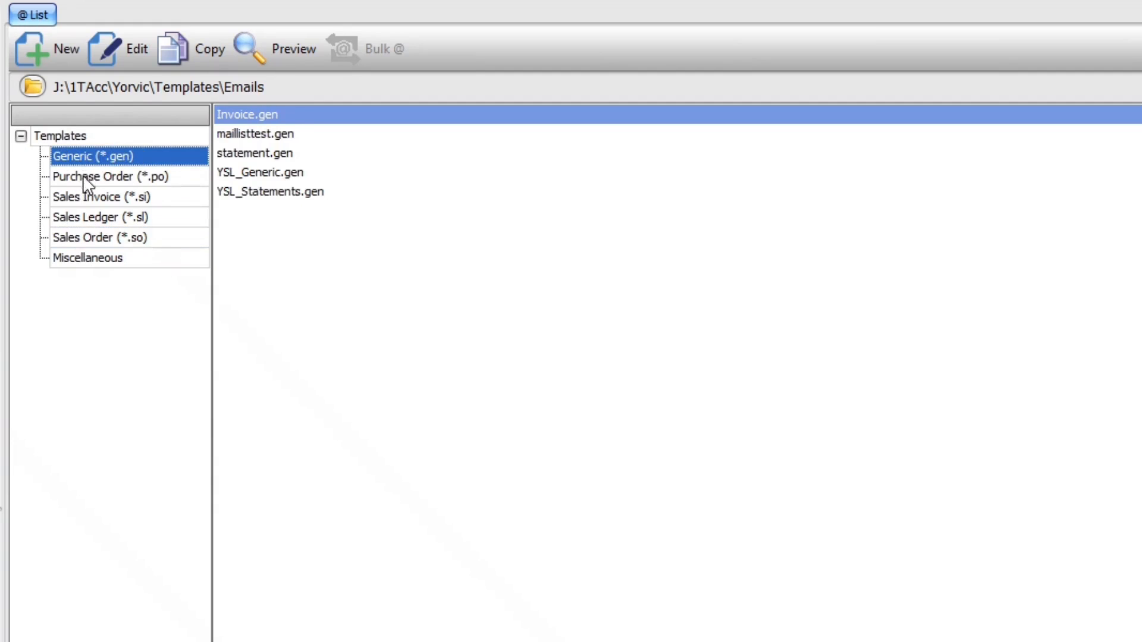
{"action": "left_click", "coordinate": [84, 175]}
{"action": "left_click", "coordinate": [83, 205]}
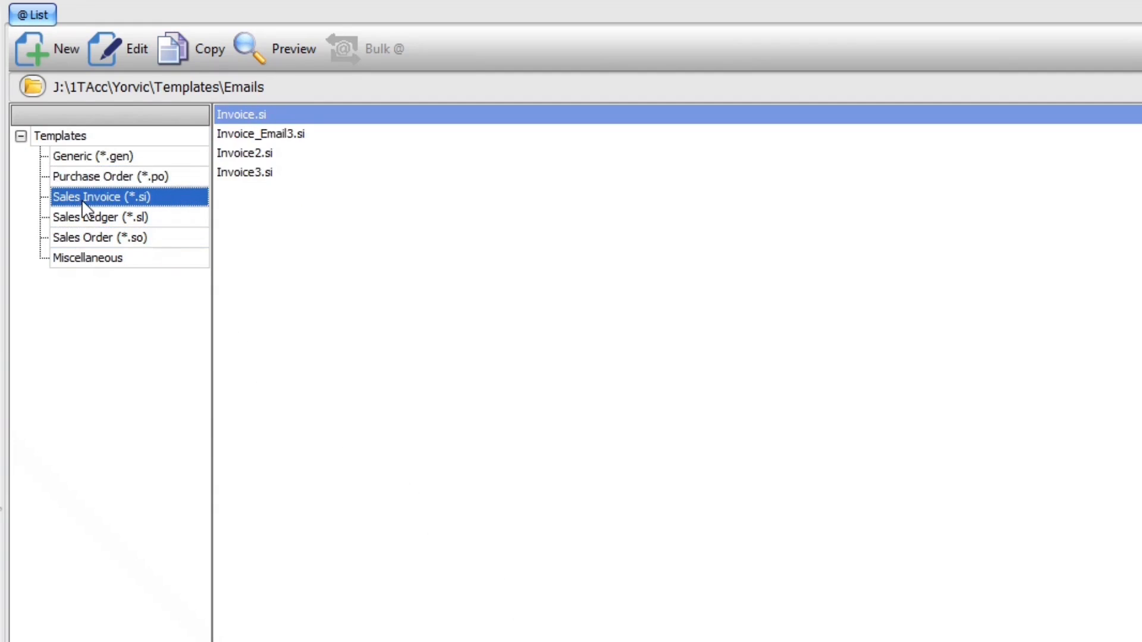
{"action": "left_click", "coordinate": [84, 225]}
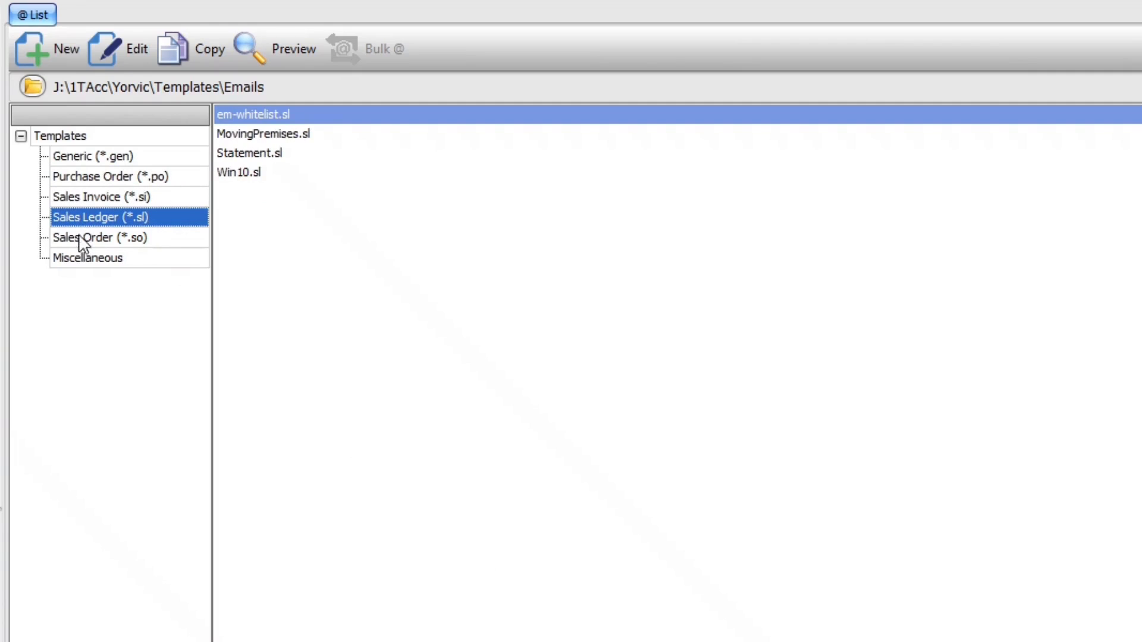
{"action": "left_click", "coordinate": [70, 140]}
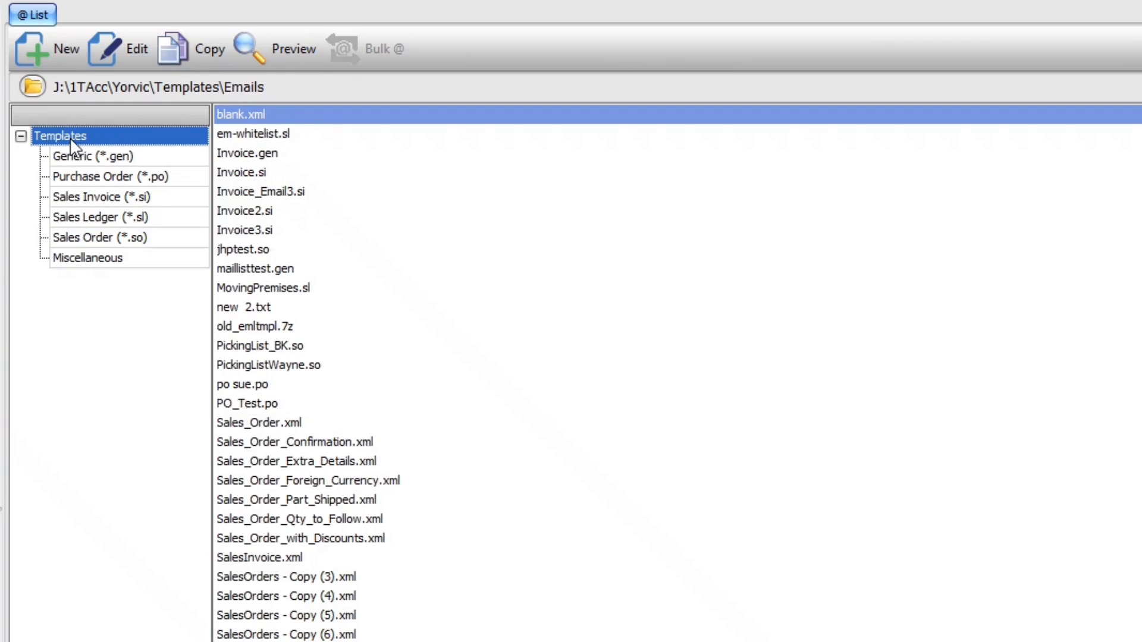
{"action": "left_click", "coordinate": [249, 230]}
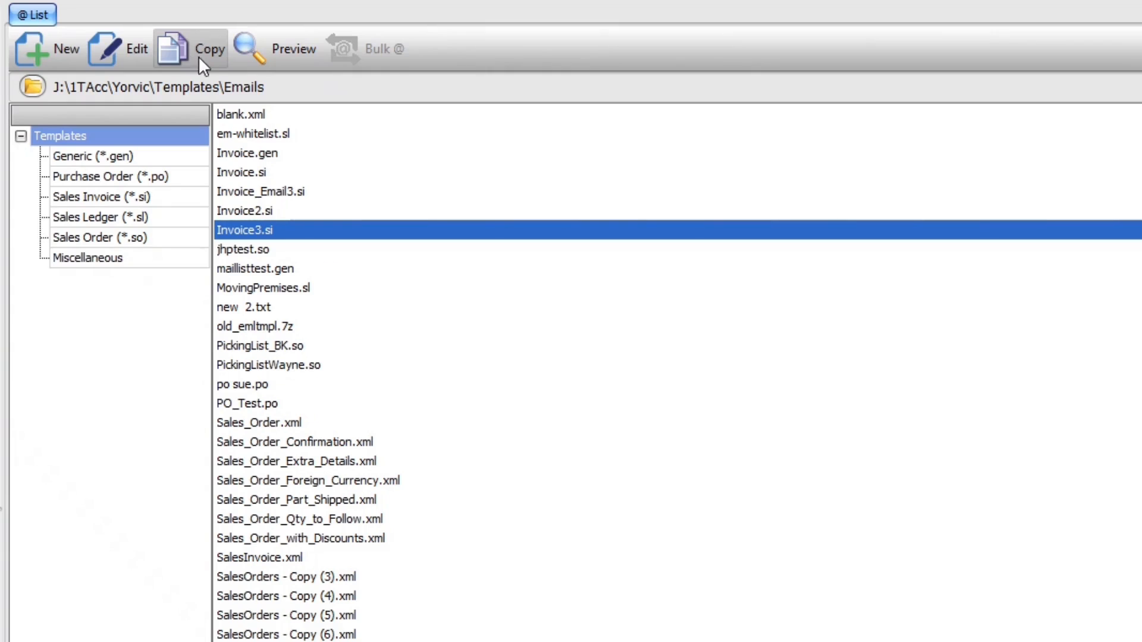
Filter the Templates tree to Sales Invoice (*.si)
{"action": "left_click", "coordinate": [126, 198]}
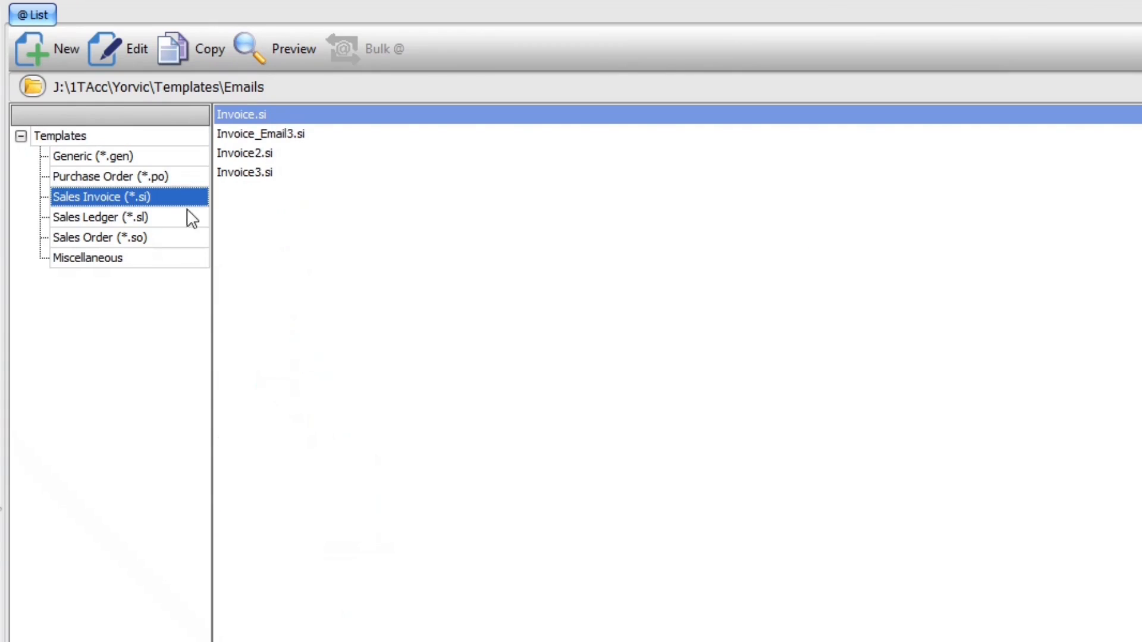
Start a new template and set its type to Sales : Invoice Details via the Type Selector
{"action": "left_click", "coordinate": [54, 53]}
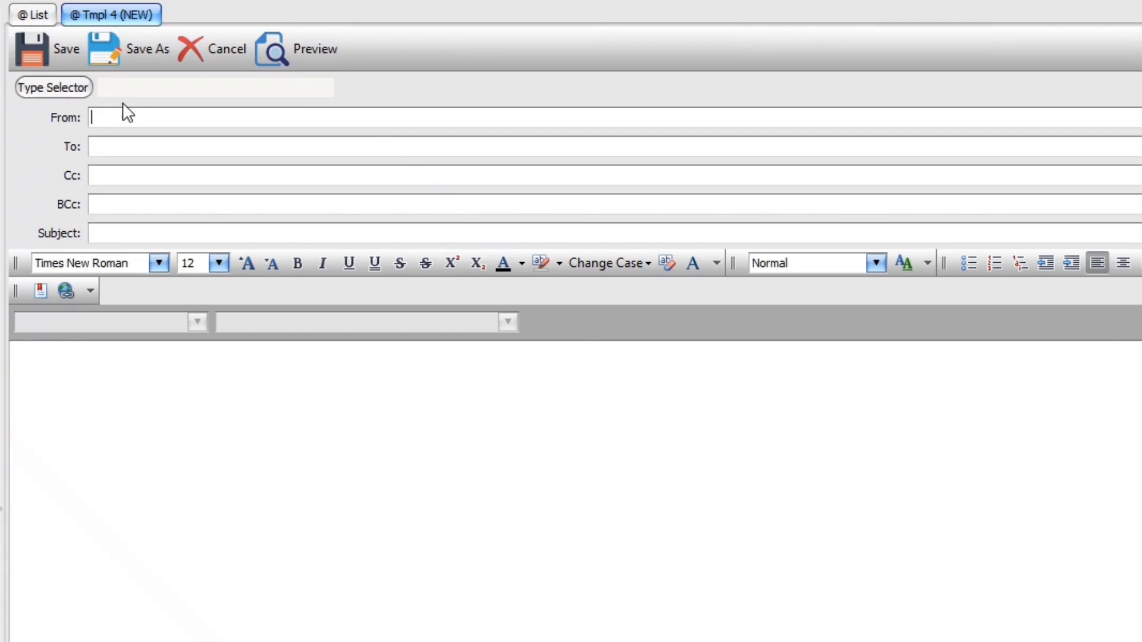
{"action": "left_click", "coordinate": [67, 87]}
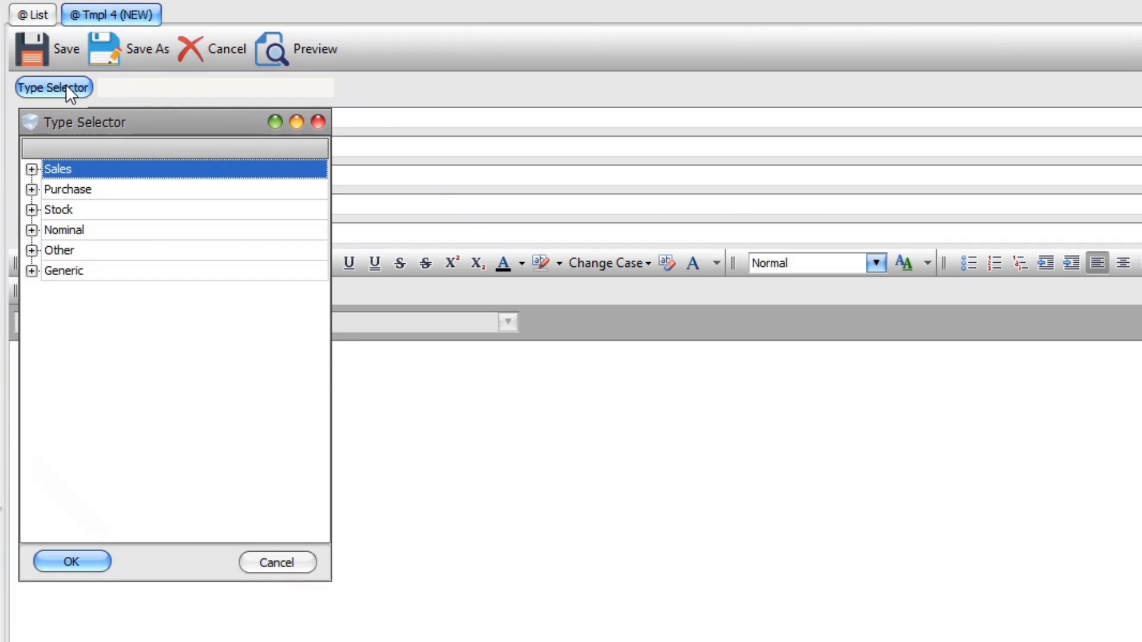
{"action": "left_click", "coordinate": [31, 169]}
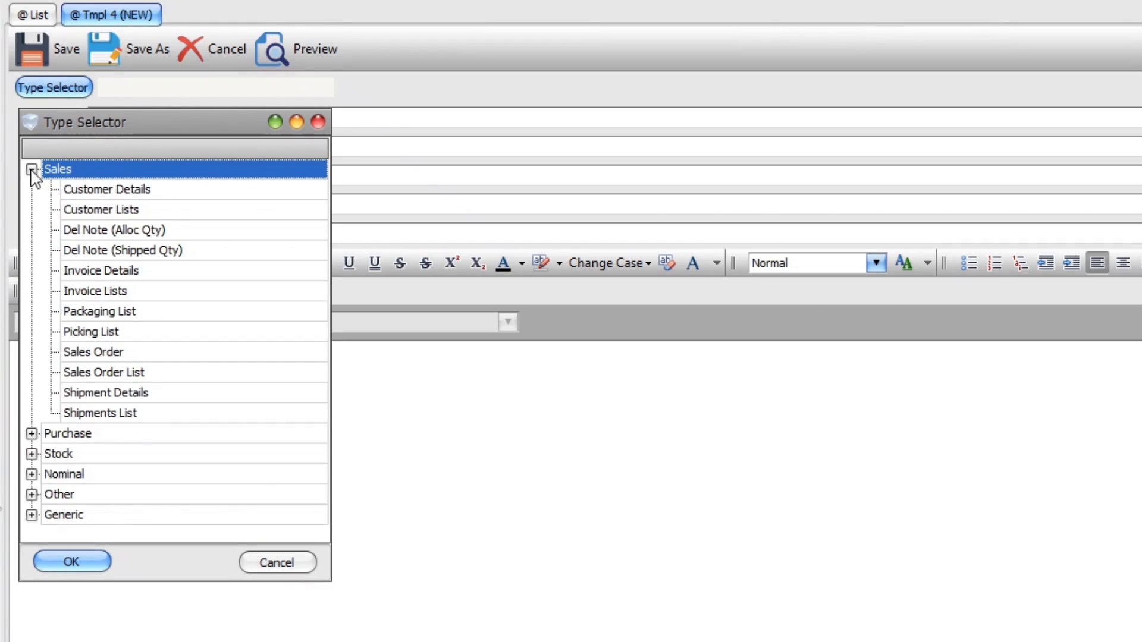
{"action": "left_click", "coordinate": [93, 272]}
{"action": "left_click", "coordinate": [59, 560]}
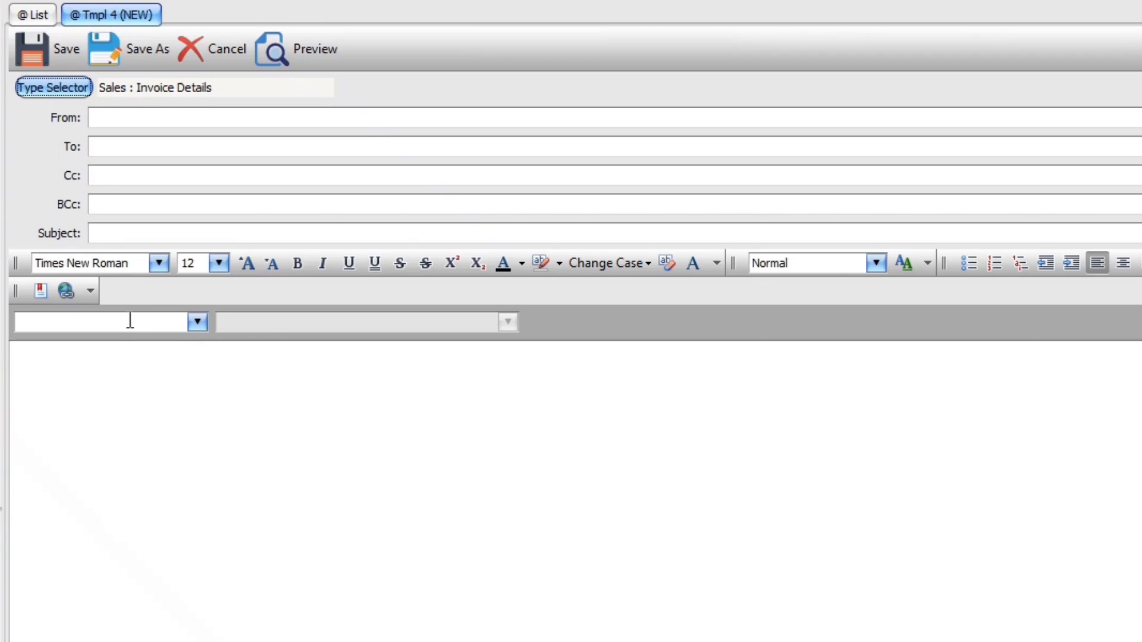
Select the Company table's c_Company_Name field as the variable, with the cursor in the body
{"action": "left_click", "coordinate": [196, 321]}
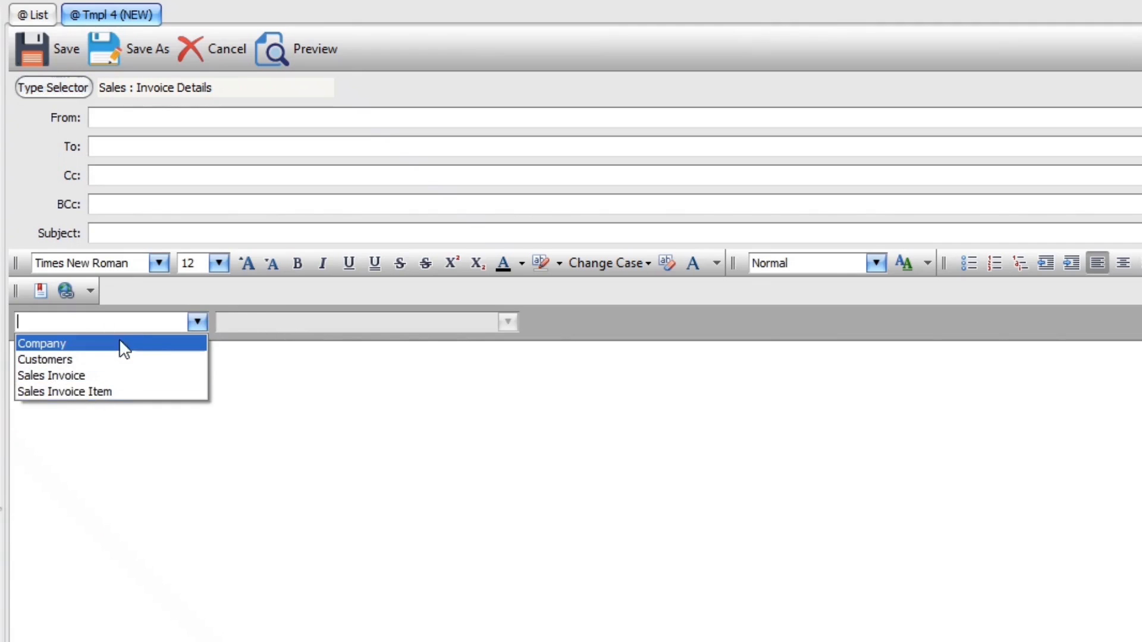
{"action": "left_click", "coordinate": [197, 321]}
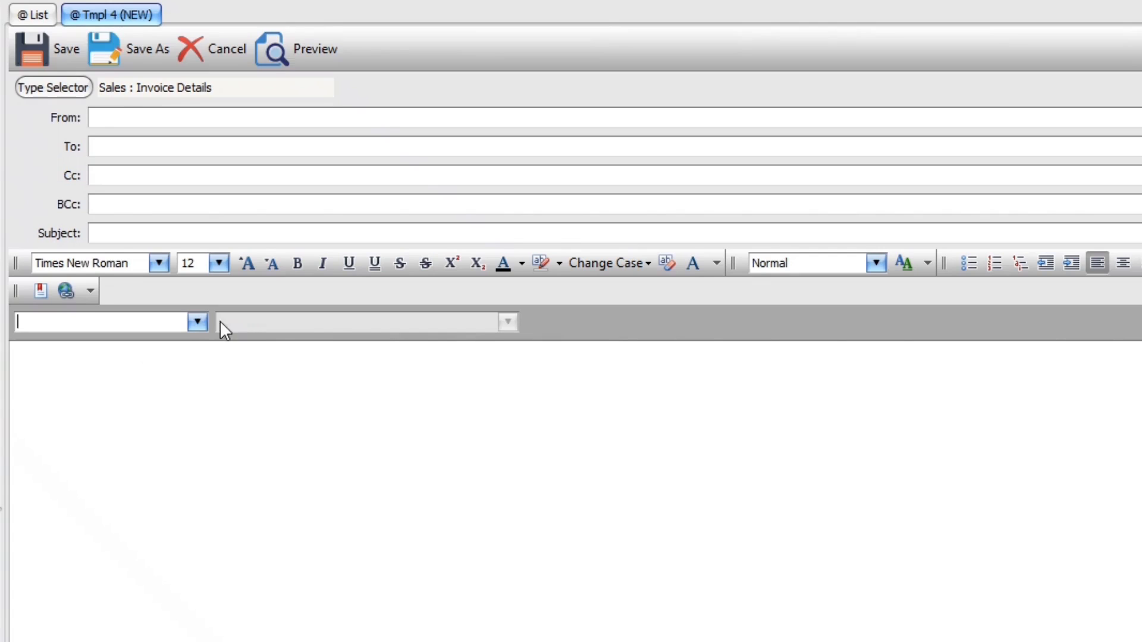
{"action": "left_click", "coordinate": [196, 323]}
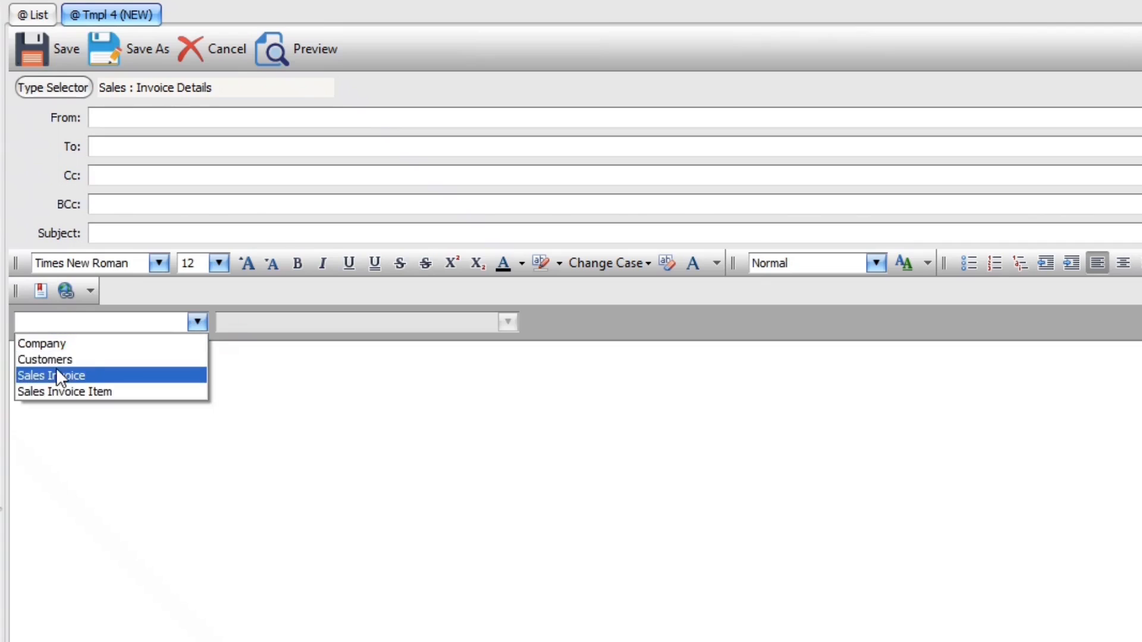
{"action": "left_click", "coordinate": [66, 345]}
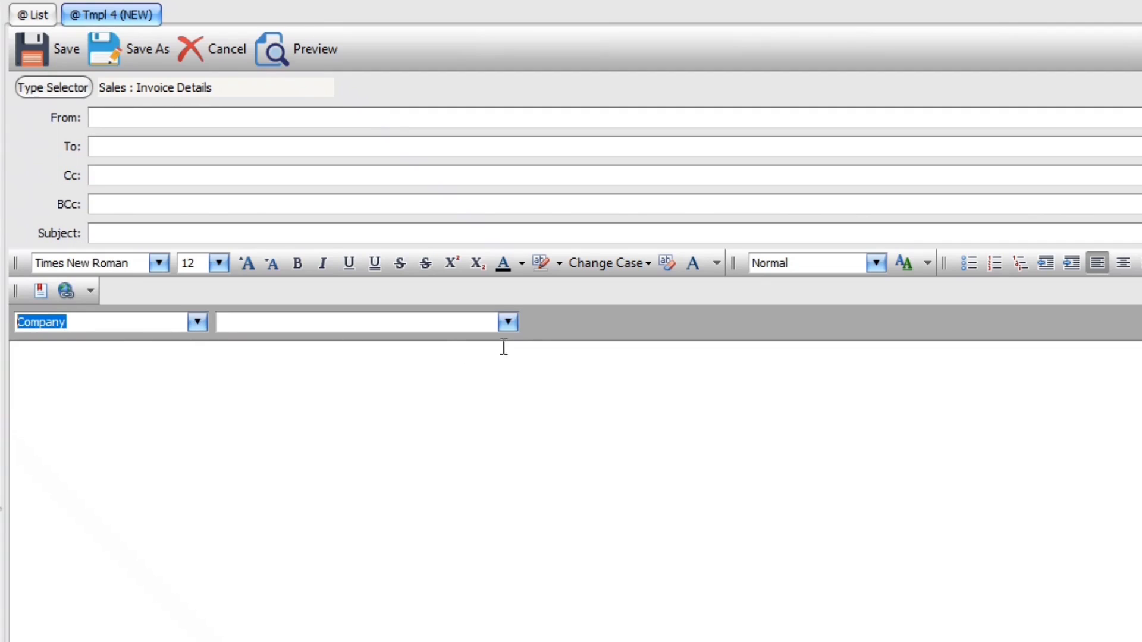
{"action": "left_click", "coordinate": [510, 324]}
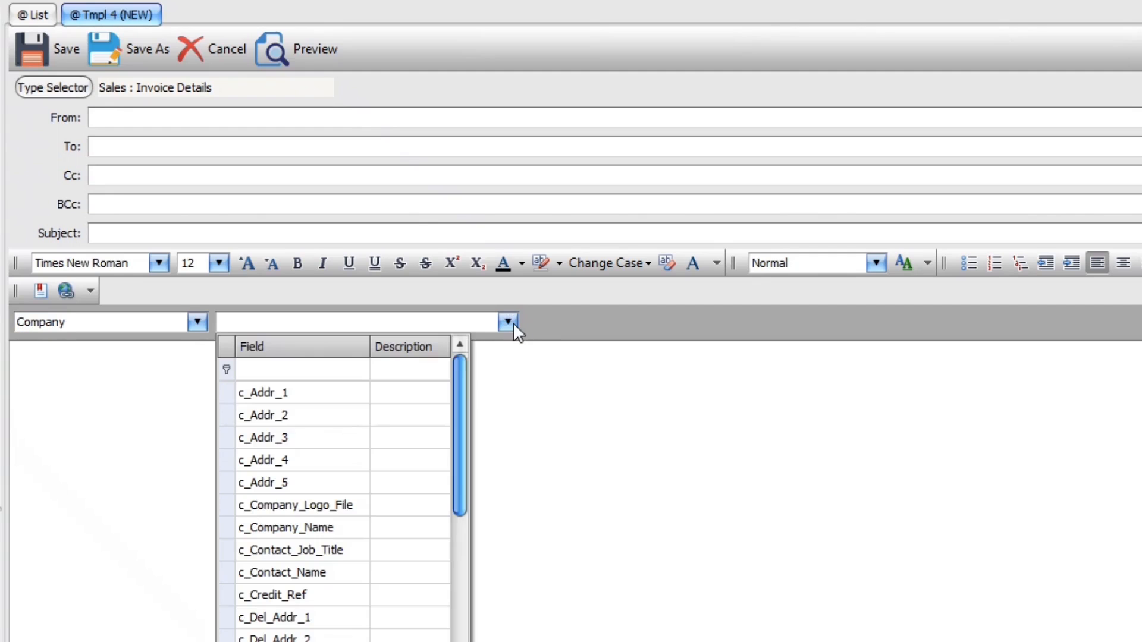
{"action": "left_click", "coordinate": [327, 527]}
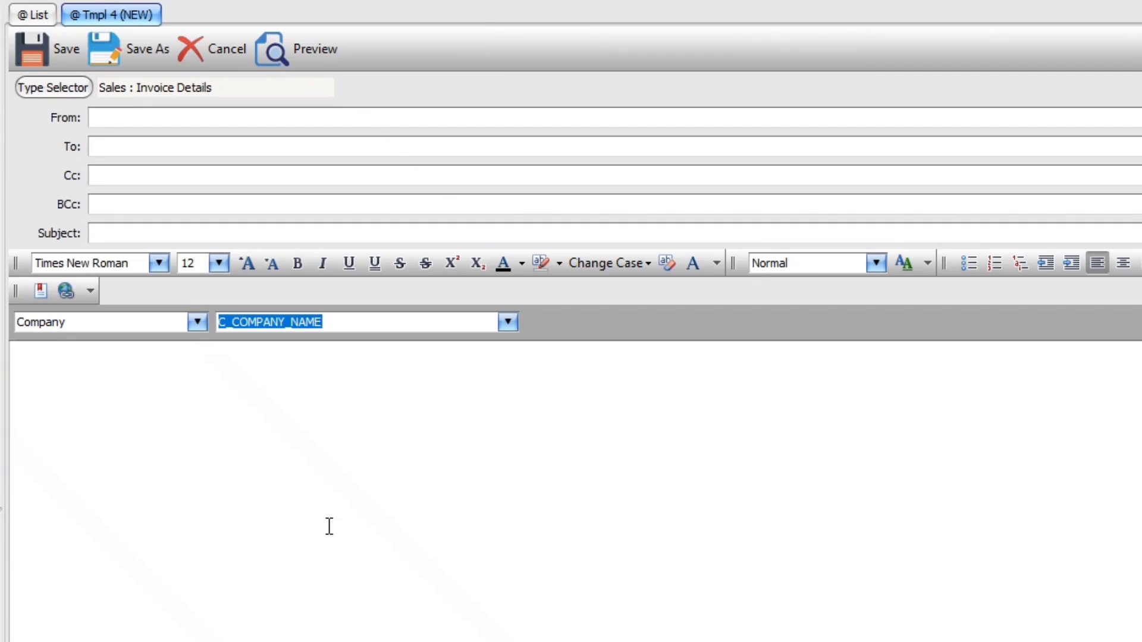
{"action": "left_click", "coordinate": [90, 370]}
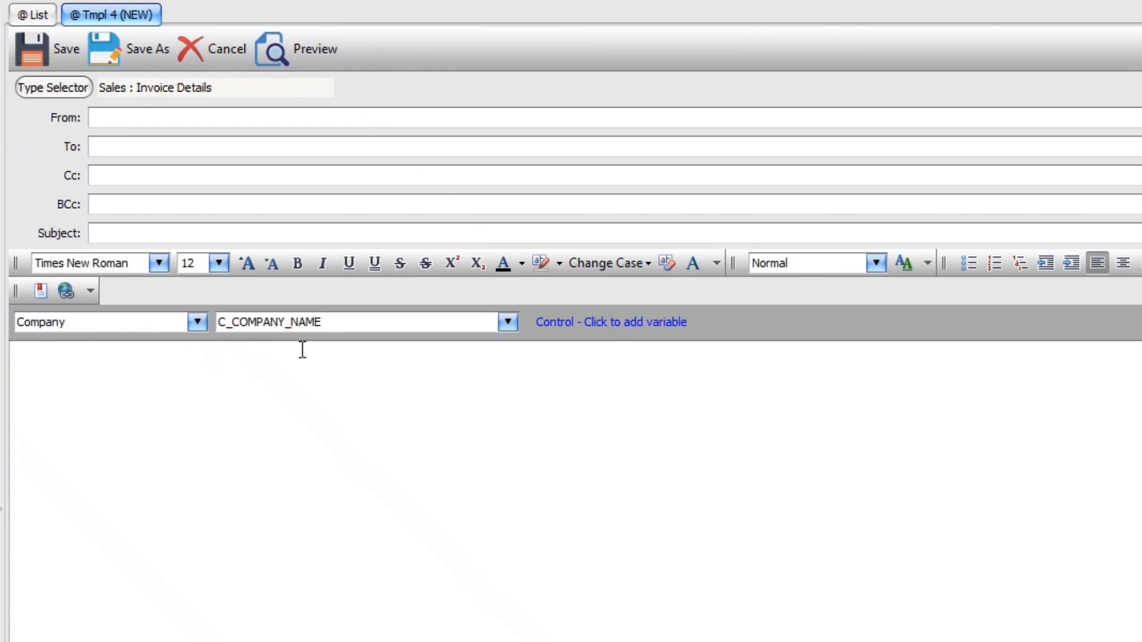
{"action": "left_click", "coordinate": [98, 395], "text": "ctrl"}
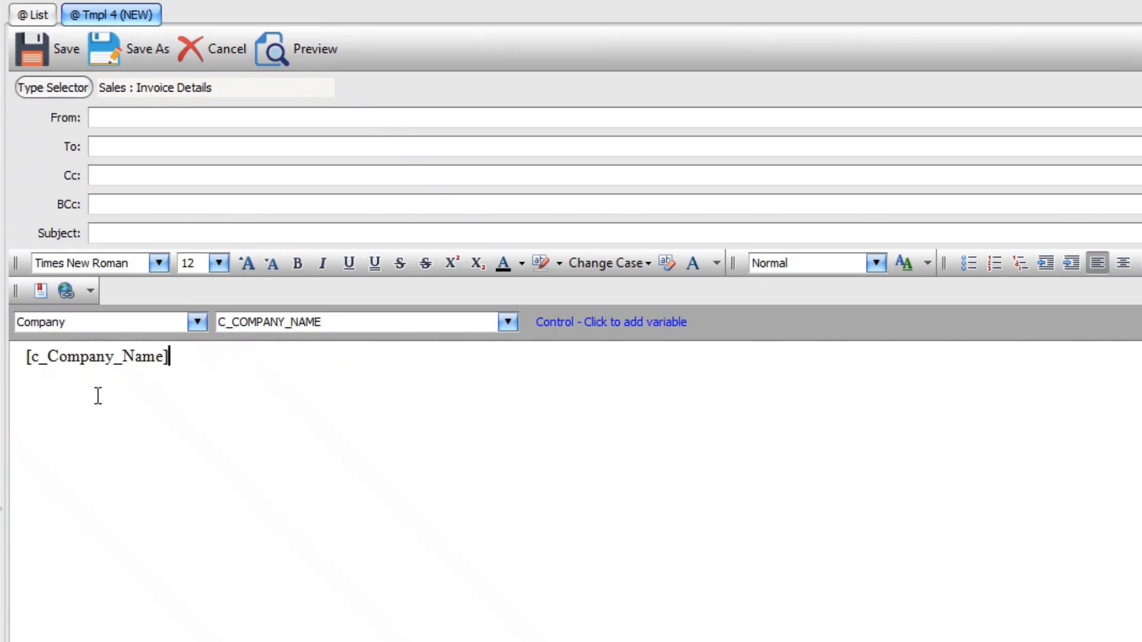
{"action": "key", "text": "Return"}
{"action": "left_click", "coordinate": [196, 322]}
{"action": "left_click", "coordinate": [86, 373]}
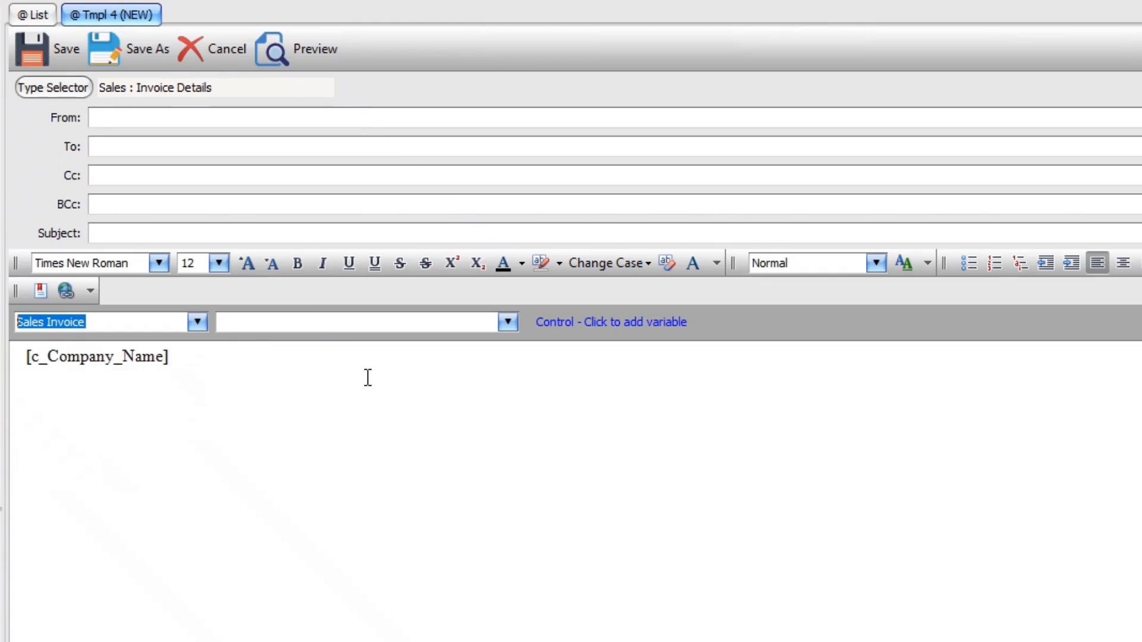
{"action": "left_click", "coordinate": [497, 325]}
{"action": "left_click", "coordinate": [506, 323]}
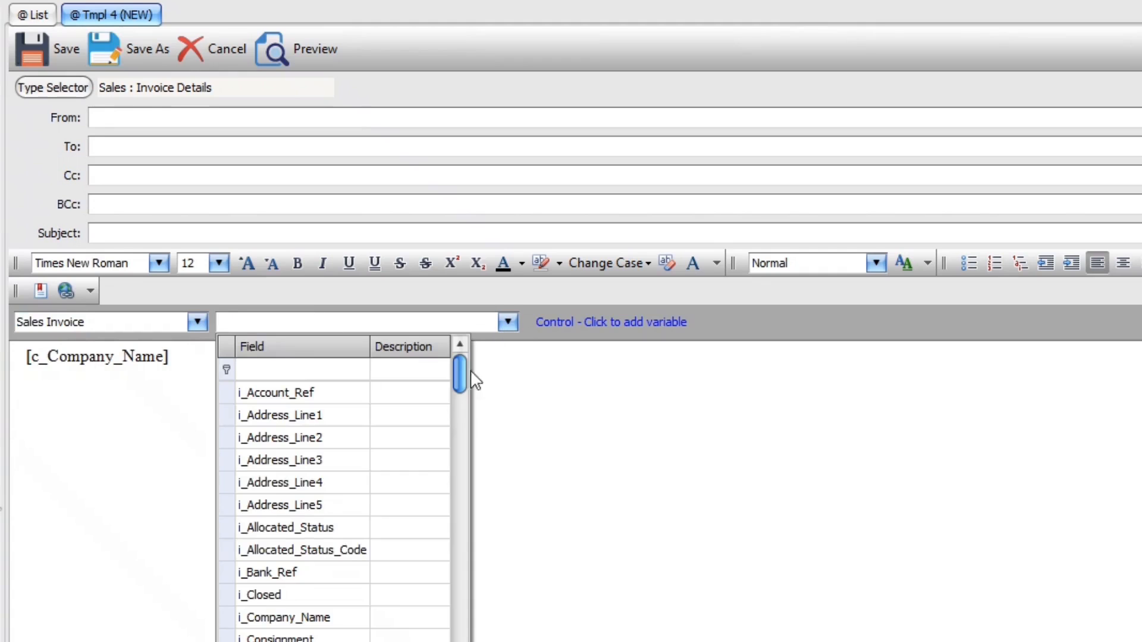
{"action": "left_click", "coordinate": [295, 617]}
{"action": "left_click", "coordinate": [175, 447]}
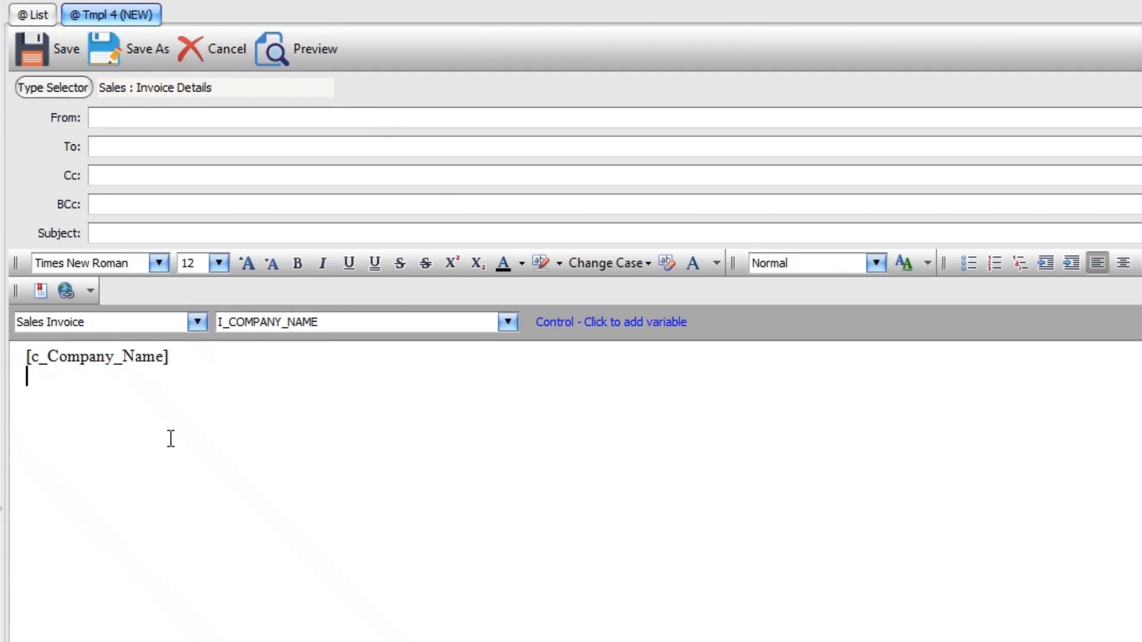
{"action": "left_click", "coordinate": [171, 438], "text": "ctrl"}
{"action": "key", "text": "Return"}
{"action": "key", "text": "Return"}
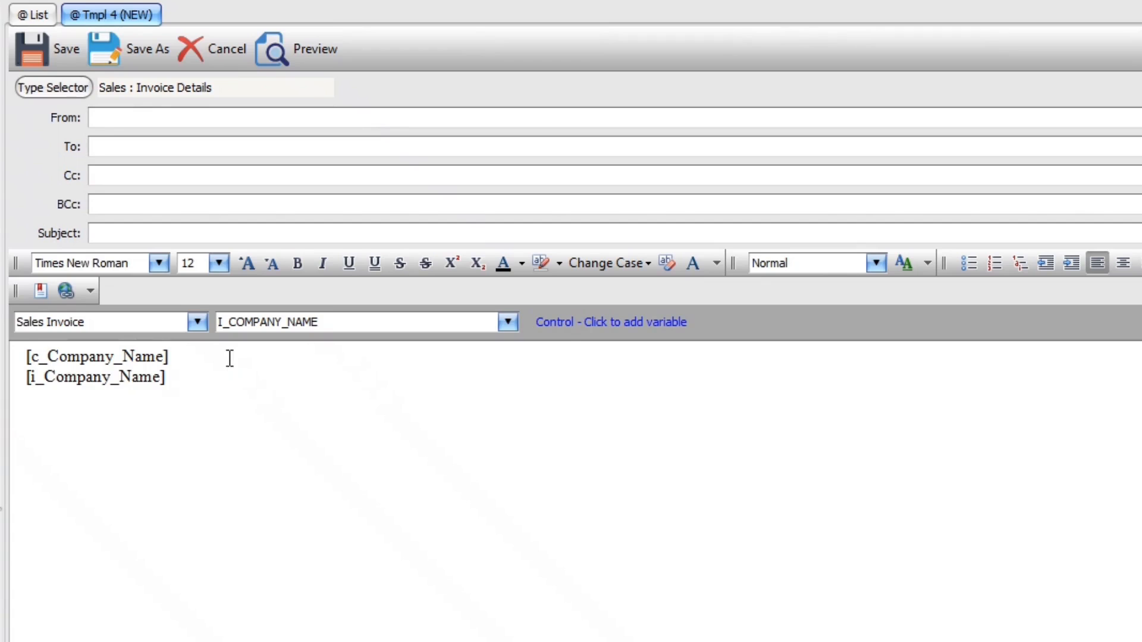
{"action": "left_click", "coordinate": [508, 320]}
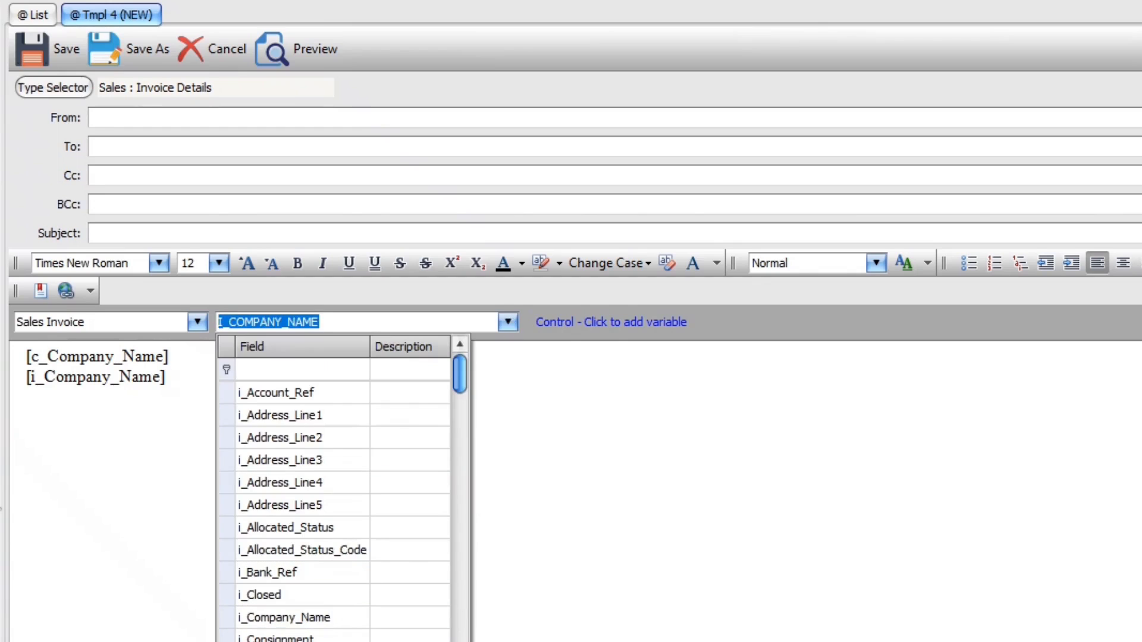
{"action": "left_click", "coordinate": [308, 641]}
{"action": "left_click", "coordinate": [208, 404]}
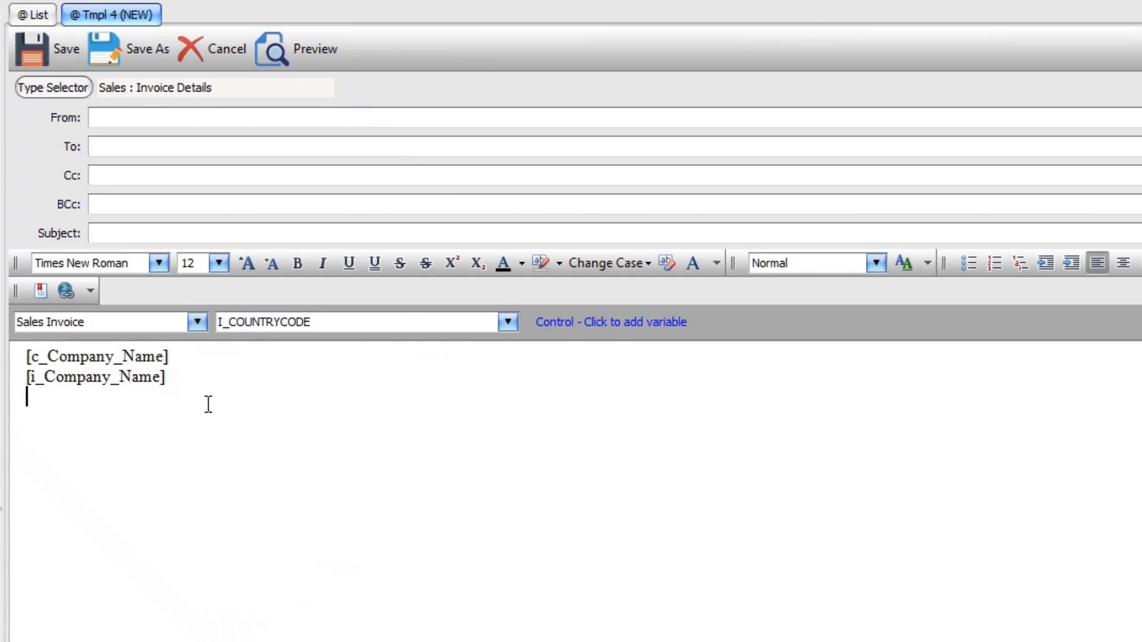
{"action": "key", "text": "Return"}
{"action": "left_click", "coordinate": [243, 405], "text": "ctrl"}
{"action": "key", "text": "Return"}
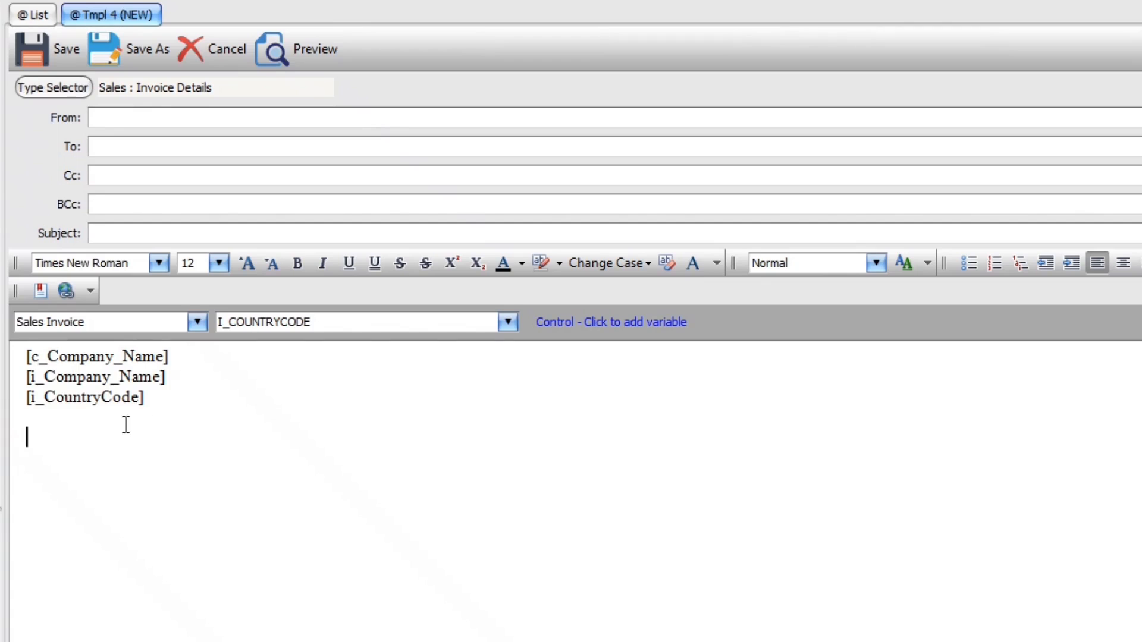
{"action": "key", "text": "shift+Up"}
{"action": "key", "text": "shift+Up"}
{"action": "key", "text": "shift+Up"}
{"action": "key", "text": "shift+Up"}
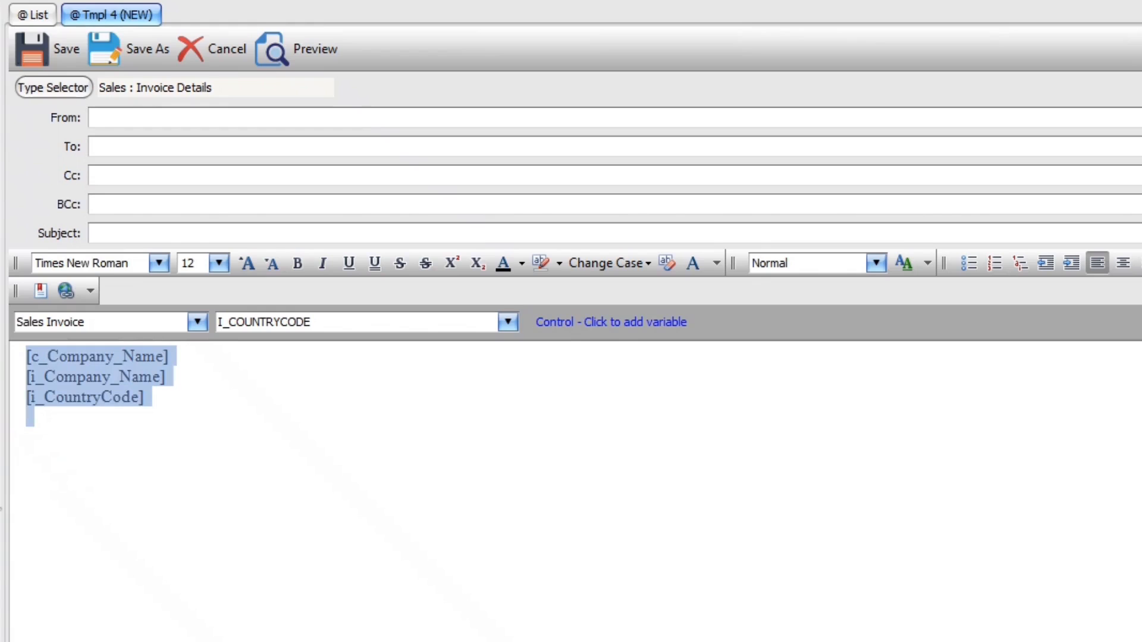
{"action": "key", "text": "Delete"}
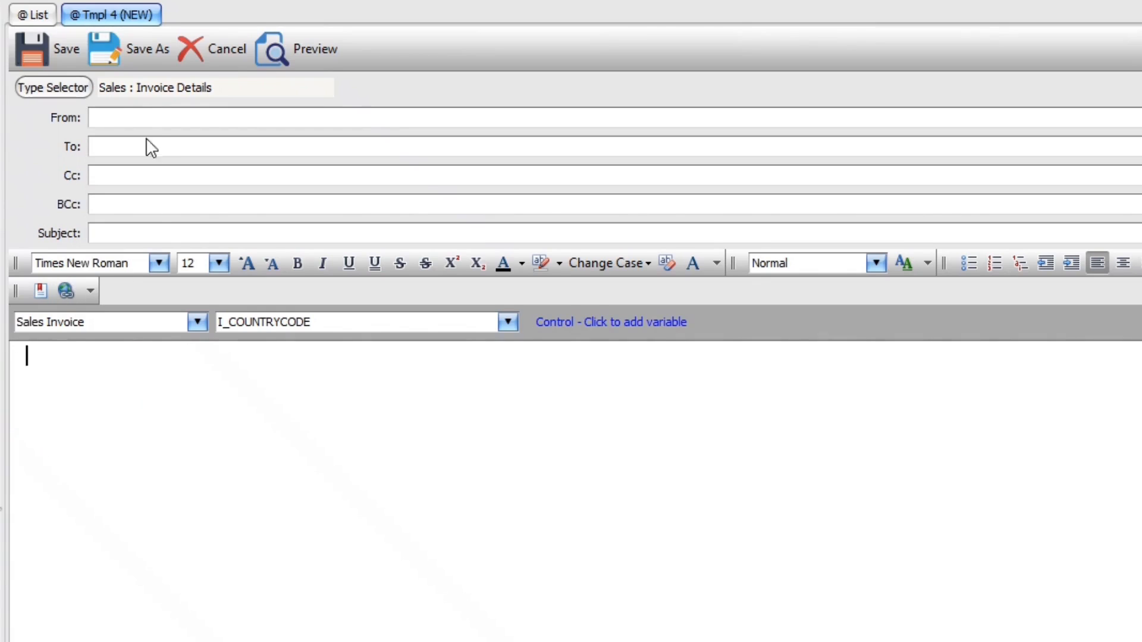
Enter the sender's name and e-mail address, in angle brackets, in the template's From field
{"action": "left_click", "coordinate": [141, 120]}
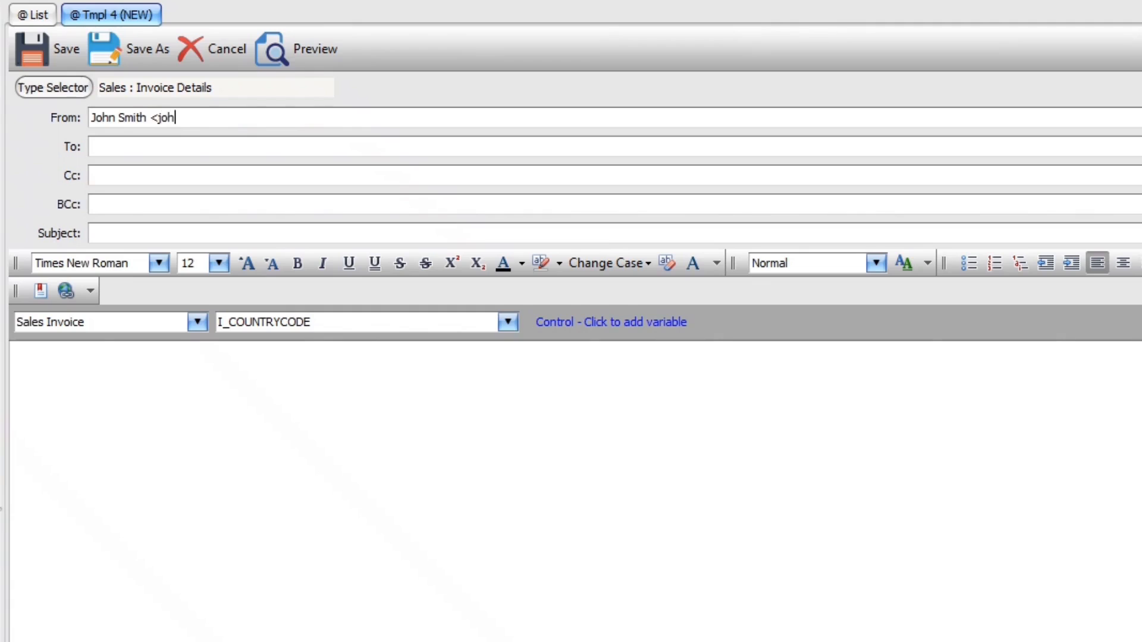
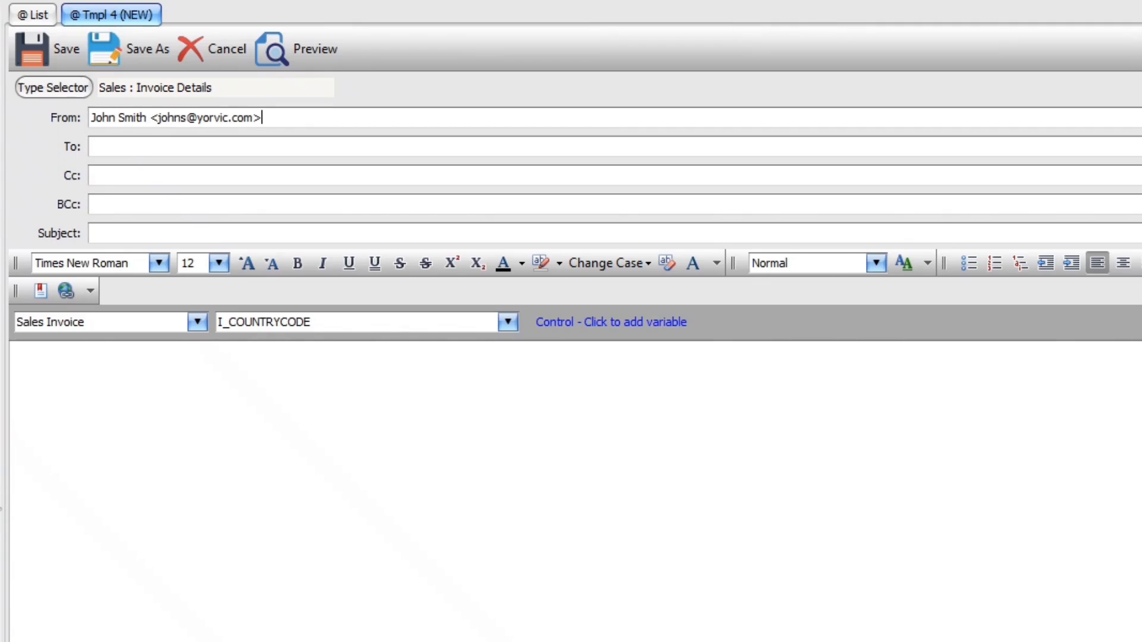
{"action": "left_click", "coordinate": [92, 147]}
Insert the Customers sl_Contact_Name variable into the To field, followed by '<'
{"action": "left_click", "coordinate": [197, 322]}
{"action": "left_click", "coordinate": [76, 358]}
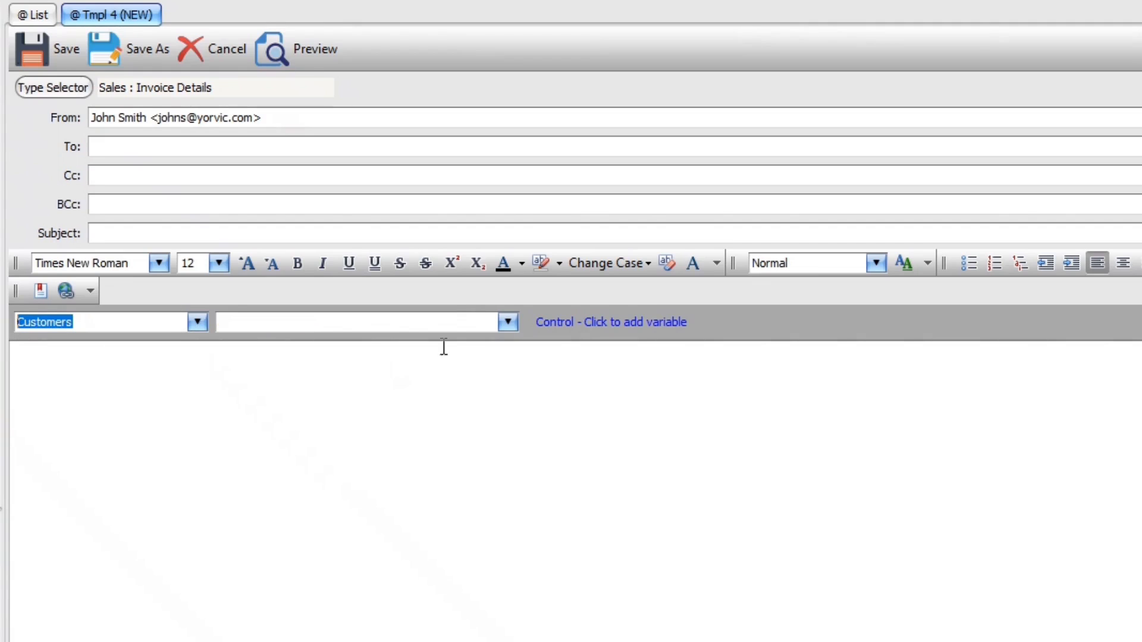
{"action": "left_click", "coordinate": [507, 322]}
{"action": "scroll", "coordinate": [366, 598], "scroll_direction": "down", "scroll_amount": 8}
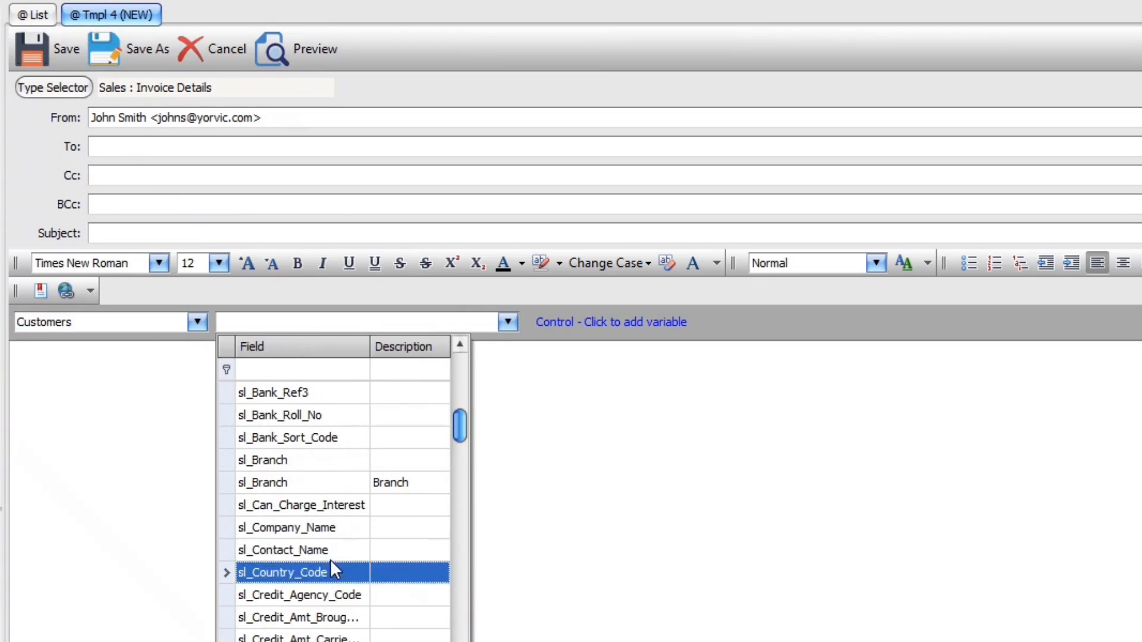
{"action": "left_click", "coordinate": [319, 548]}
{"action": "left_click", "coordinate": [152, 148]}
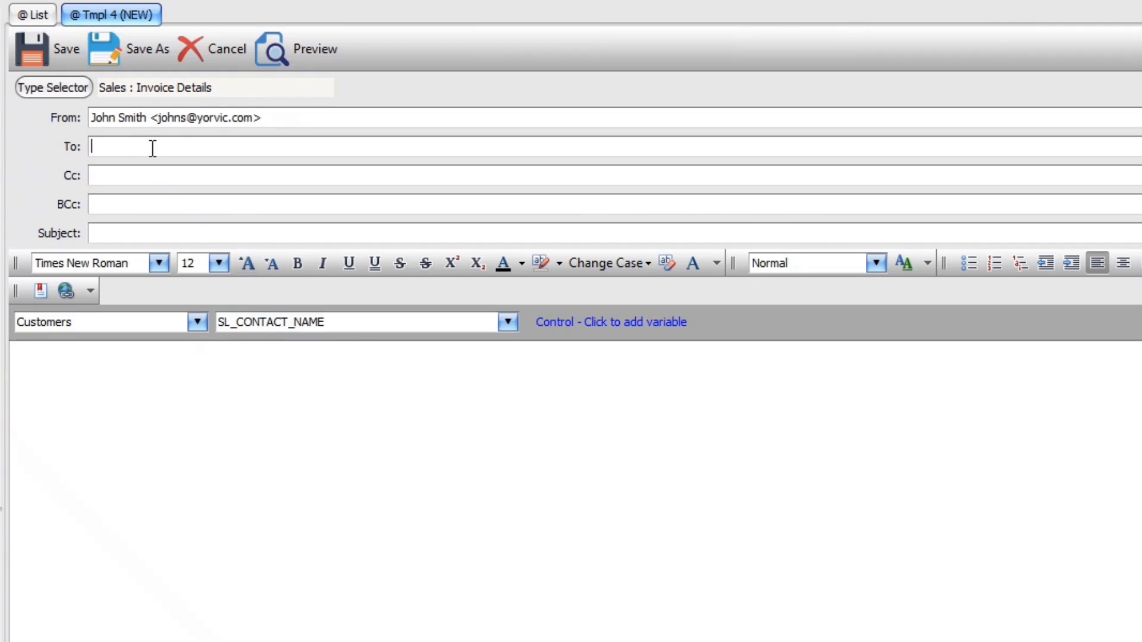
{"action": "left_click", "coordinate": [152, 148], "text": "ctrl"}
{"action": "type", "text": "<"}
Insert the sl_Email variable after '<' and close it with '>'
{"action": "left_click", "coordinate": [509, 321]}
{"action": "scroll", "coordinate": [377, 535], "scroll_direction": "down", "scroll_amount": 10}
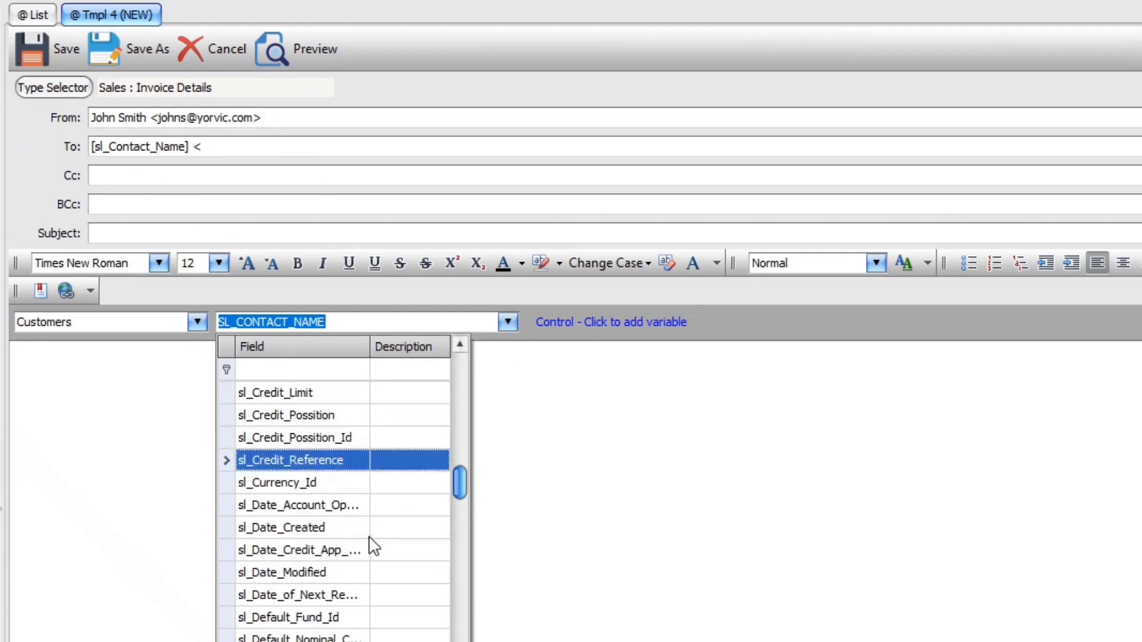
{"action": "scroll", "coordinate": [372, 541], "scroll_direction": "down", "scroll_amount": 5}
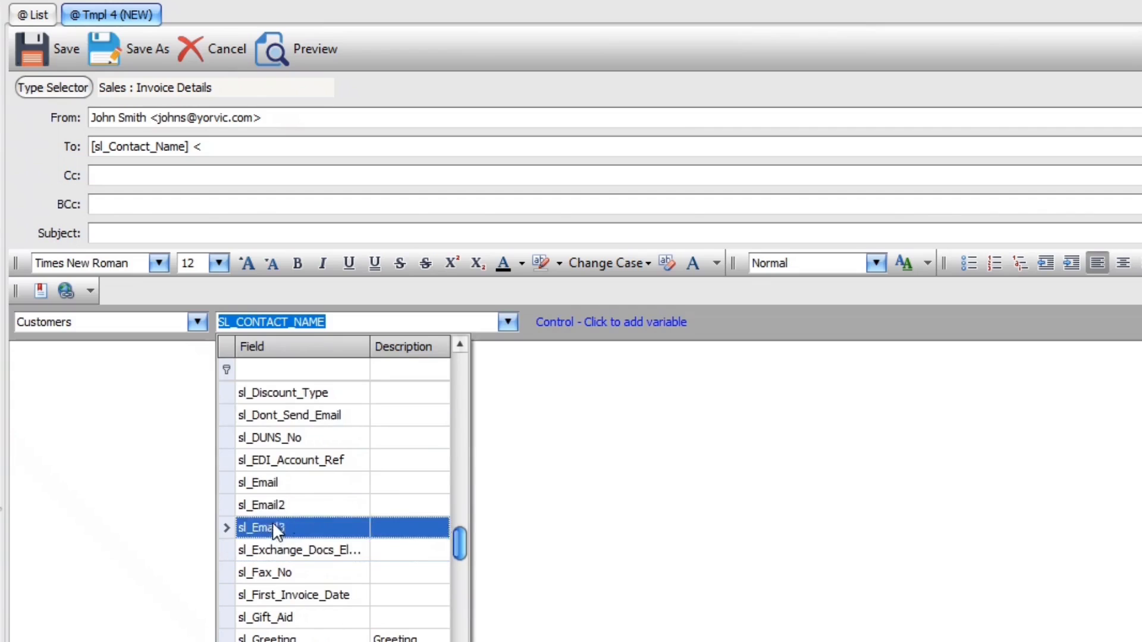
{"action": "left_click", "coordinate": [278, 482]}
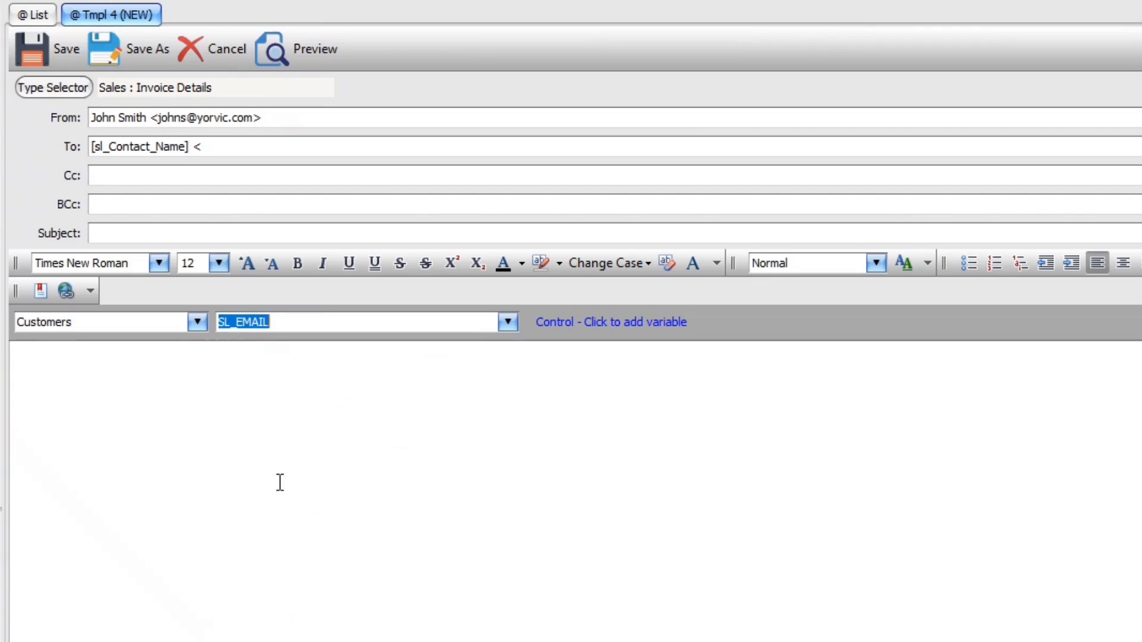
{"action": "left_click", "coordinate": [227, 146]}
{"action": "left_click", "coordinate": [227, 146], "text": "ctrl"}
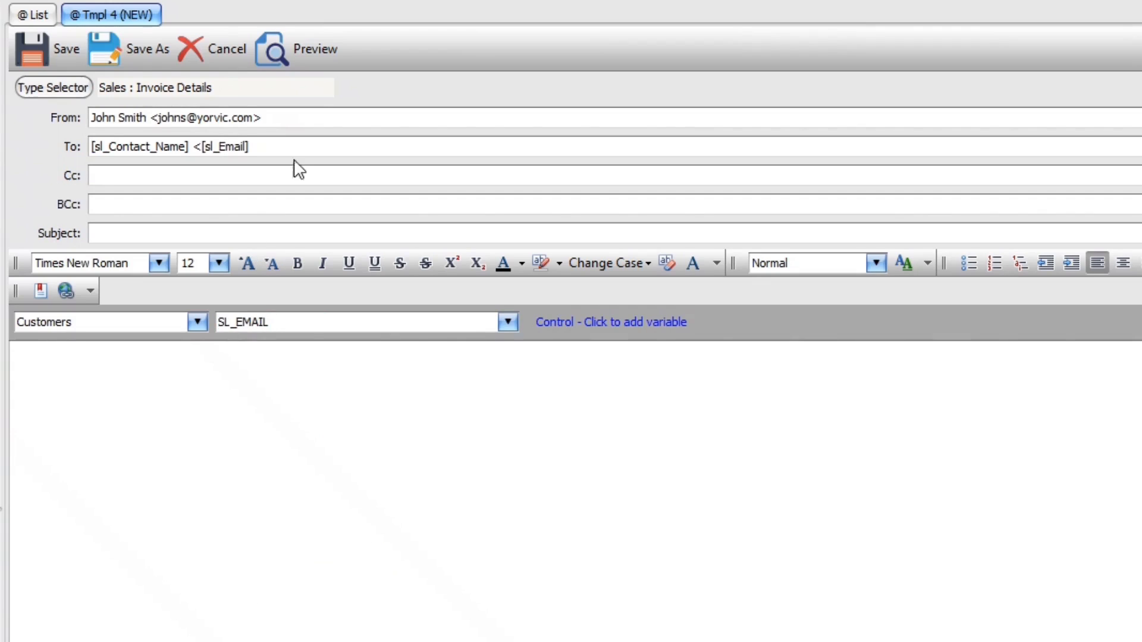
{"action": "type", "text": ">"}
Fill the Cc line with 'Accounts <[sl_Email2]>' using the customer's second email field
{"action": "left_click", "coordinate": [148, 174]}
{"action": "type", "text": "Accounts <"}
{"action": "left_click", "coordinate": [507, 323]}
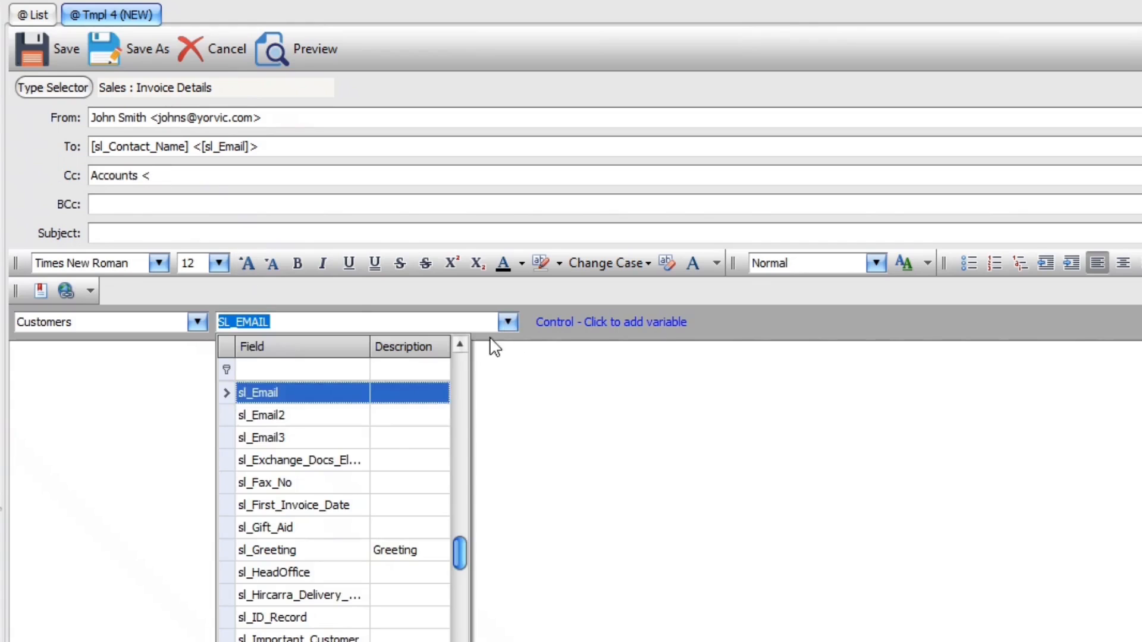
{"action": "left_click", "coordinate": [286, 423]}
{"action": "left_click", "coordinate": [225, 178]}
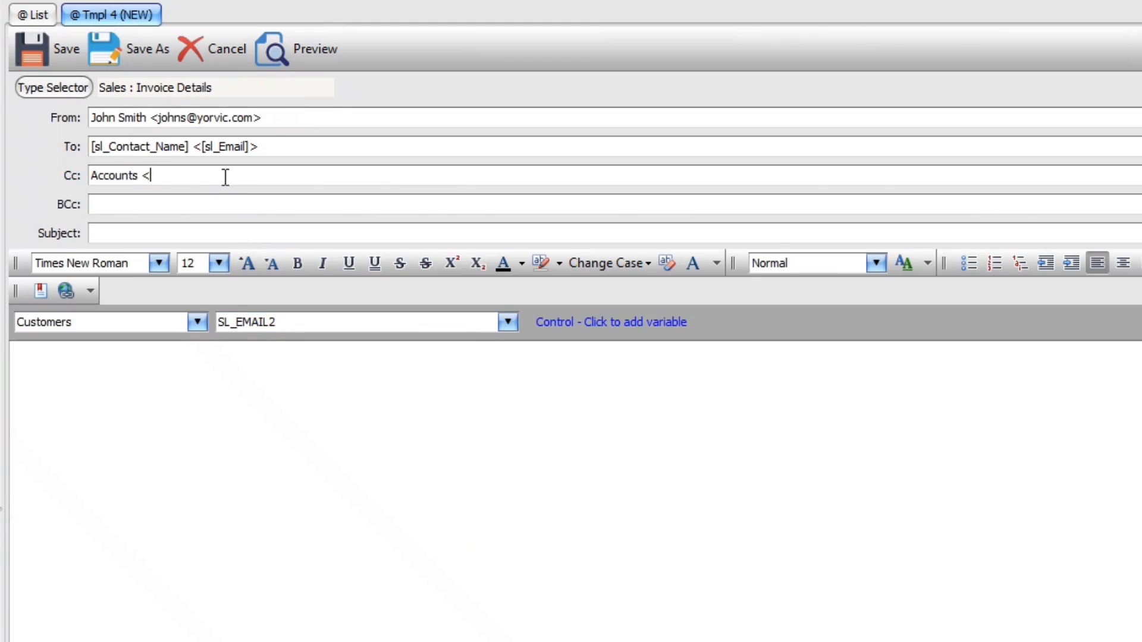
{"action": "left_click", "coordinate": [226, 177], "text": "ctrl"}
{"action": "type", "text": ">"}
{"action": "left_click", "coordinate": [216, 233]}
Insert the [c_Company_Name] variable from the Company source into the Subject
{"action": "left_click", "coordinate": [196, 322]}
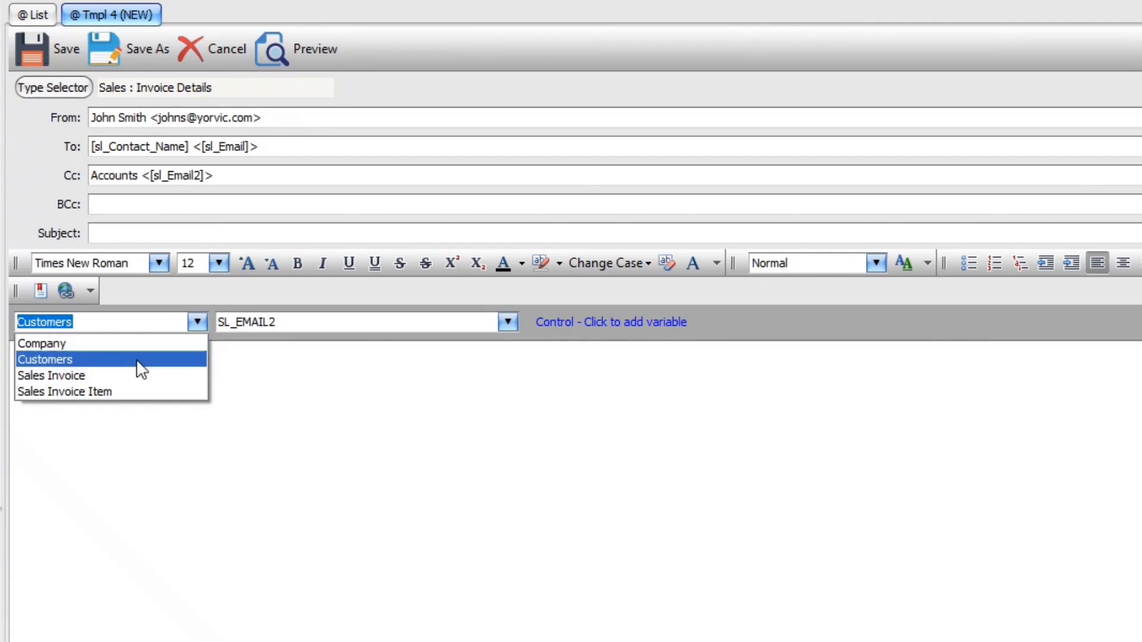
{"action": "left_click", "coordinate": [83, 343]}
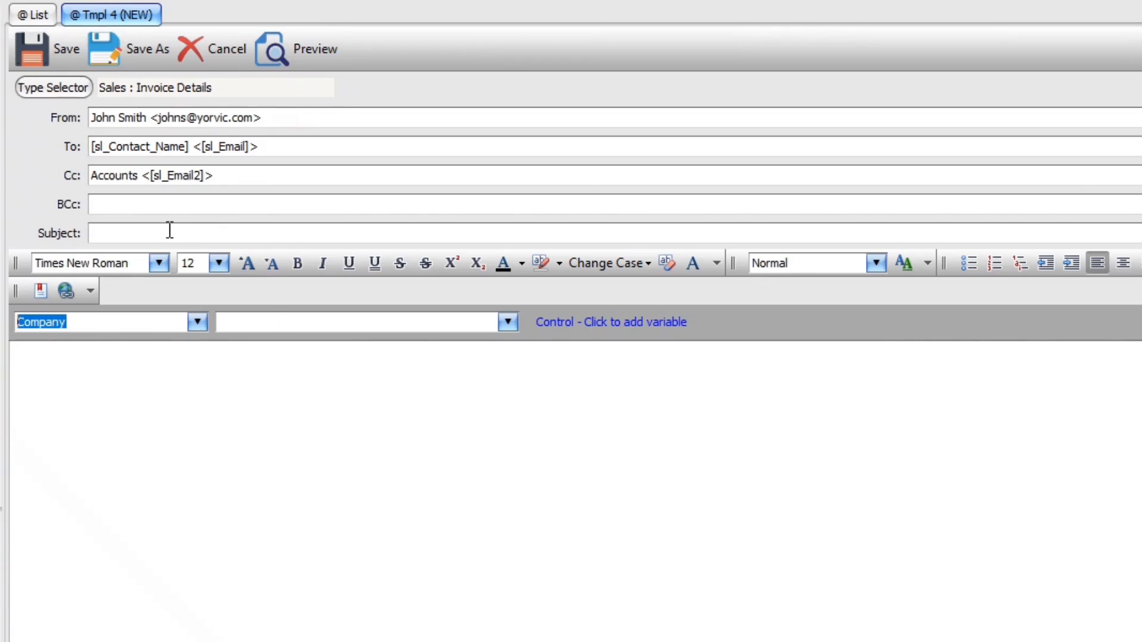
{"action": "left_click", "coordinate": [505, 323]}
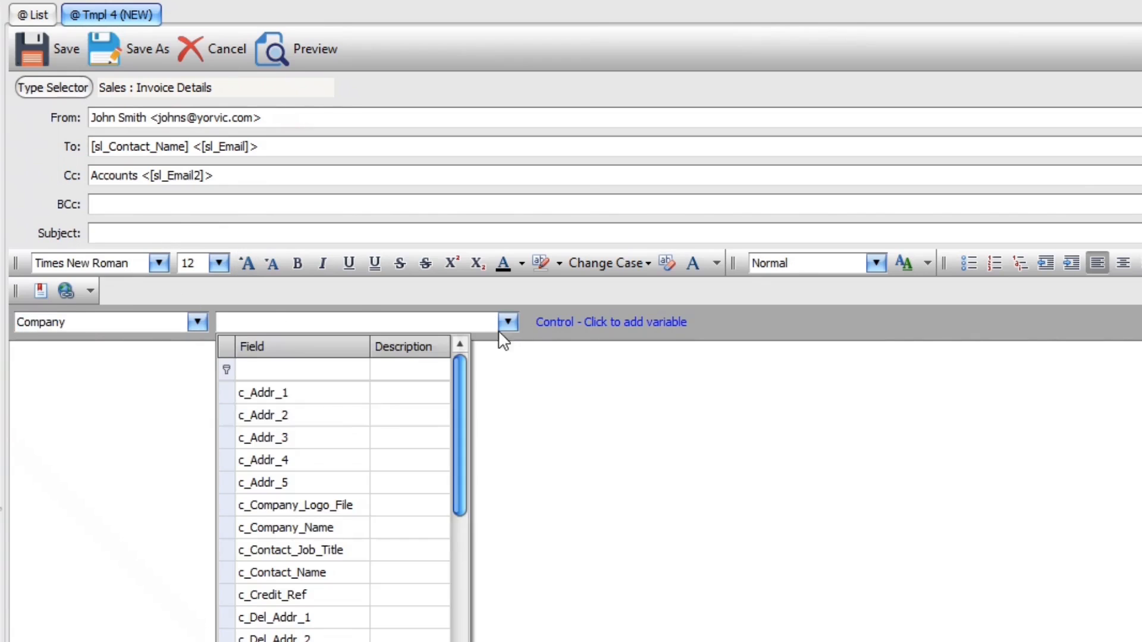
{"action": "left_click", "coordinate": [333, 530]}
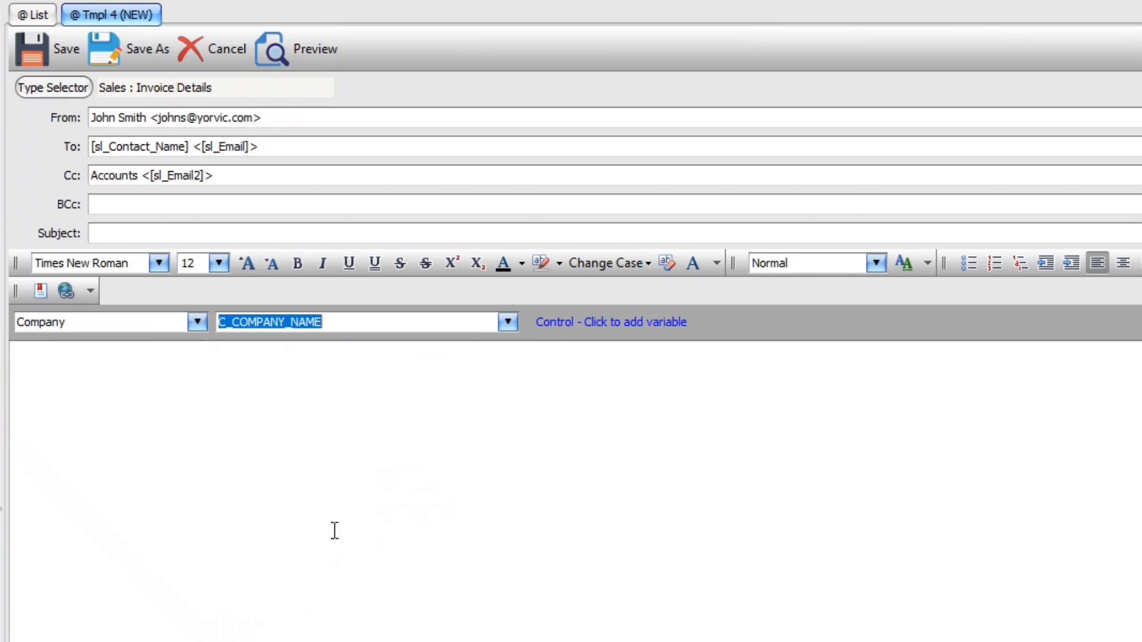
{"action": "left_click", "coordinate": [154, 232]}
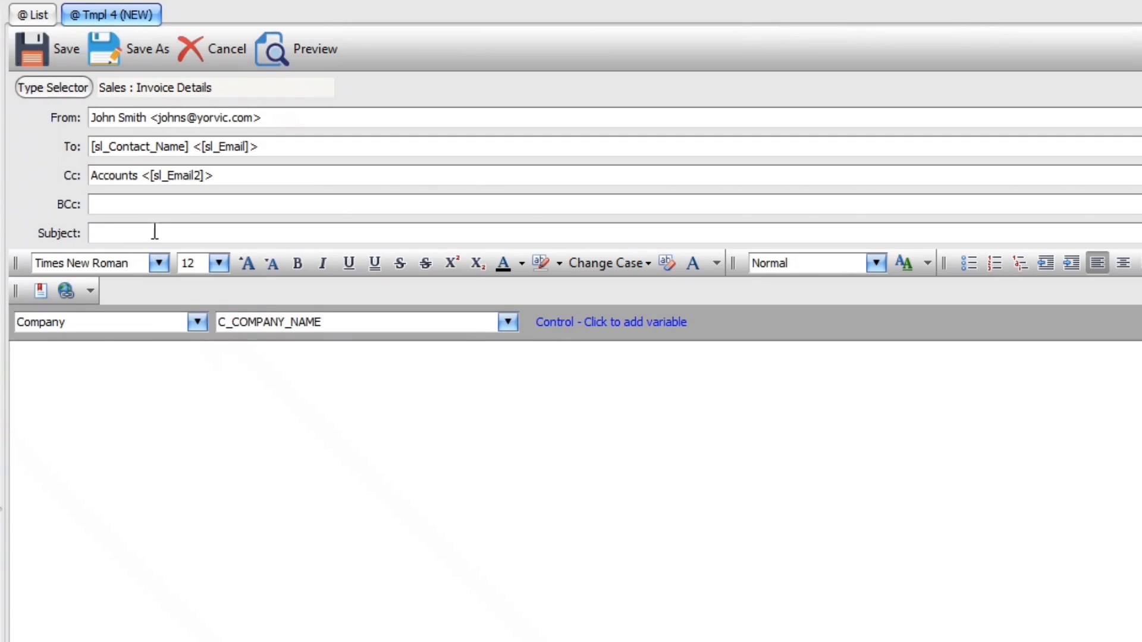
{"action": "left_click", "coordinate": [154, 232], "text": "ctrl"}
Append the [i_Invoice_Type] variable from the Sales Invoice fields to the subject
{"action": "left_click", "coordinate": [197, 322]}
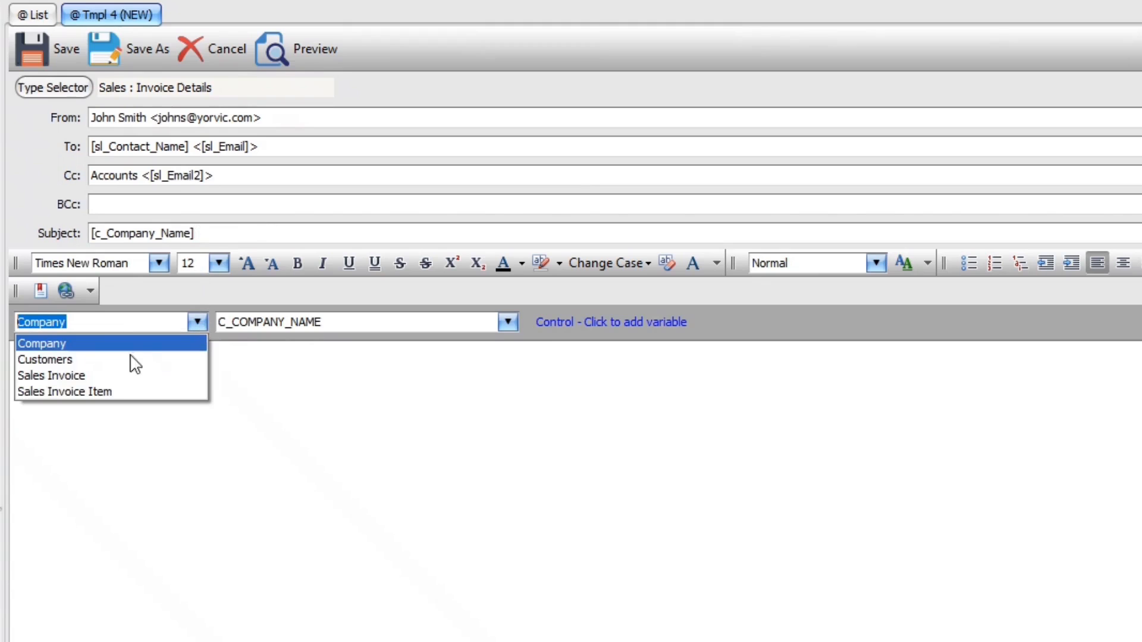
{"action": "left_click", "coordinate": [80, 375]}
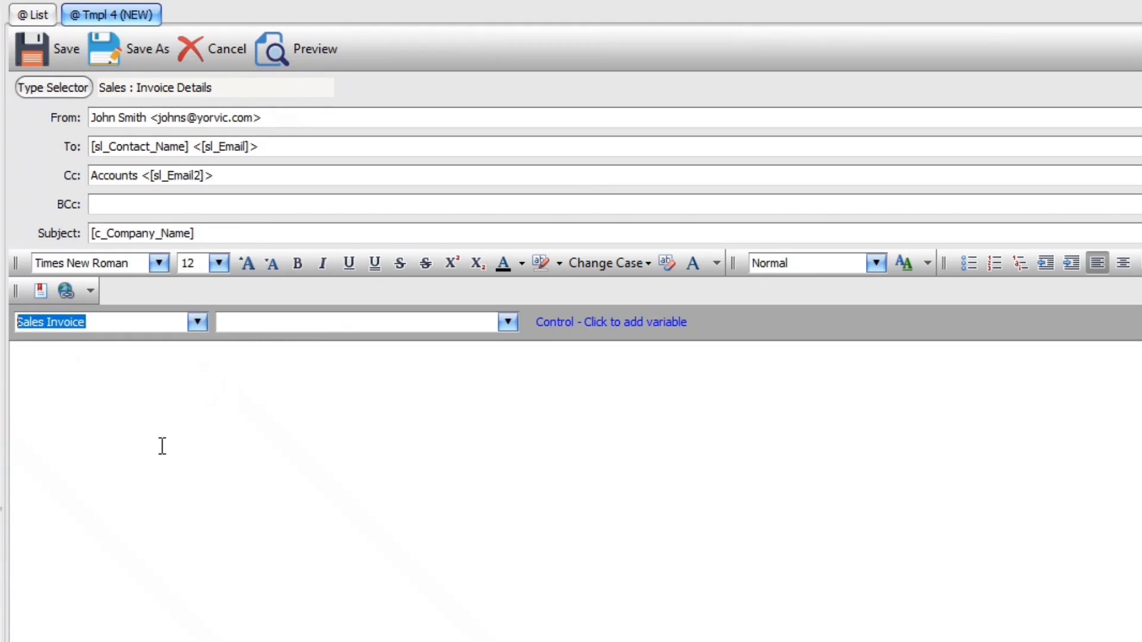
{"action": "left_click", "coordinate": [507, 321]}
{"action": "scroll", "coordinate": [376, 606], "scroll_direction": "down", "scroll_amount": 5}
{"action": "scroll", "coordinate": [376, 607], "scroll_direction": "down", "scroll_amount": 10}
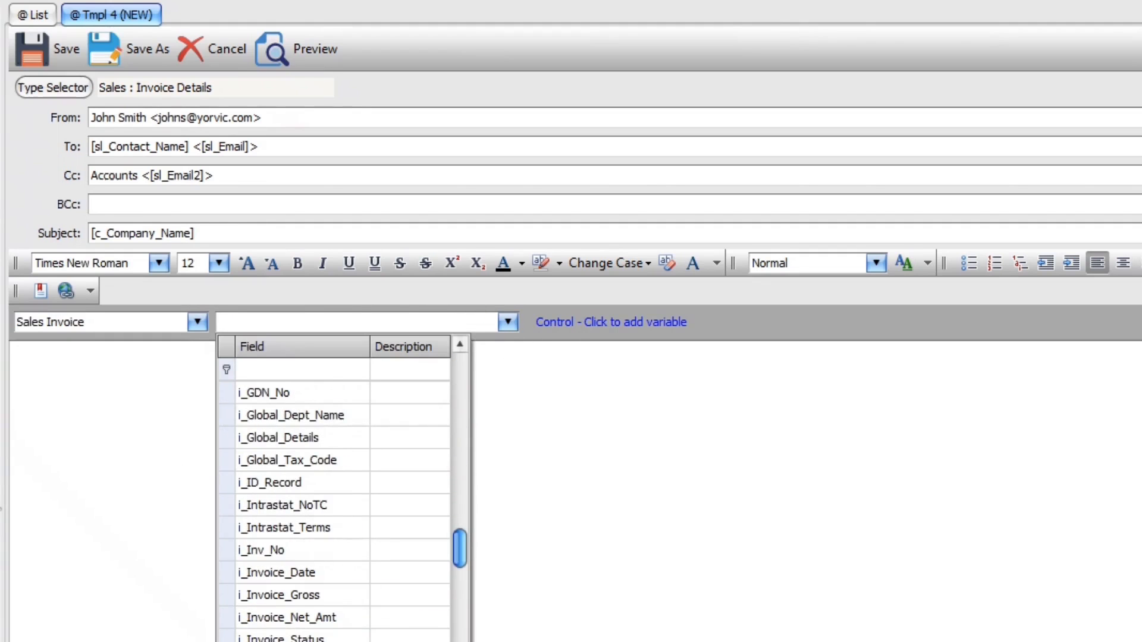
{"action": "left_click", "coordinate": [298, 641]}
{"action": "left_click", "coordinate": [276, 231]}
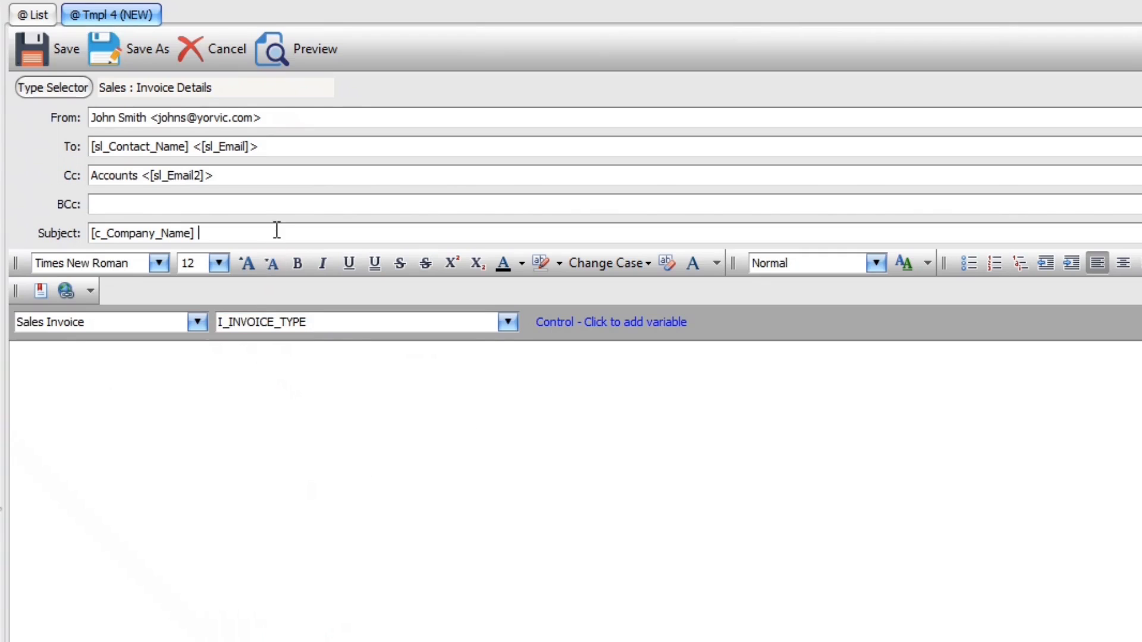
{"action": "left_click", "coordinate": [274, 232], "text": "ctrl"}
{"action": "left_click", "coordinate": [507, 321]}
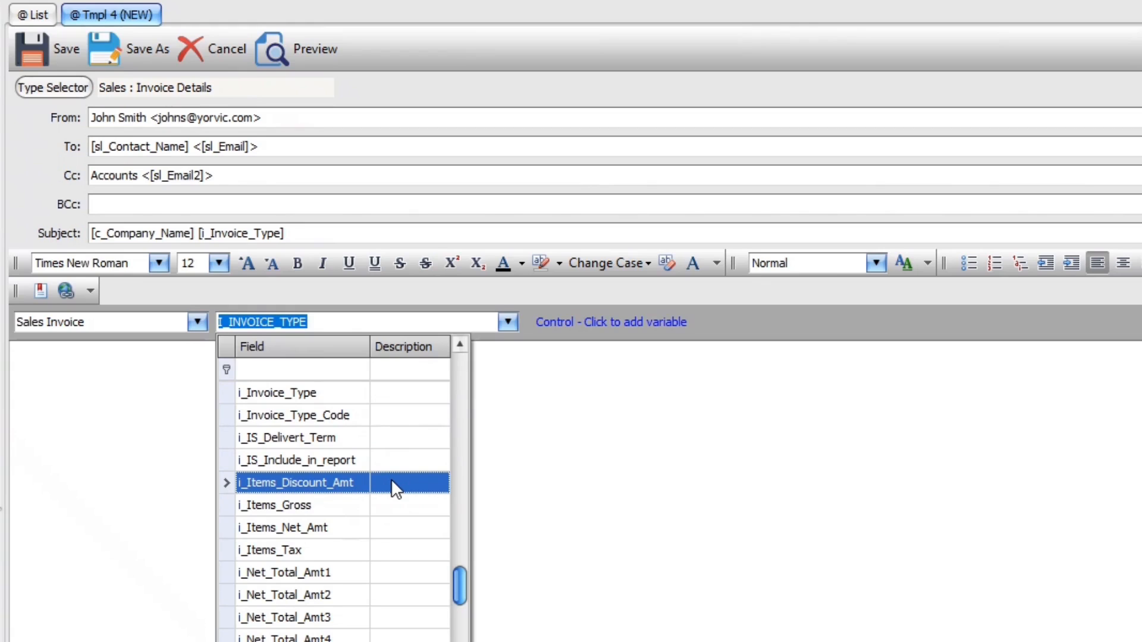
{"action": "left_click", "coordinate": [365, 240]}
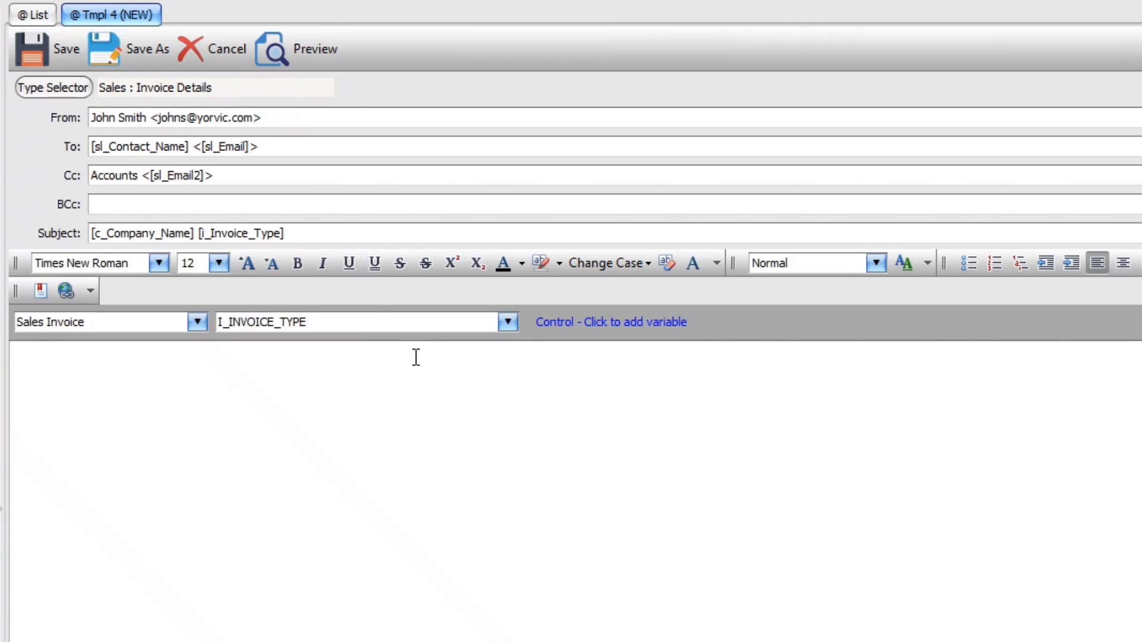
Append [i_Inv_No], the word 'for' and [i_Company_Name] to finish the subject
{"action": "left_click", "coordinate": [512, 322]}
{"action": "scroll", "coordinate": [377, 510], "scroll_direction": "up", "scroll_amount": 4}
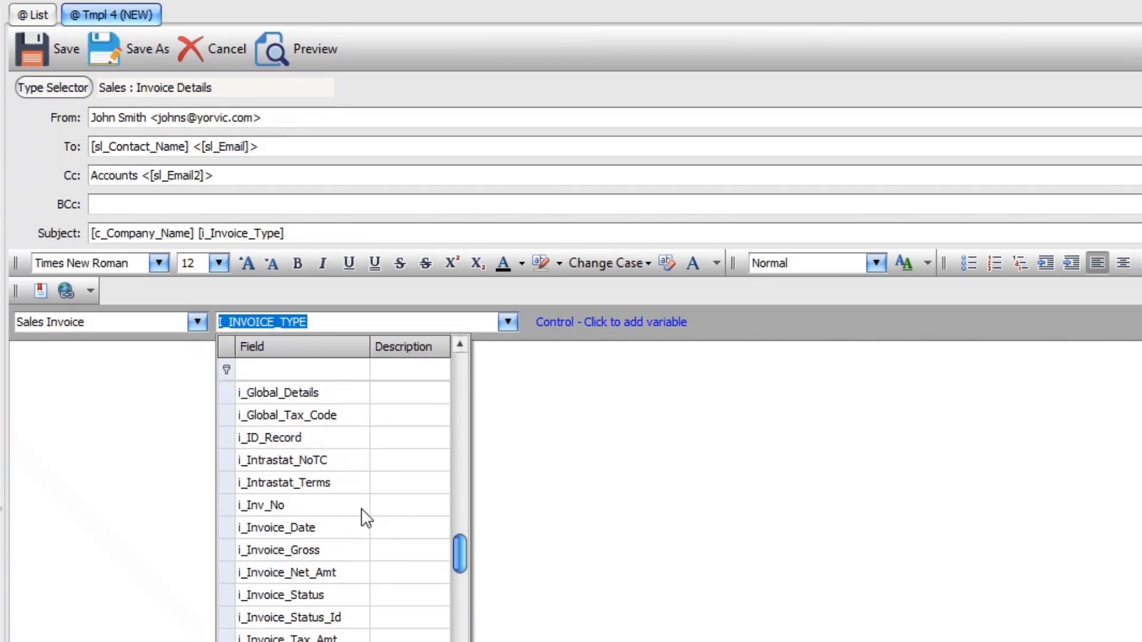
{"action": "left_click", "coordinate": [282, 507]}
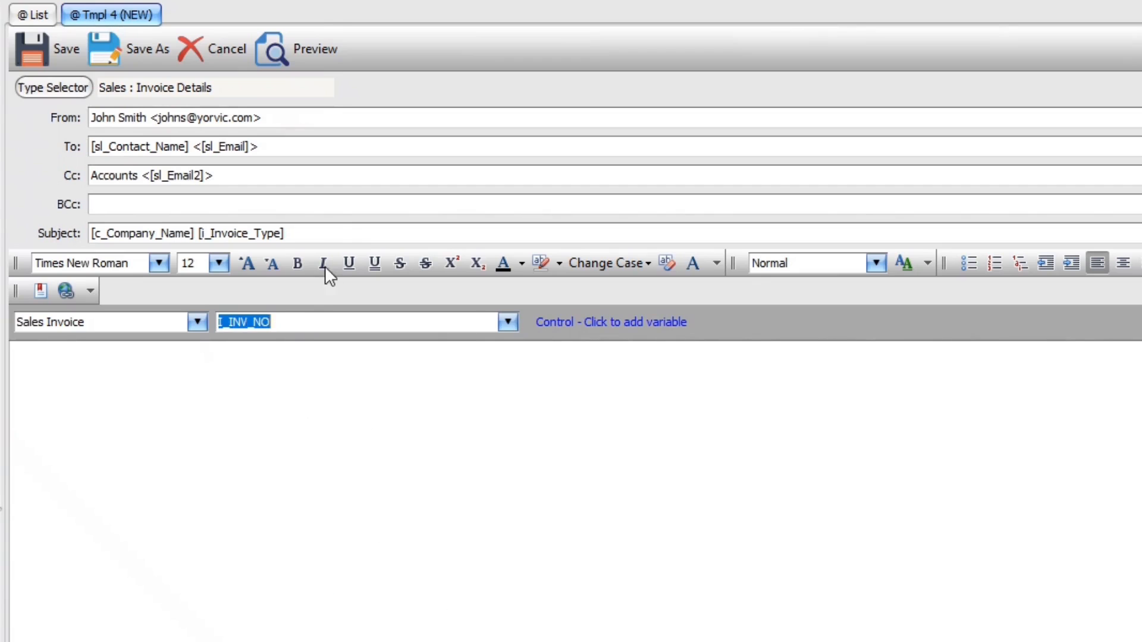
{"action": "left_click", "coordinate": [332, 233]}
{"action": "left_click", "coordinate": [333, 234], "text": "ctrl"}
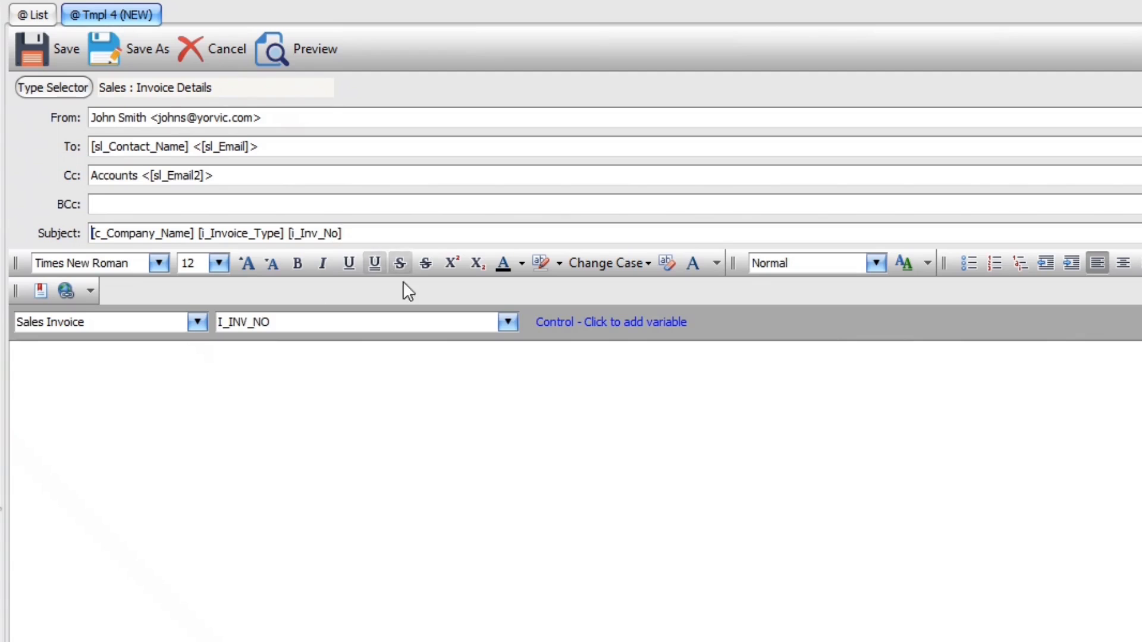
{"action": "type", "text": "for"}
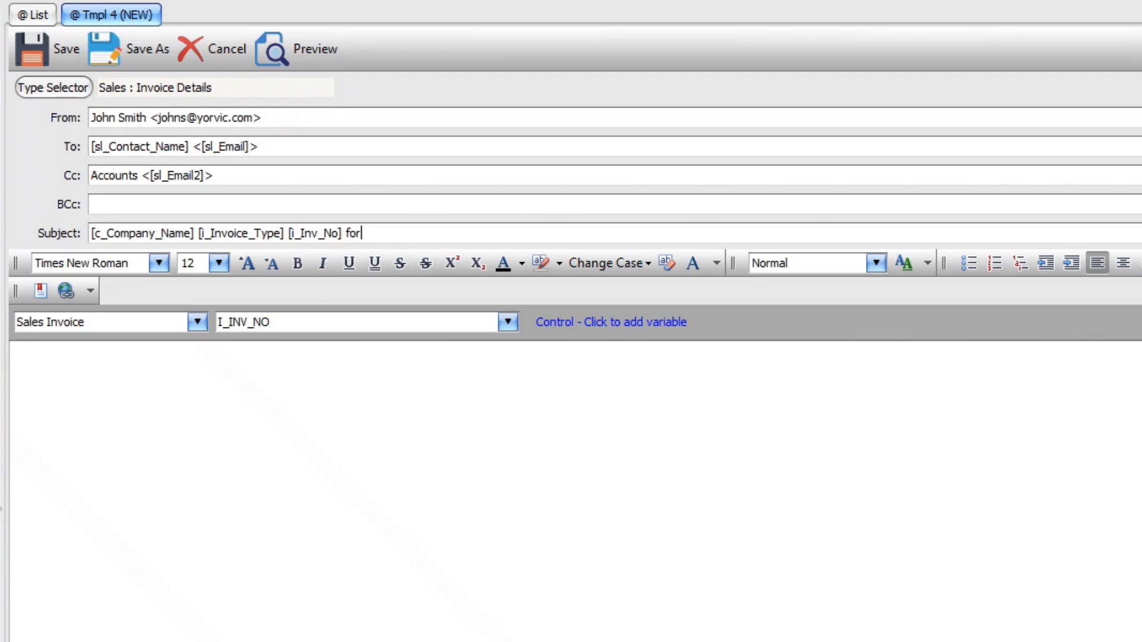
{"action": "left_click", "coordinate": [507, 322]}
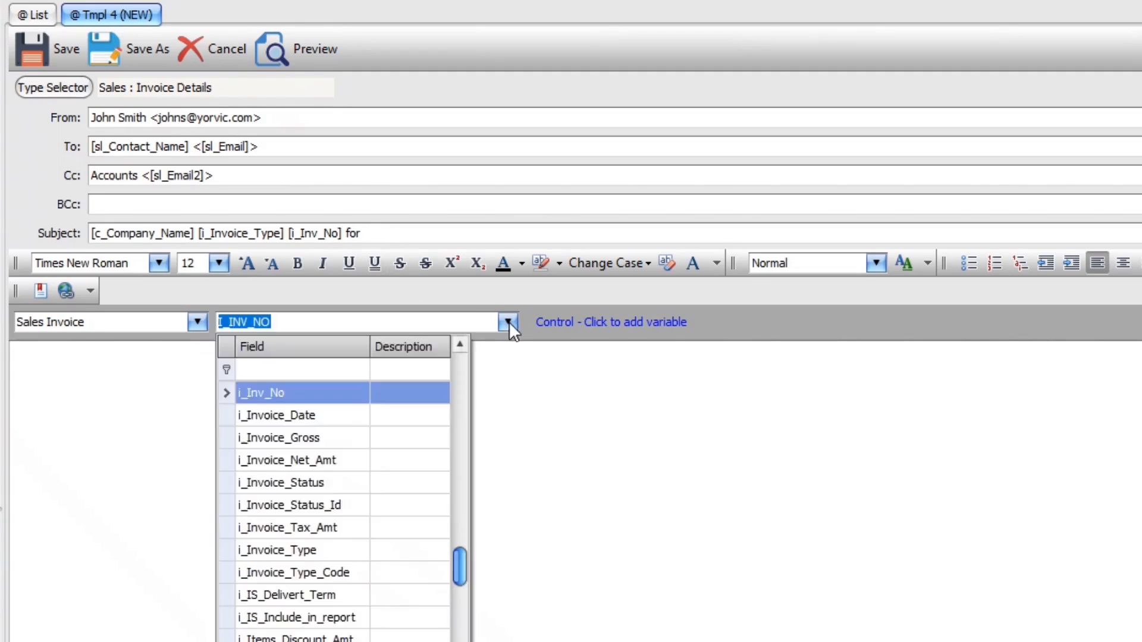
{"action": "scroll", "coordinate": [396, 440], "scroll_direction": "up", "scroll_amount": 15}
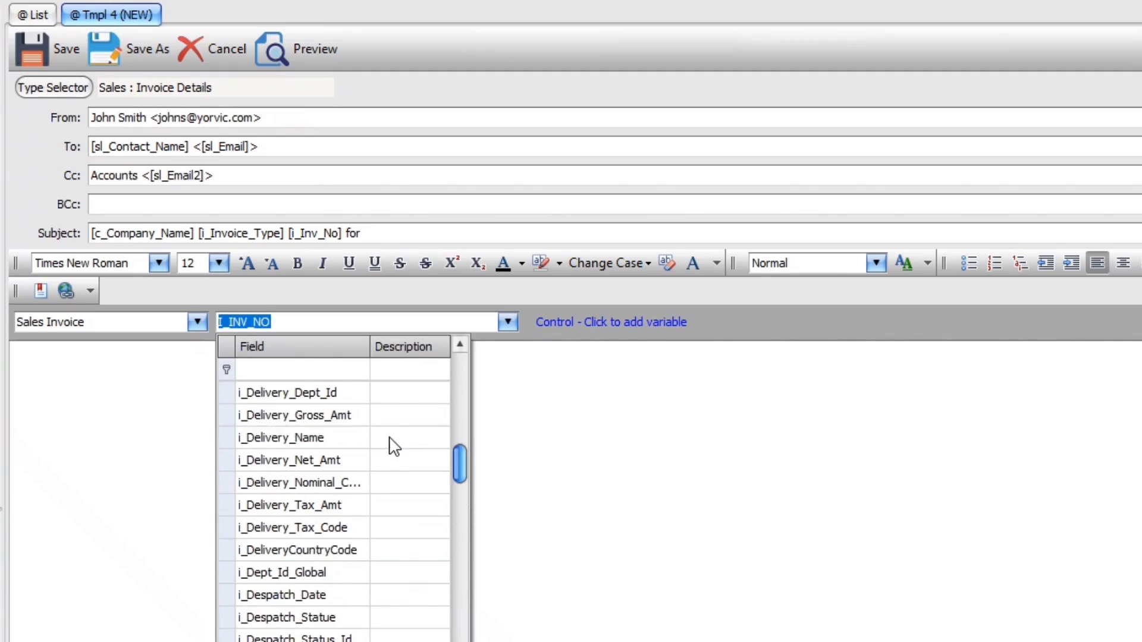
{"action": "scroll", "coordinate": [388, 440], "scroll_direction": "up", "scroll_amount": 5}
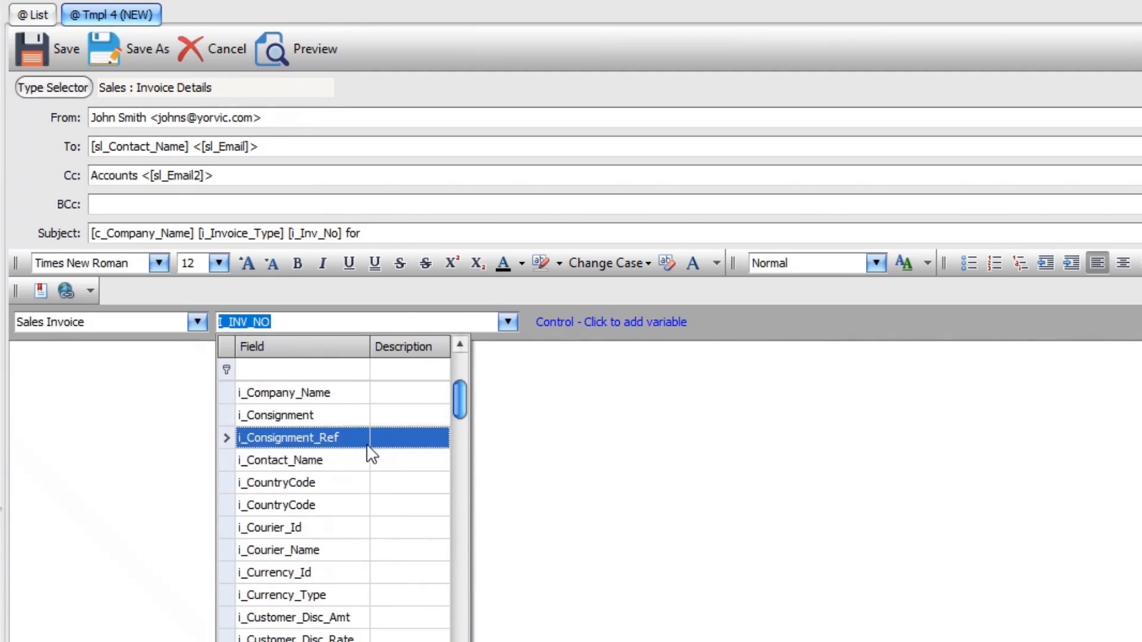
{"action": "left_click", "coordinate": [327, 388]}
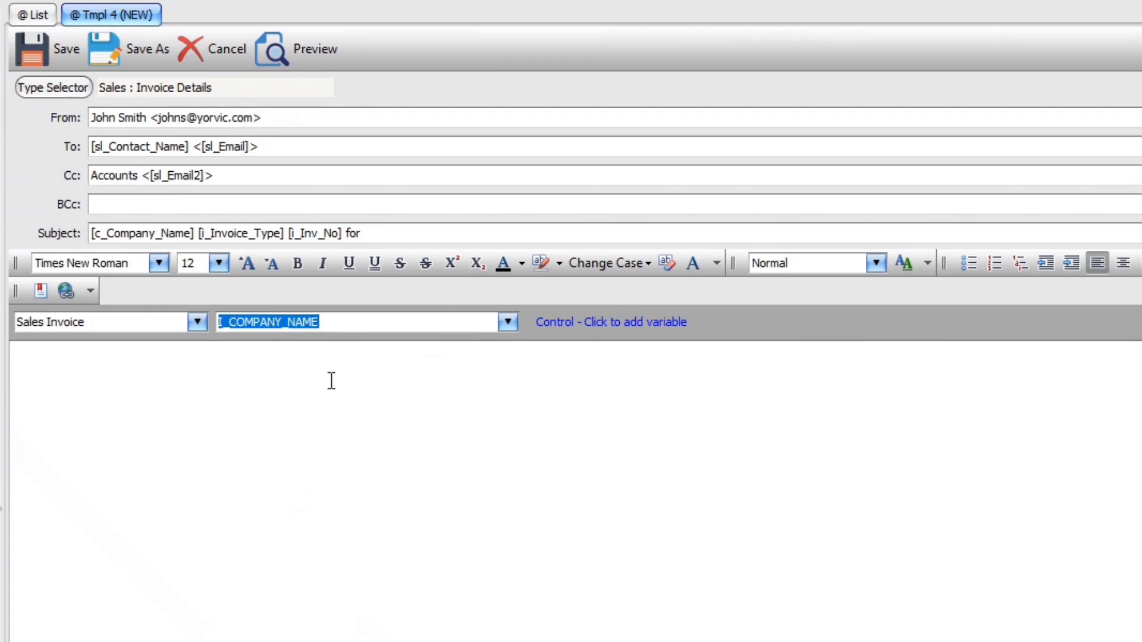
{"action": "left_click", "coordinate": [413, 234]}
{"action": "left_click", "coordinate": [414, 233], "text": "ctrl"}
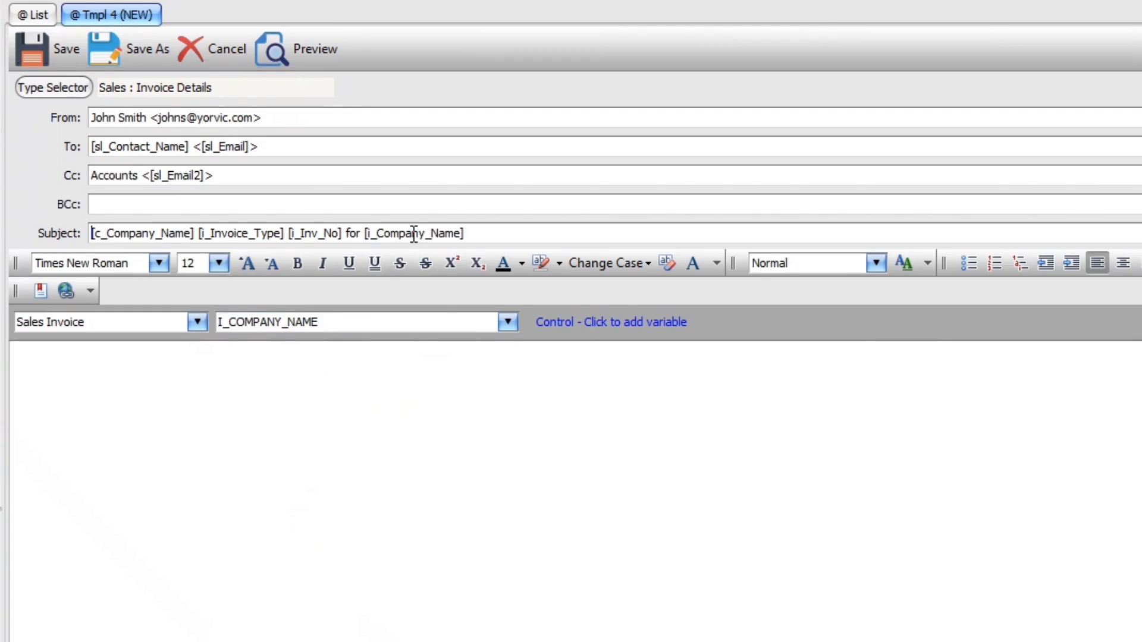
Write the greeting 'Dear [sl_Greeting],' using the Customers SL_GREETING field, then start a new line
{"action": "left_click", "coordinate": [295, 384]}
{"action": "type", "text": "Dear"}
{"action": "left_click", "coordinate": [197, 322]}
{"action": "left_click", "coordinate": [82, 361]}
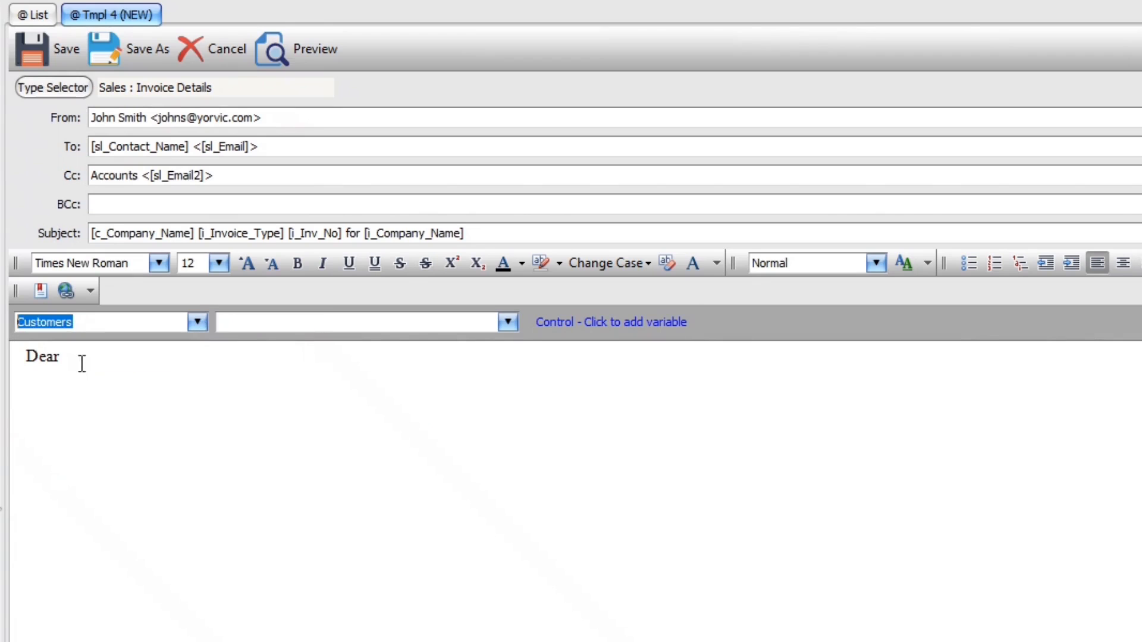
{"action": "left_click", "coordinate": [507, 322]}
{"action": "scroll", "coordinate": [429, 548], "scroll_direction": "down", "scroll_amount": 6}
{"action": "scroll", "coordinate": [397, 568], "scroll_direction": "down", "scroll_amount": 20}
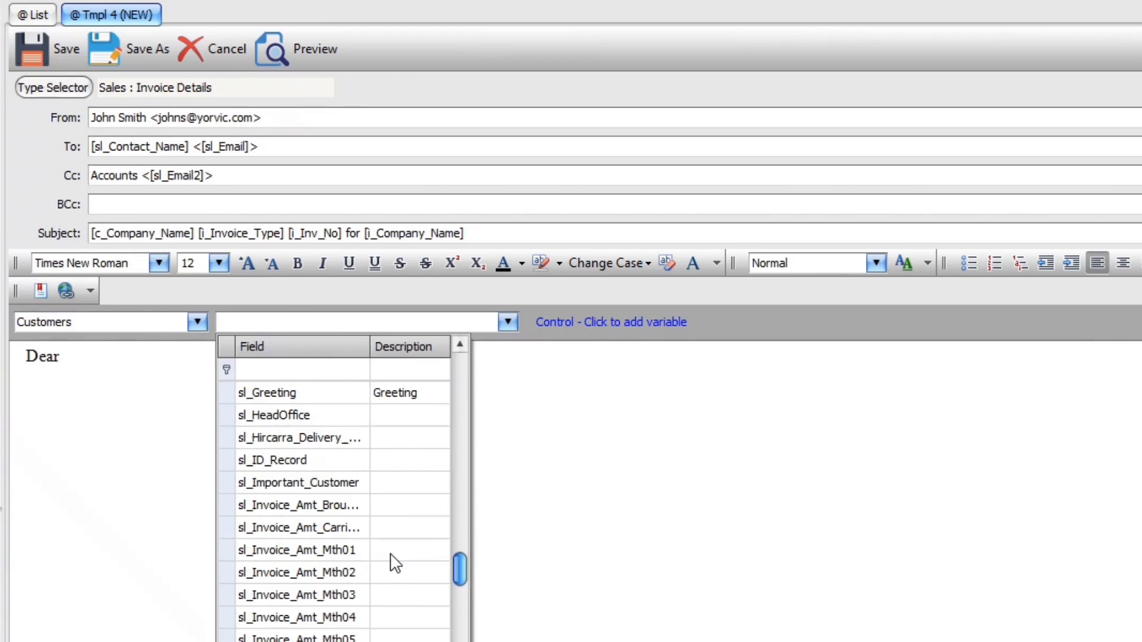
{"action": "left_click", "coordinate": [282, 391]}
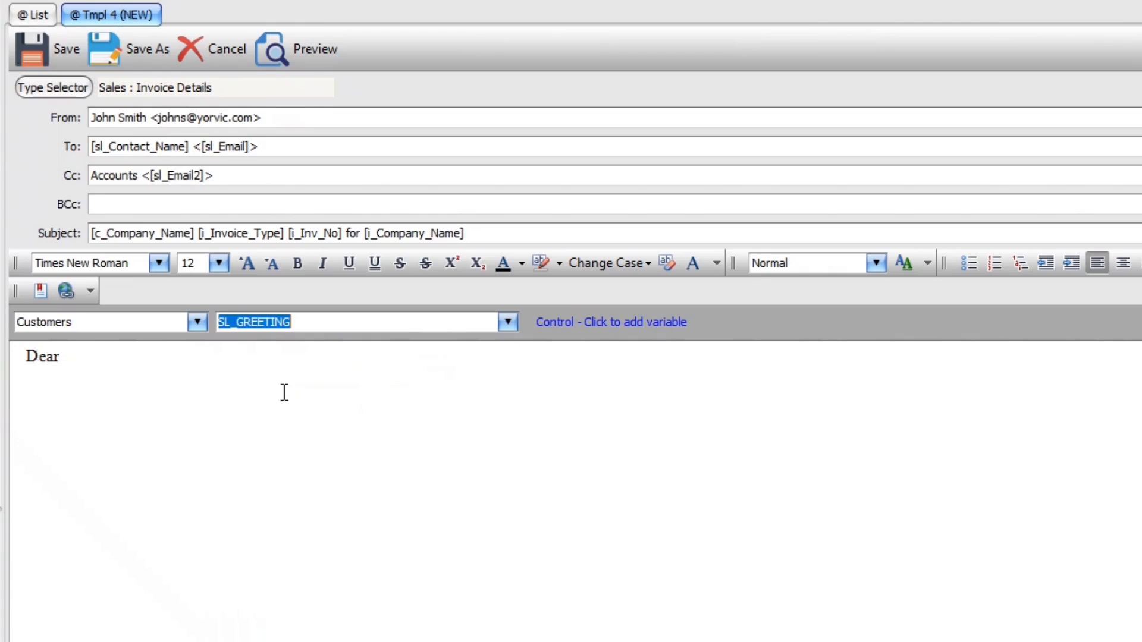
{"action": "left_click", "coordinate": [211, 364]}
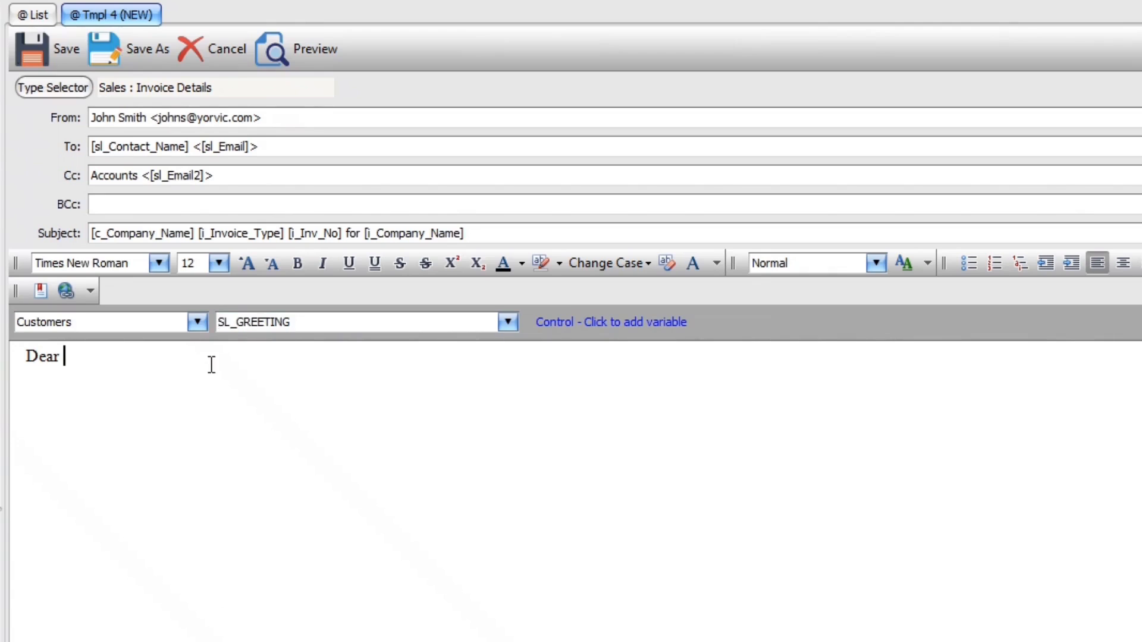
{"action": "left_click", "coordinate": [211, 364], "text": "ctrl"}
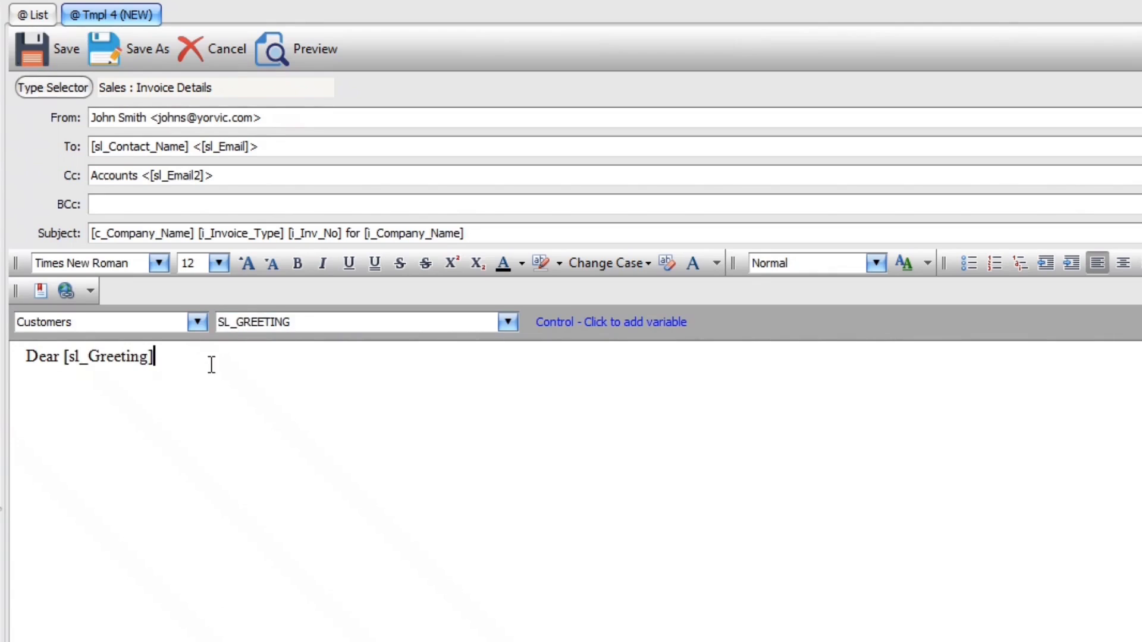
{"action": "type", "text": ","}
{"action": "key", "text": "Return"}
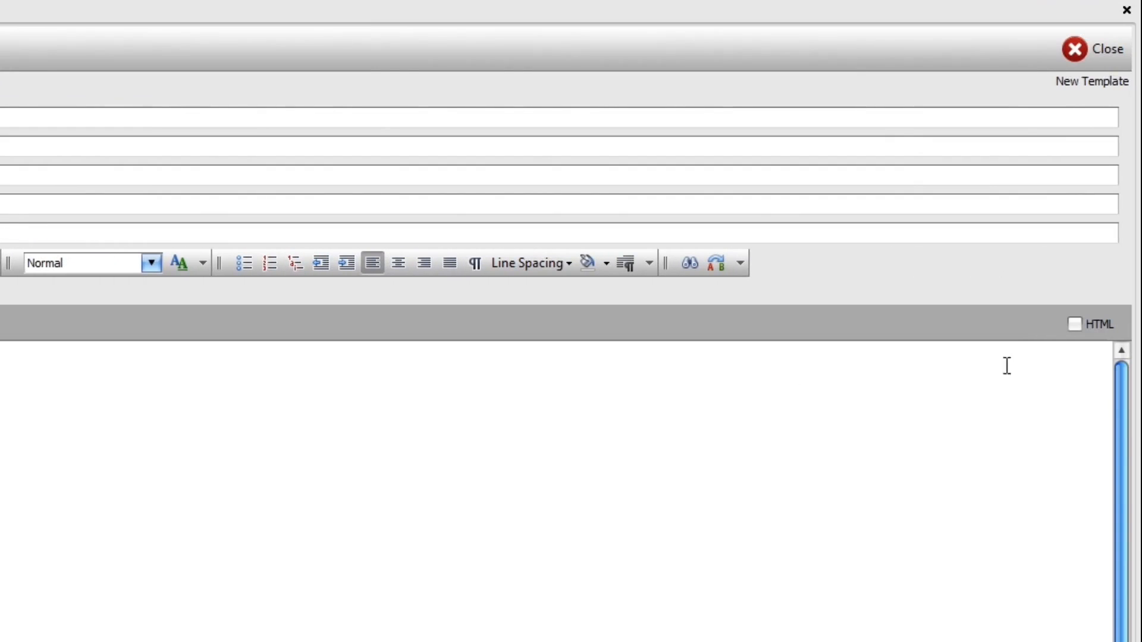
{"action": "left_click", "coordinate": [1076, 325]}
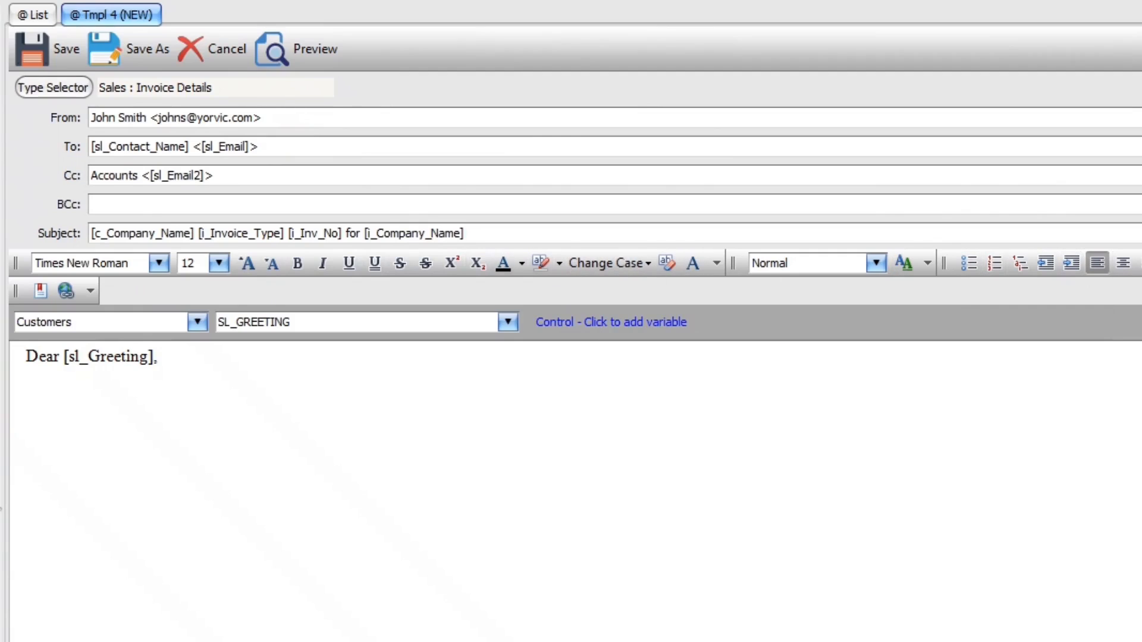
Write 'Please find attacted a copy of [i_Invoice_Type] [i_Inv_No] for goods / services'
{"action": "left_click", "coordinate": [122, 402]}
{"action": "type", "text": "Please find attacted a copy of"}
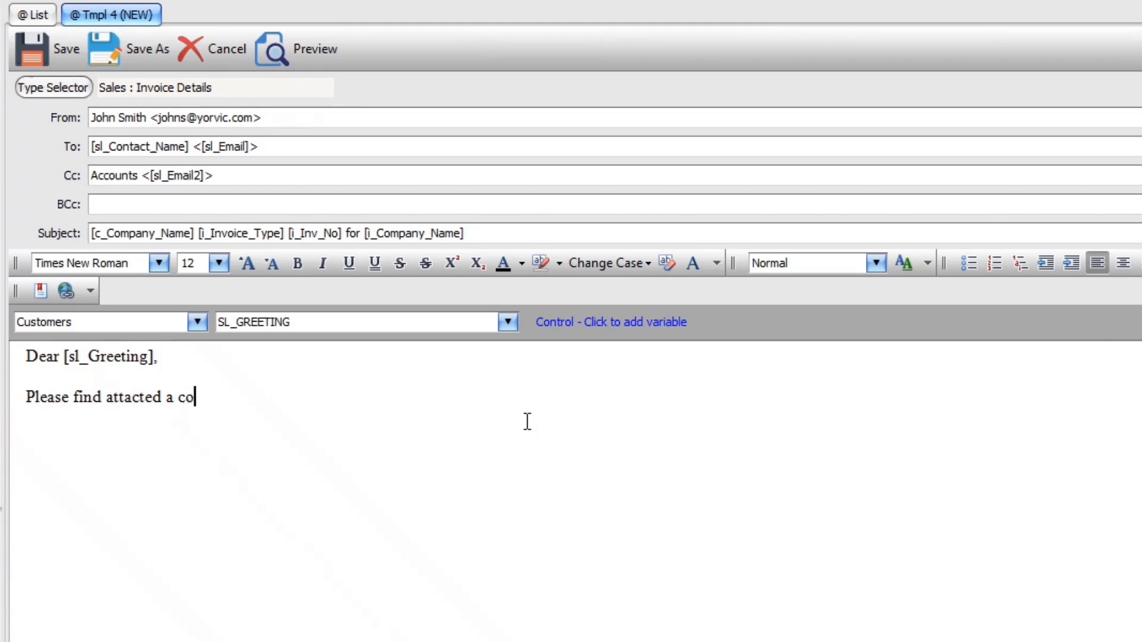
{"action": "left_click", "coordinate": [196, 322]}
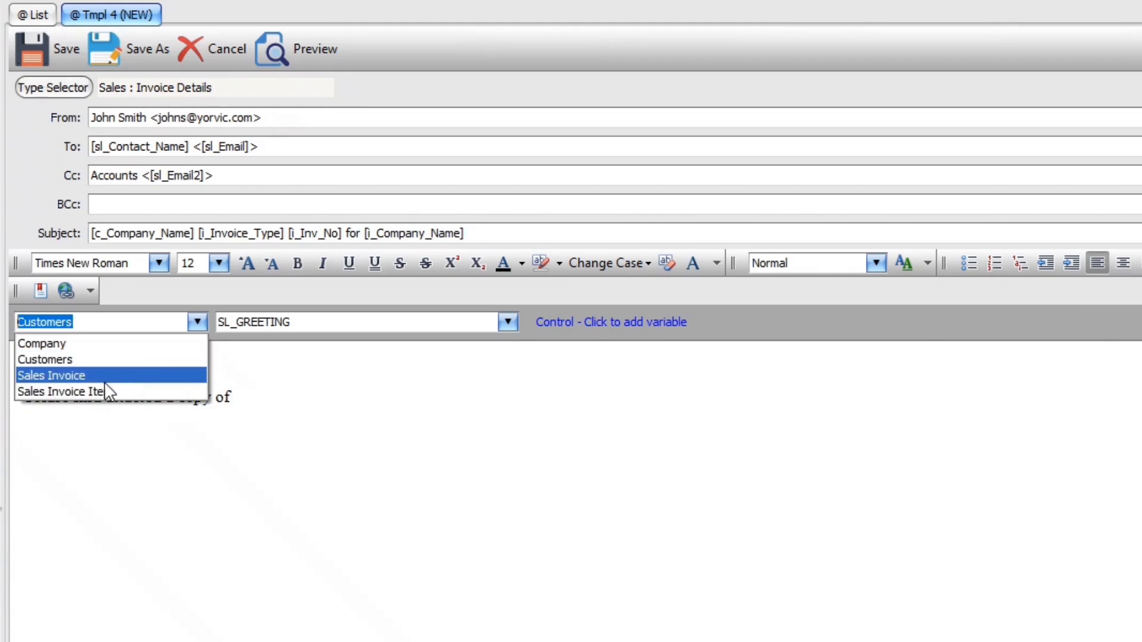
{"action": "left_click", "coordinate": [89, 374]}
{"action": "left_click", "coordinate": [507, 321]}
{"action": "scroll", "coordinate": [364, 561], "scroll_direction": "down", "scroll_amount": 15}
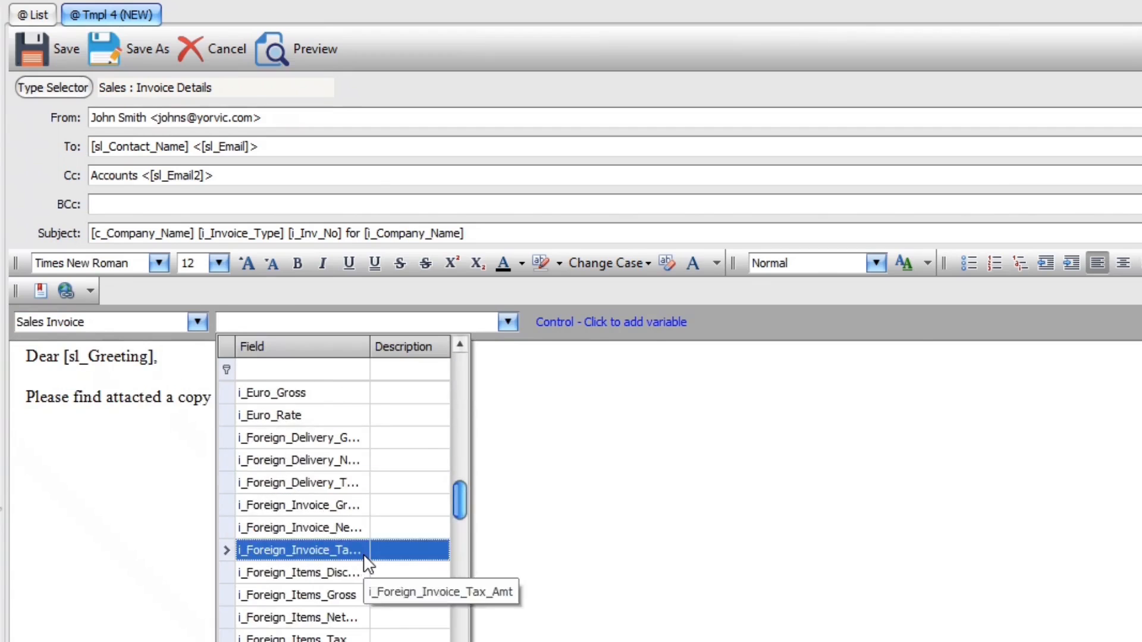
{"action": "left_click", "coordinate": [345, 641]}
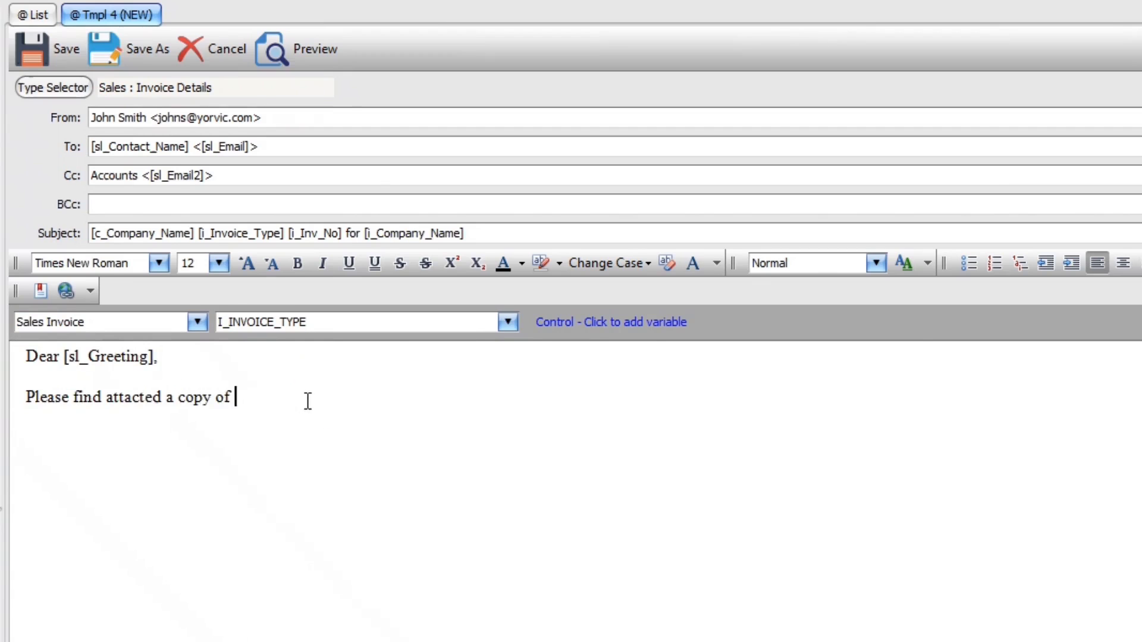
{"action": "left_click", "coordinate": [307, 400], "text": "ctrl"}
{"action": "left_click", "coordinate": [508, 321]}
{"action": "scroll", "coordinate": [369, 505], "scroll_direction": "up", "scroll_amount": 4}
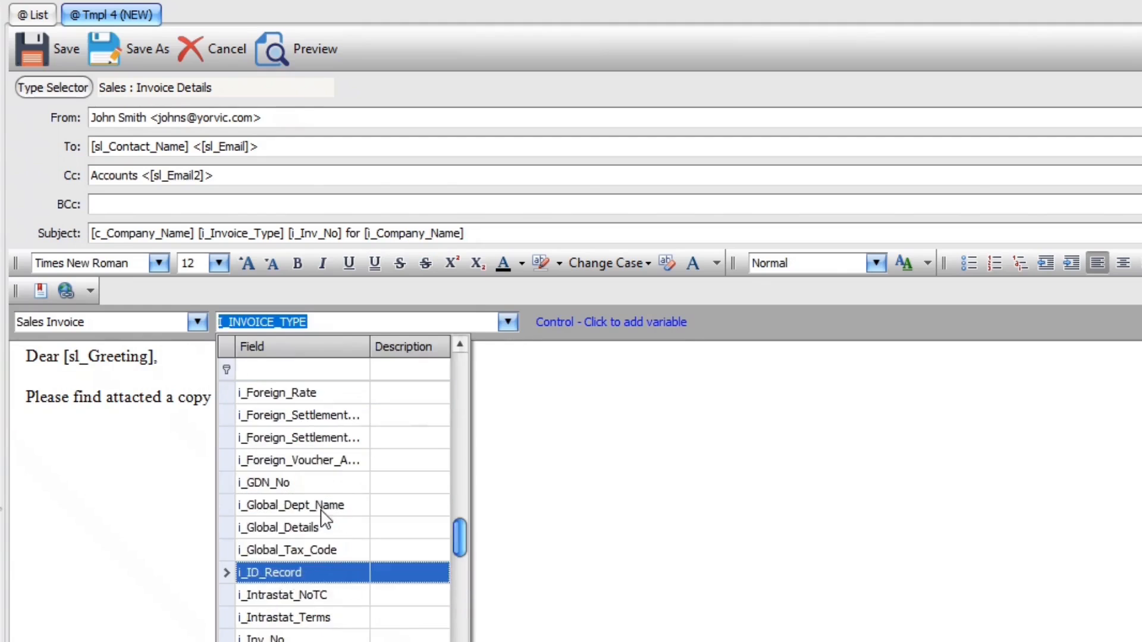
{"action": "left_click", "coordinate": [302, 637]}
{"action": "left_click", "coordinate": [388, 407], "text": "ctrl"}
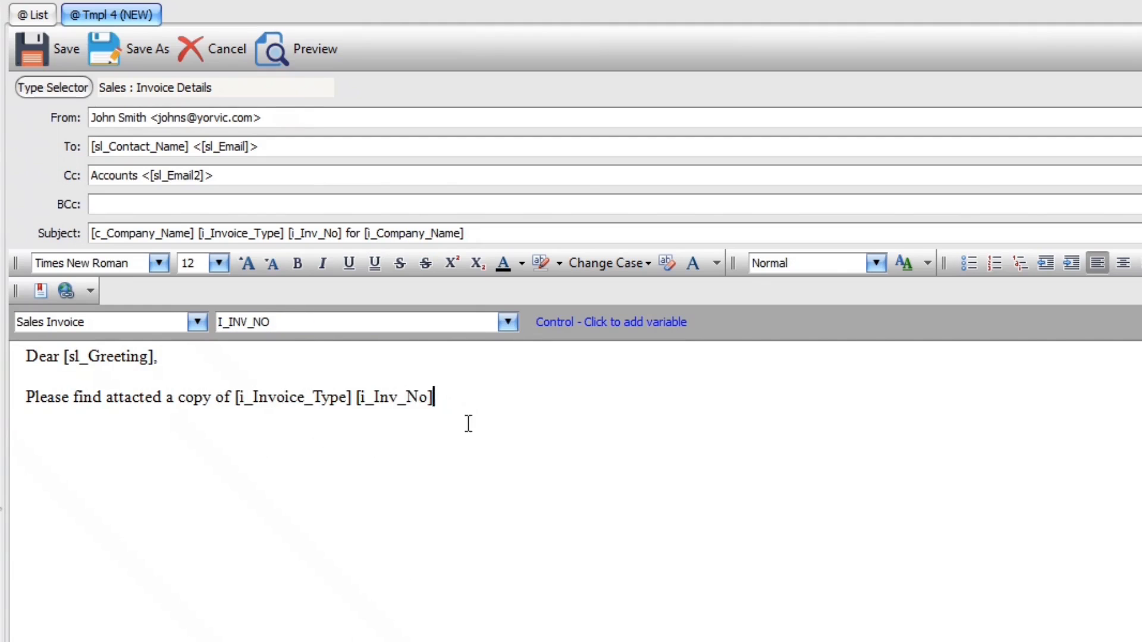
{"action": "type", "text": "for goods /"}
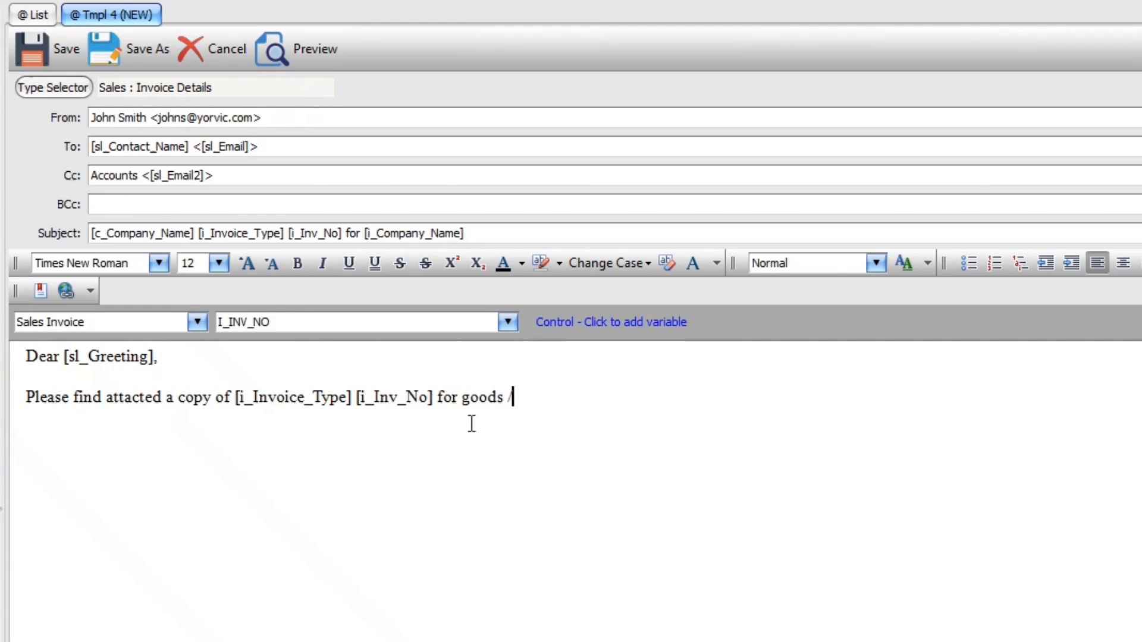
{"action": "type", "text": " services"}
Add a queries line inviting email replies or calls on a contact phone number
{"action": "key", "text": "Return"}
{"action": "type", "text": "If you have an"}
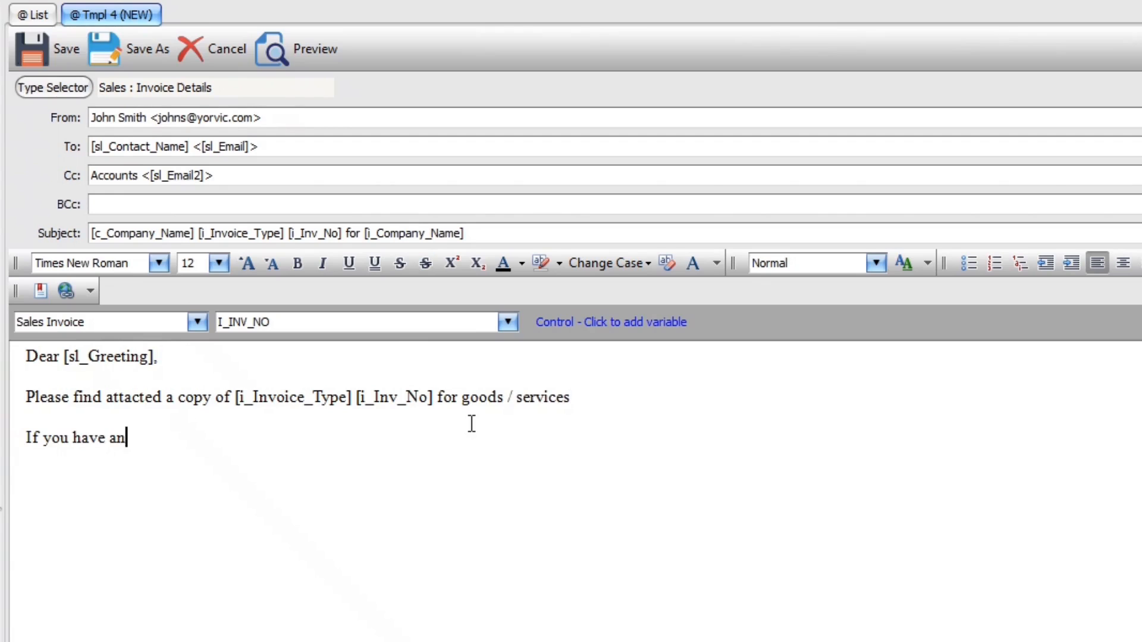
{"action": "type", "text": "y queries, please reply by email or con"}
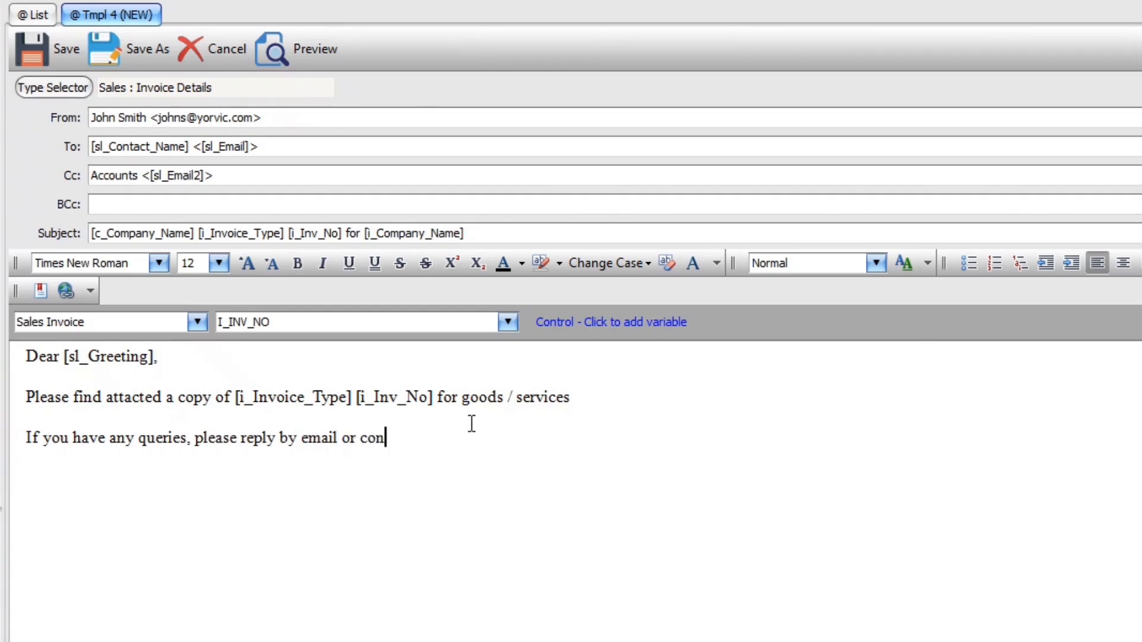
{"action": "type", "text": "tact me directly "}
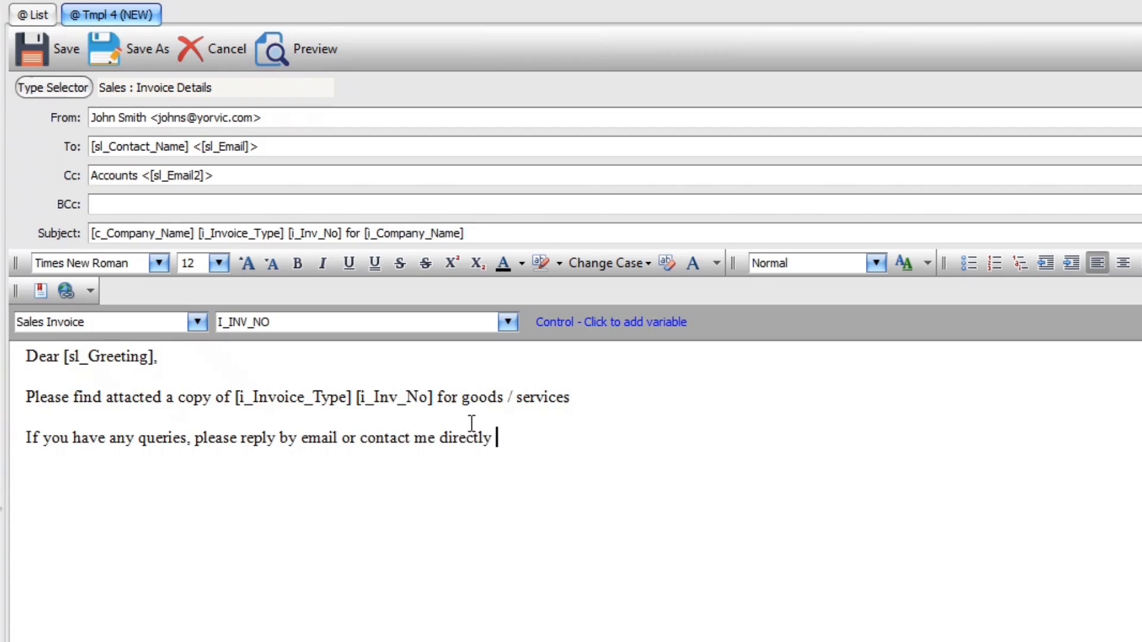
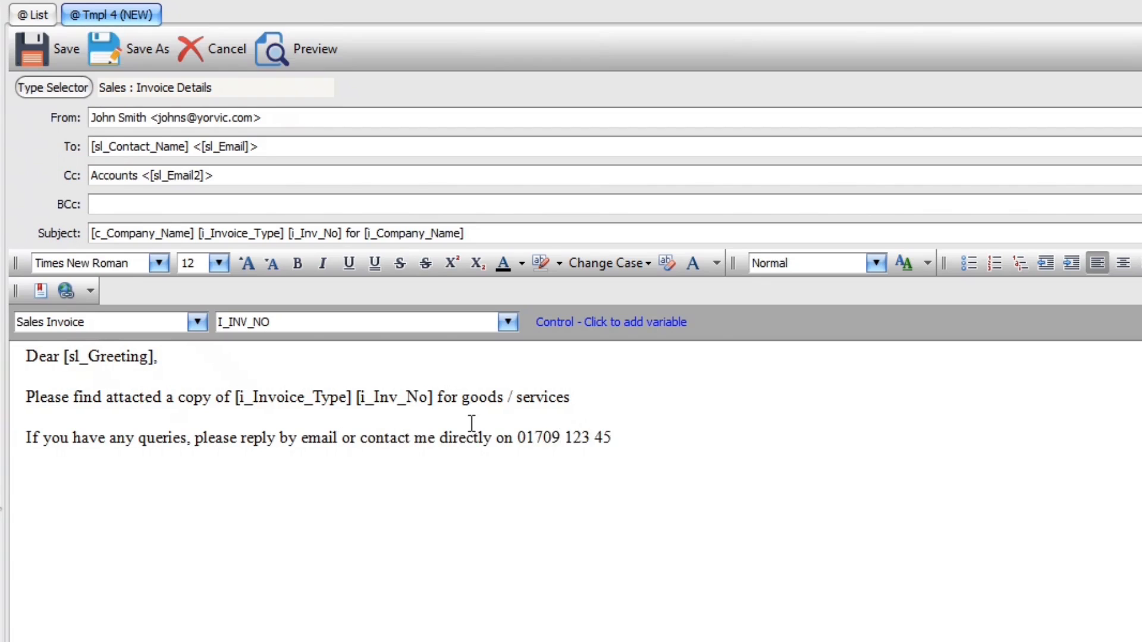
Add the 'Regards,' sign-off with the sender's name and a Yorvic Systems Ltd title line
{"action": "key", "text": "Return"}
{"action": "key", "text": "Return"}
{"action": "type", "text": "Regards,"}
{"action": "key", "text": "Return"}
{"action": "type", "text": "John Smith"}
{"action": "key", "text": "Return"}
{"action": "type", "text": "Admin Team"}
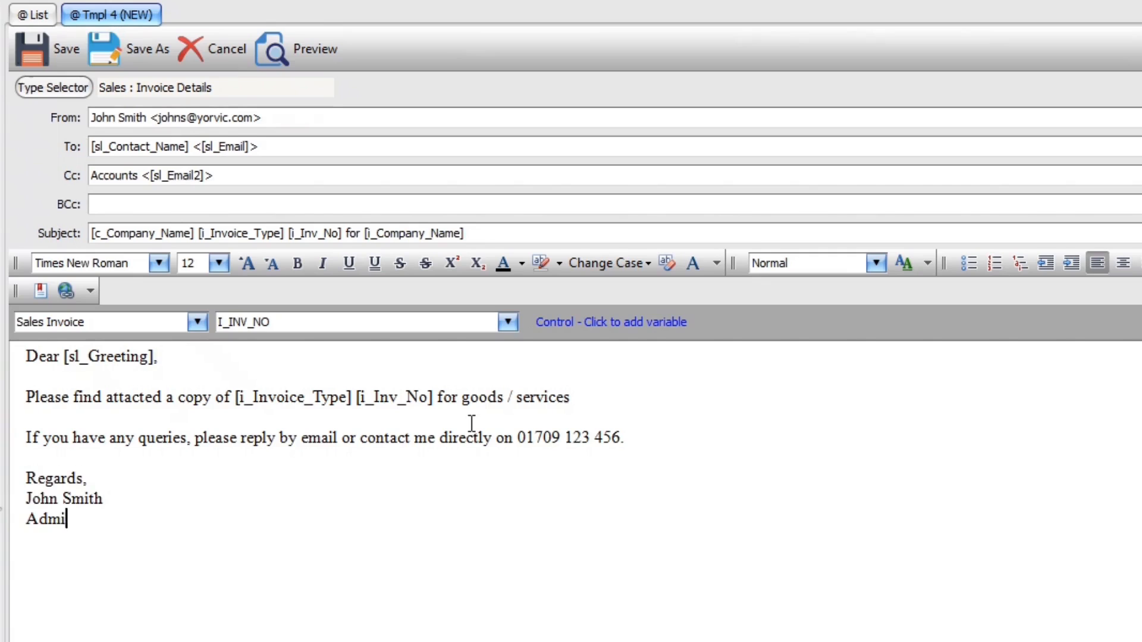
{"action": "key", "text": "BackSpace"}
{"action": "key", "text": "BackSpace"}
{"action": "key", "text": "BackSpace"}
{"action": "key", "text": "BackSpace"}
{"action": "type", "text": "Office Yorvic Systems"}
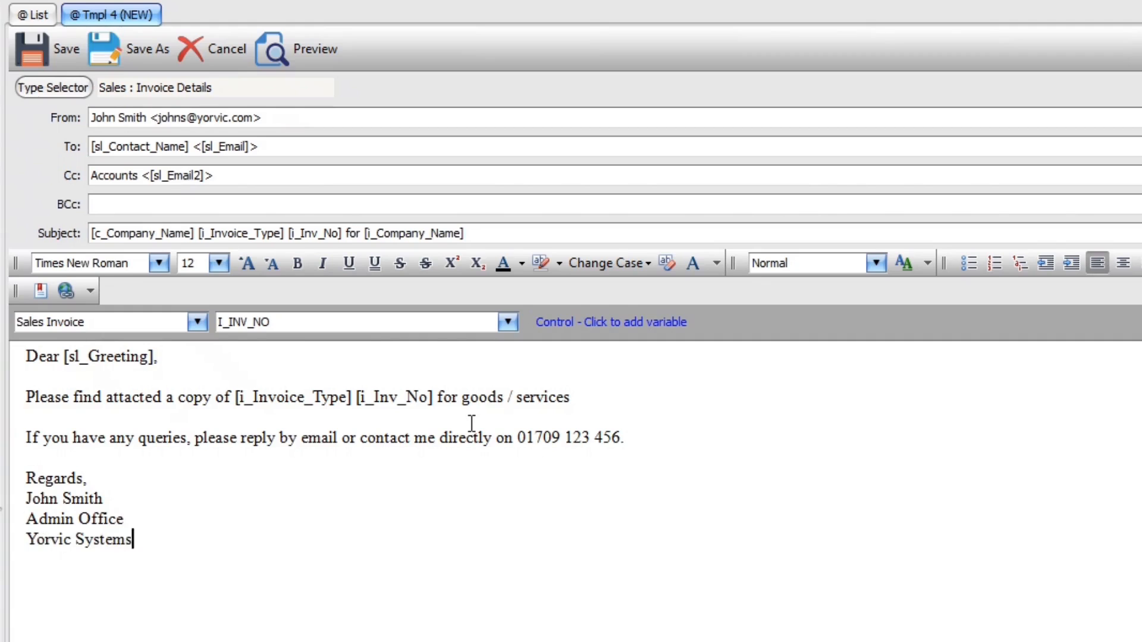
{"action": "type", "text": " Ltd"}
Enlarge all the email body text to font size 14
{"action": "key", "text": "ctrl+a"}
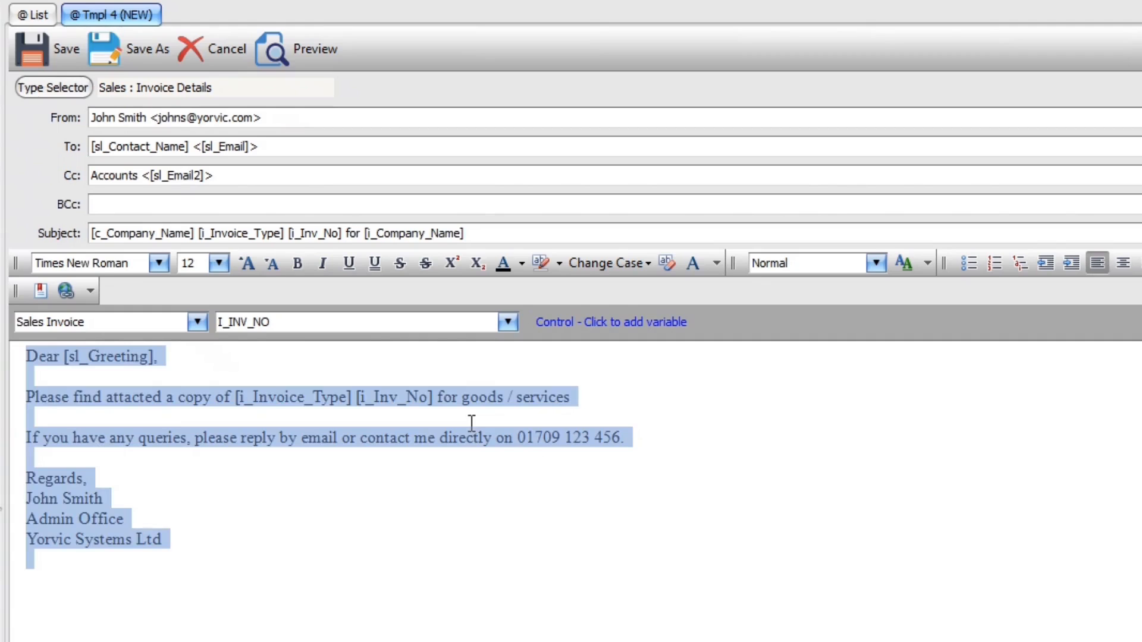
{"action": "left_click", "coordinate": [250, 264]}
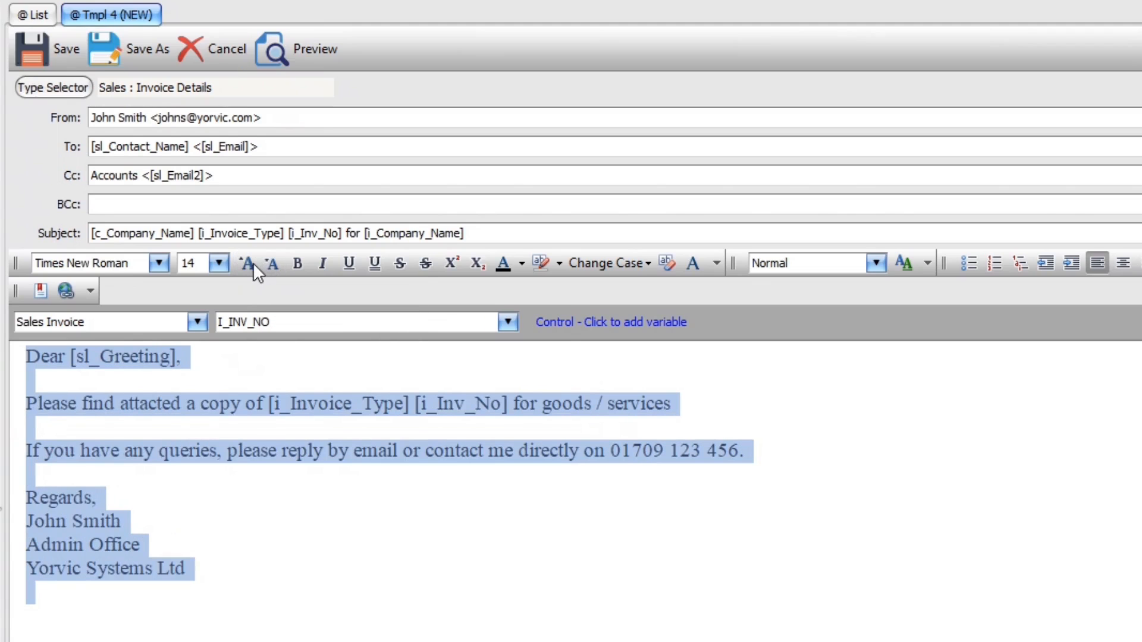
{"action": "left_click", "coordinate": [144, 522]}
Make the sender's name line in the signature bold and orange
{"action": "key", "text": "shift+Home"}
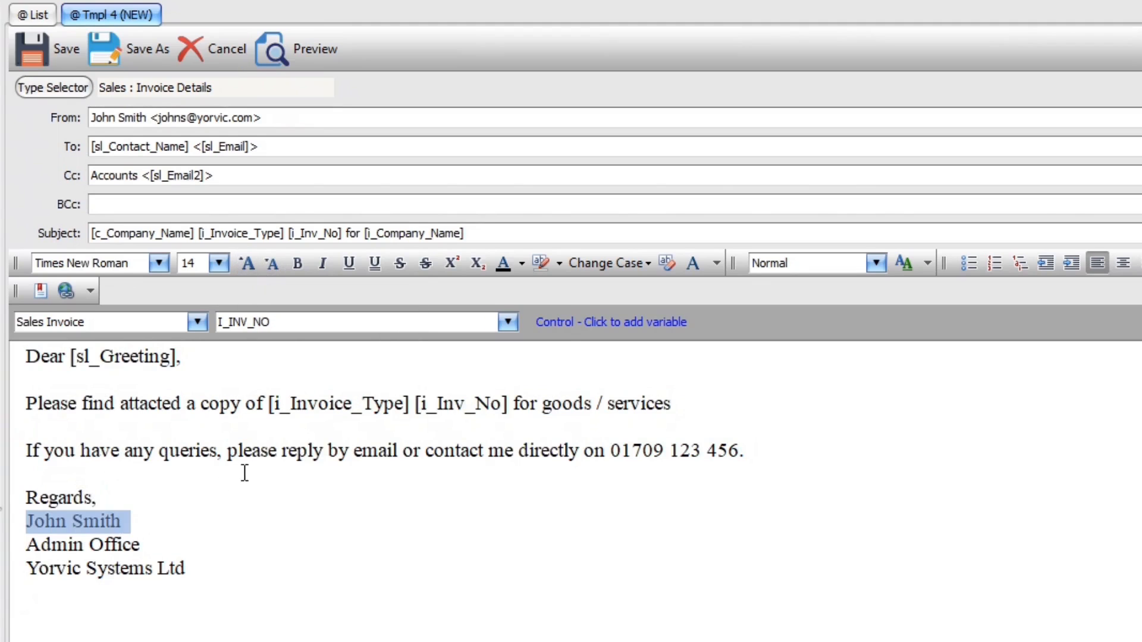
{"action": "left_click", "coordinate": [297, 264]}
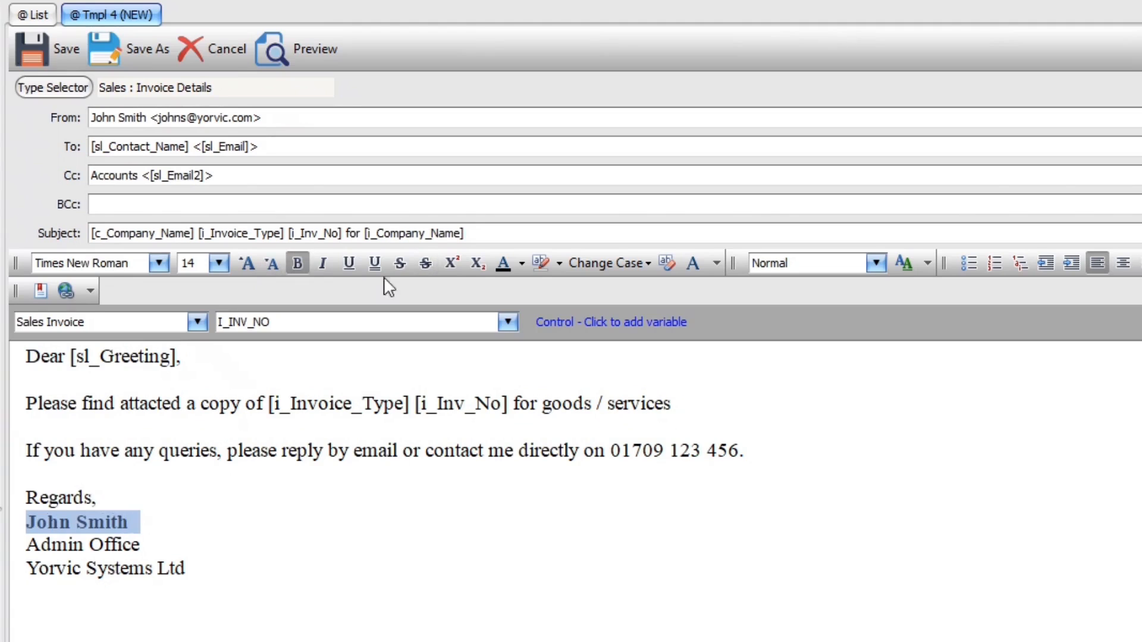
{"action": "left_click", "coordinate": [522, 264]}
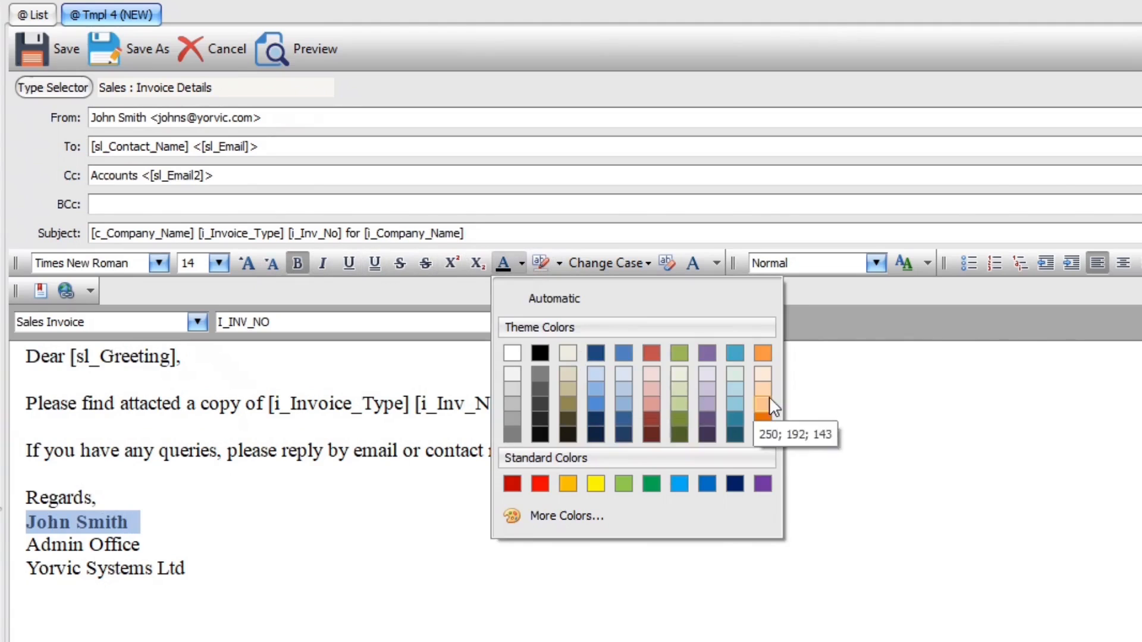
{"action": "left_click", "coordinate": [768, 416]}
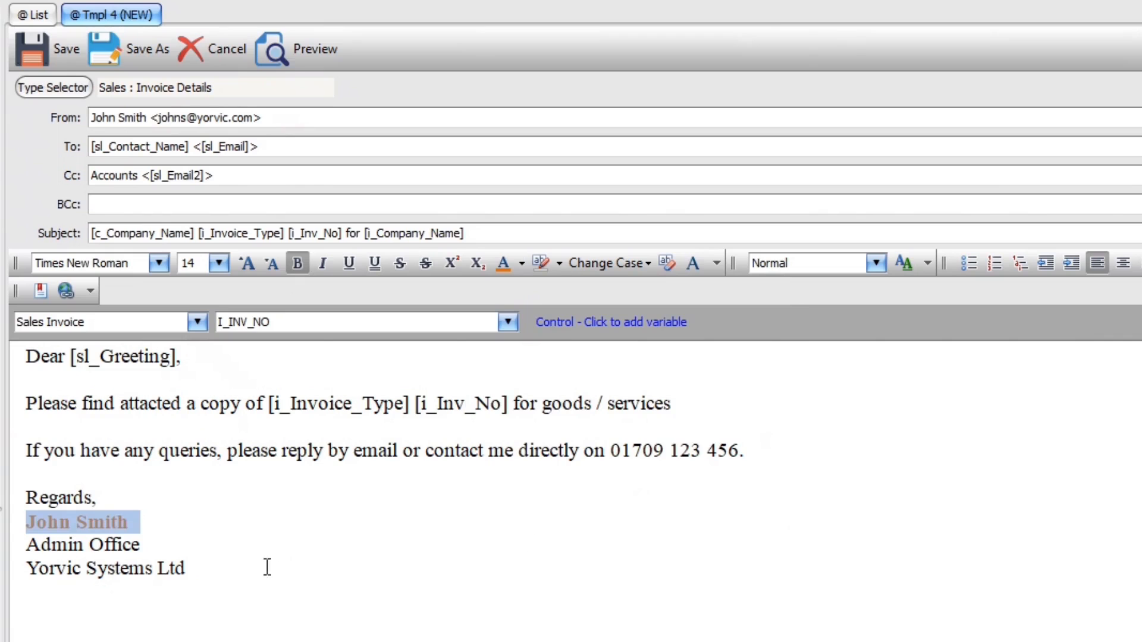
{"action": "left_click", "coordinate": [242, 571]}
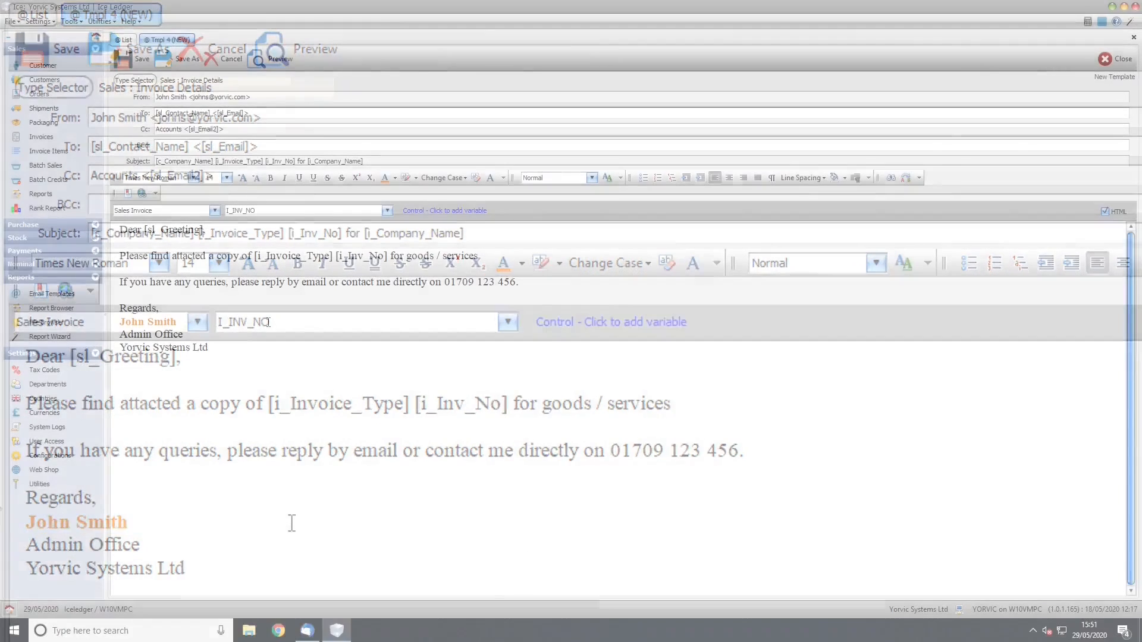
Save Tmpl 4 as an email template file named Invoice4
{"action": "left_click", "coordinate": [135, 59]}
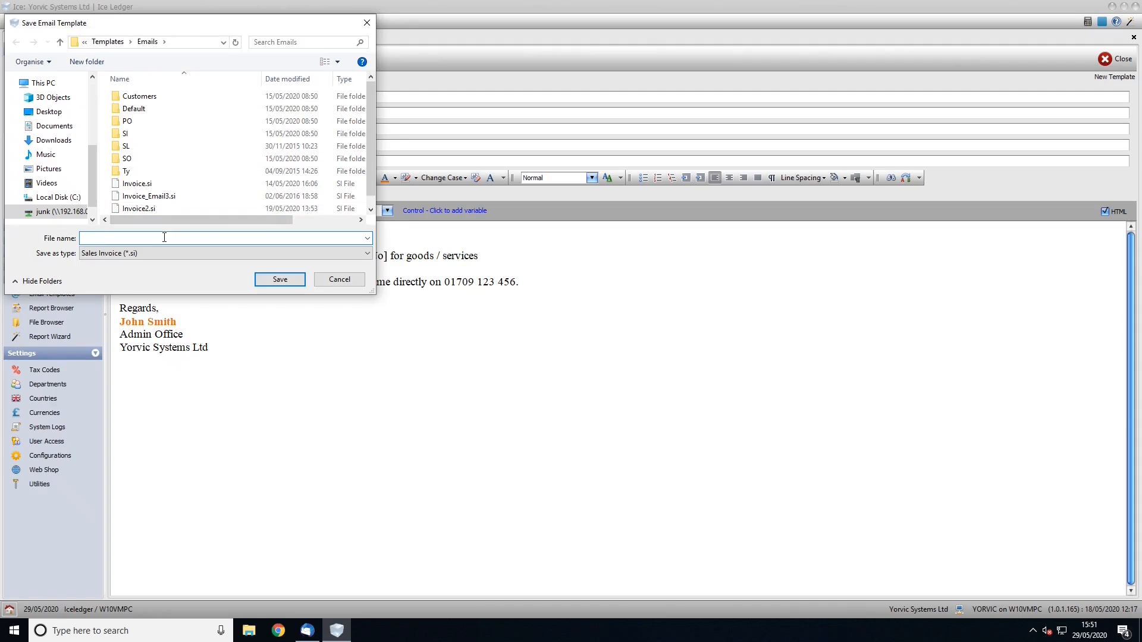
{"action": "type", "text": "Invoice"}
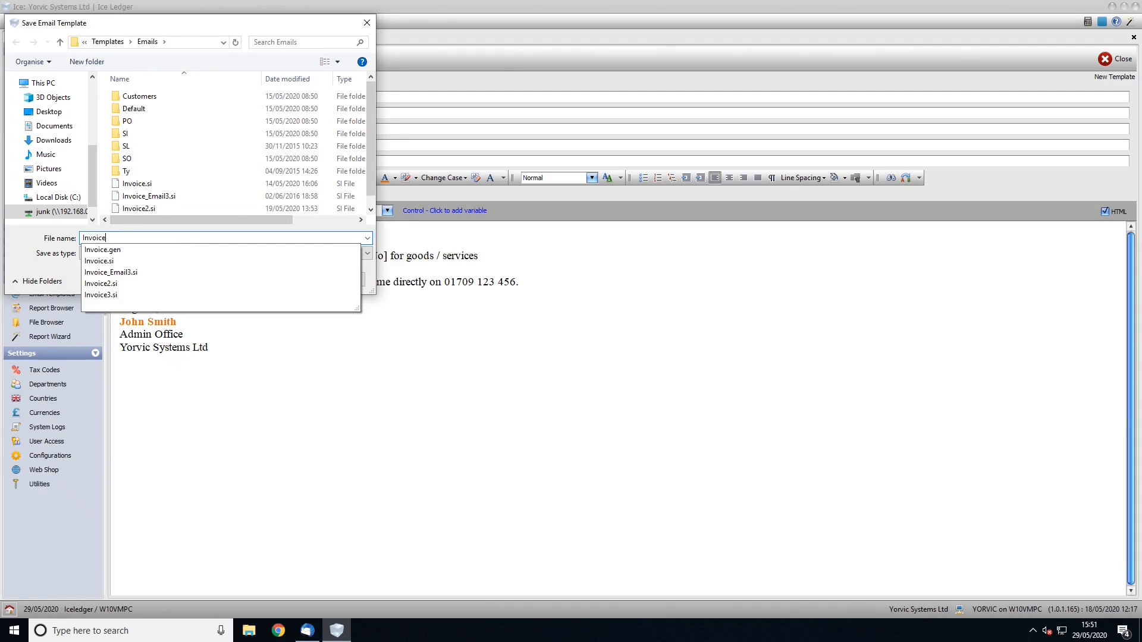
{"action": "type", "text": "4"}
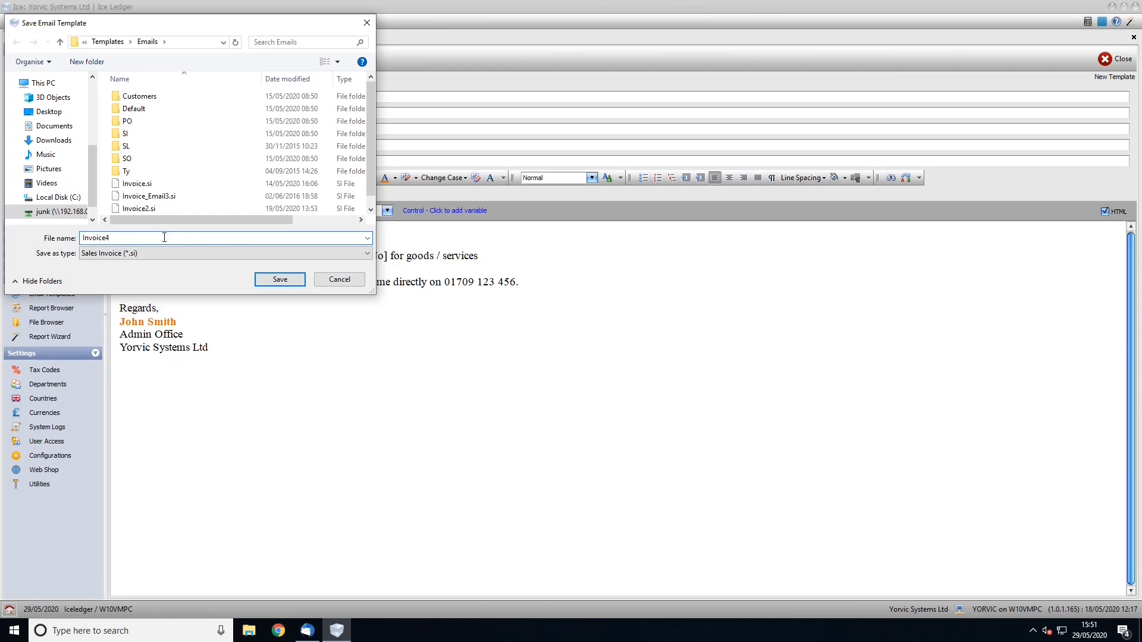
{"action": "left_click", "coordinate": [282, 280]}
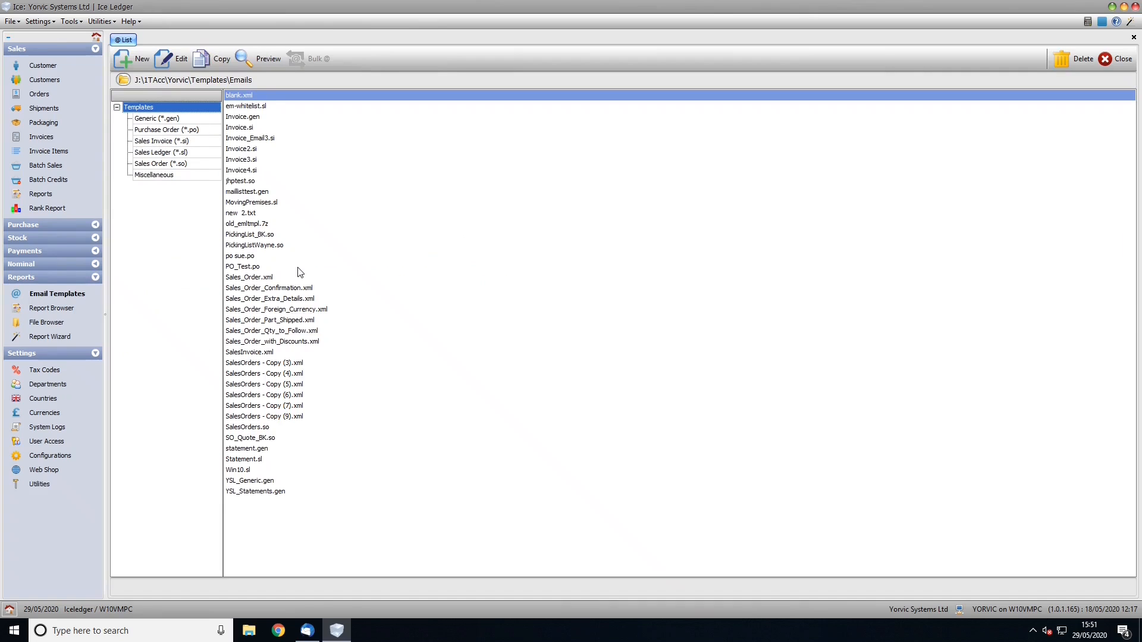
Select the Invoice4.si row in the Email Templates list
{"action": "left_click", "coordinate": [251, 172]}
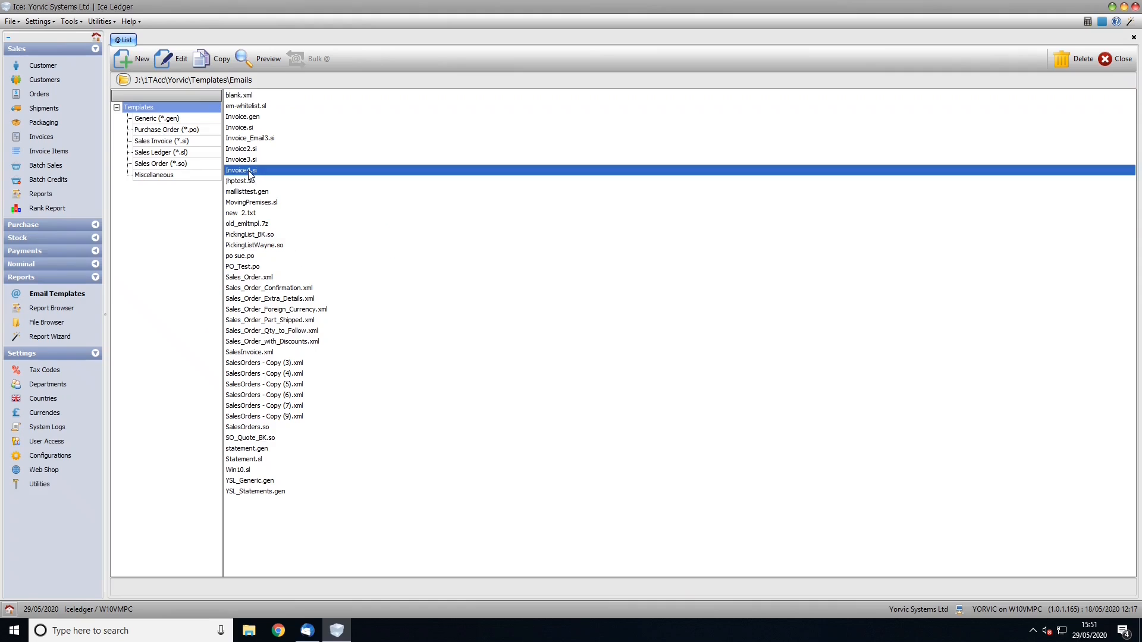
{"action": "left_click", "coordinate": [266, 63]}
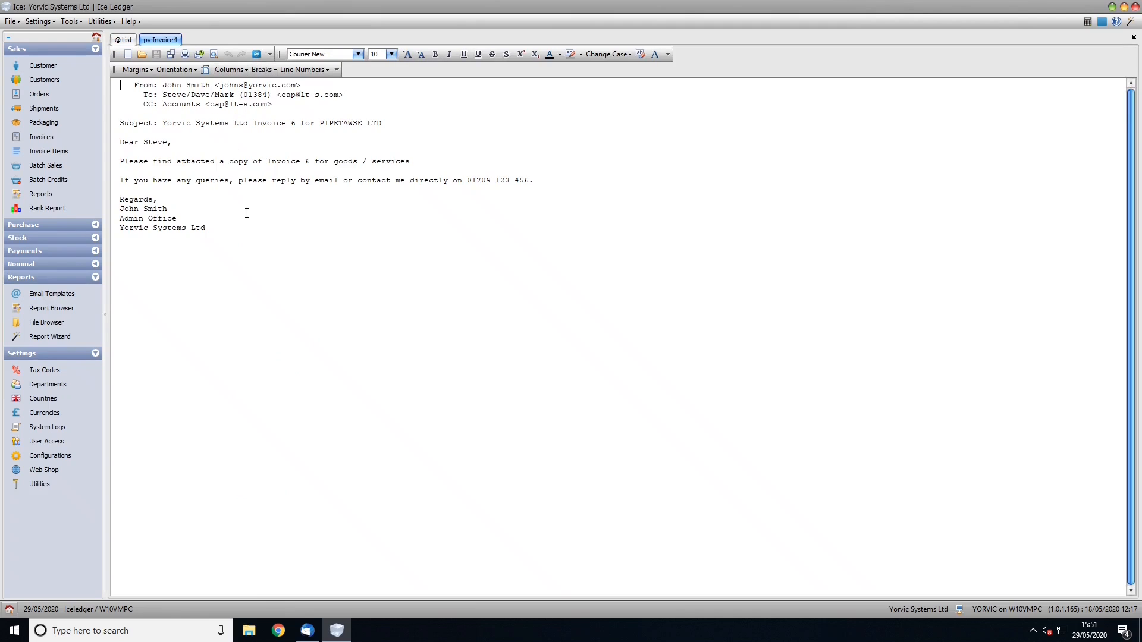
{"action": "left_click", "coordinate": [1134, 37]}
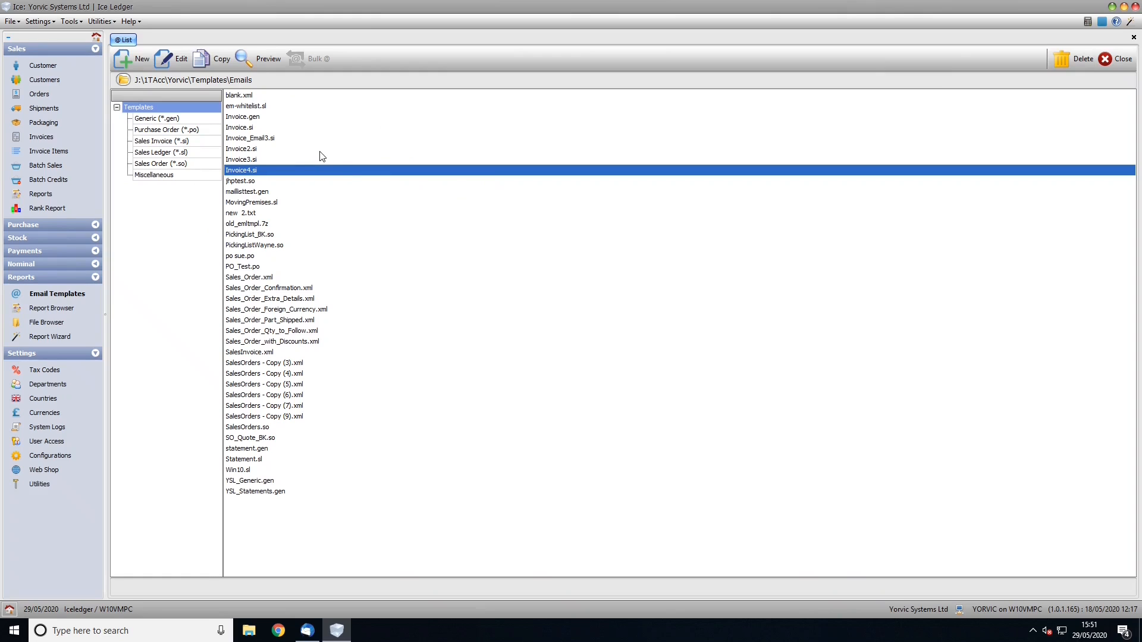
Select invoice 5 in the Invoices list and open Print with Screen output
{"action": "left_click", "coordinate": [37, 138]}
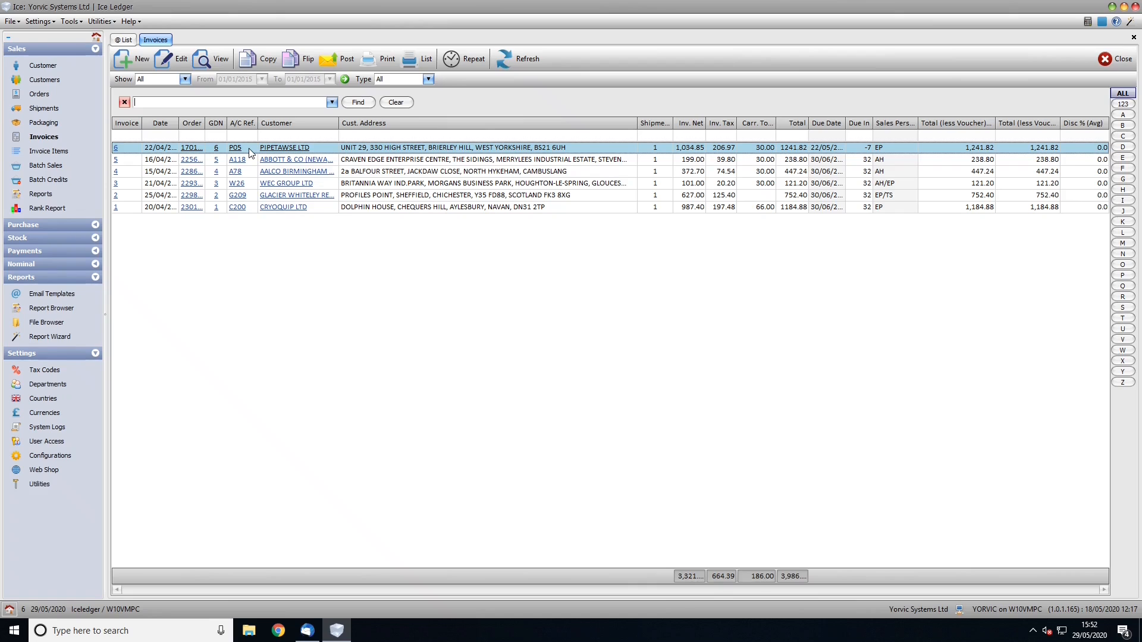
{"action": "left_click", "coordinate": [253, 161]}
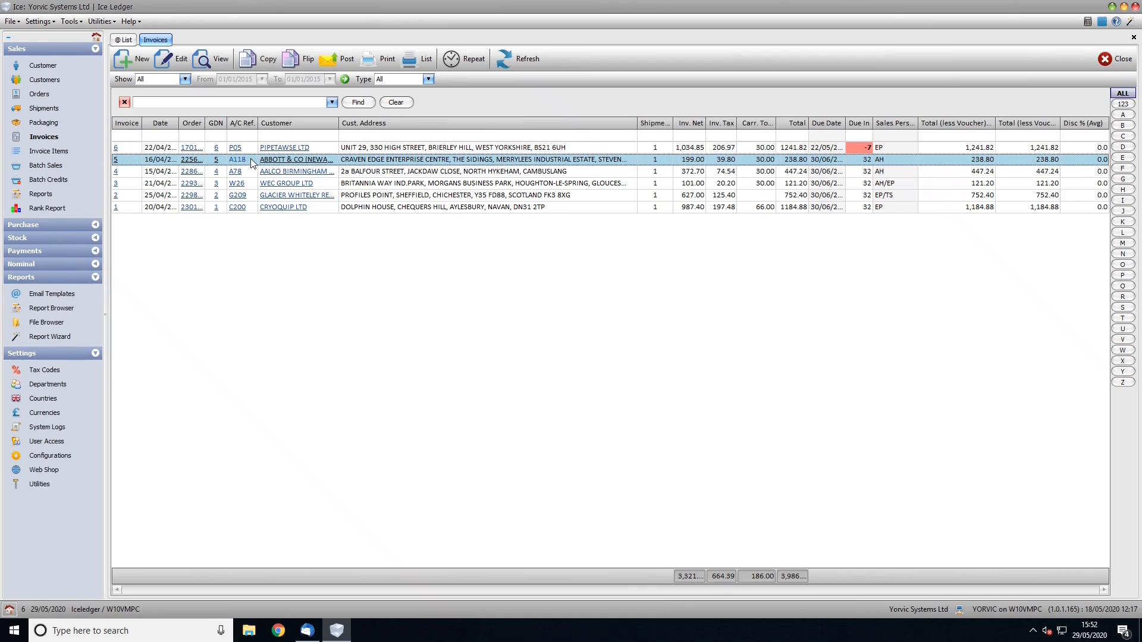
{"action": "left_click", "coordinate": [382, 62]}
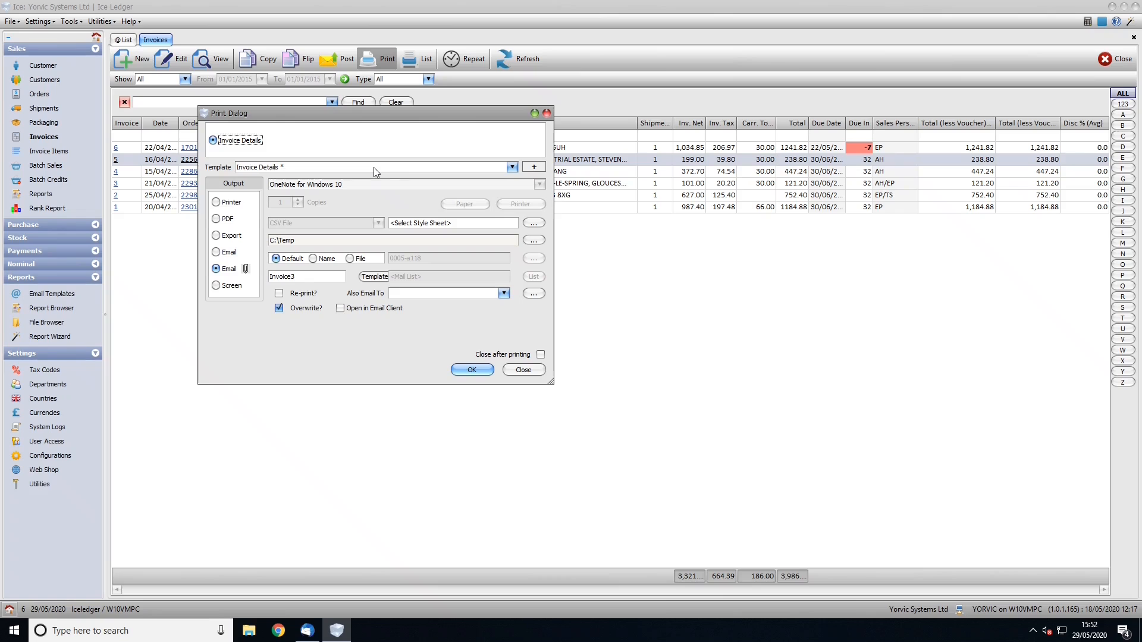
{"action": "left_click", "coordinate": [217, 286]}
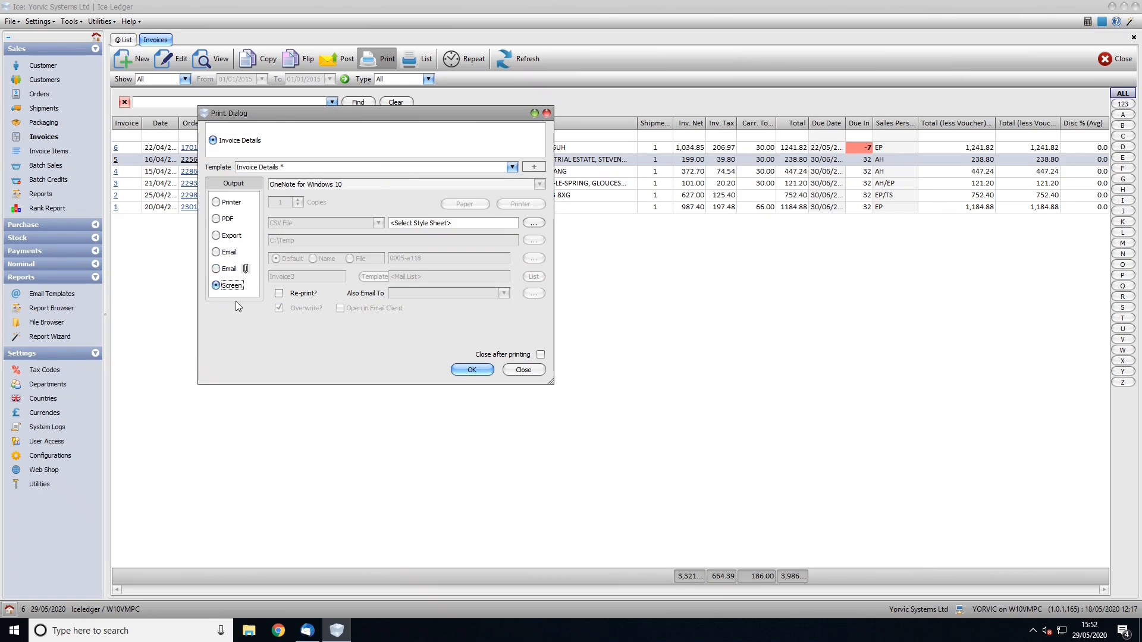
{"action": "left_click", "coordinate": [473, 370]}
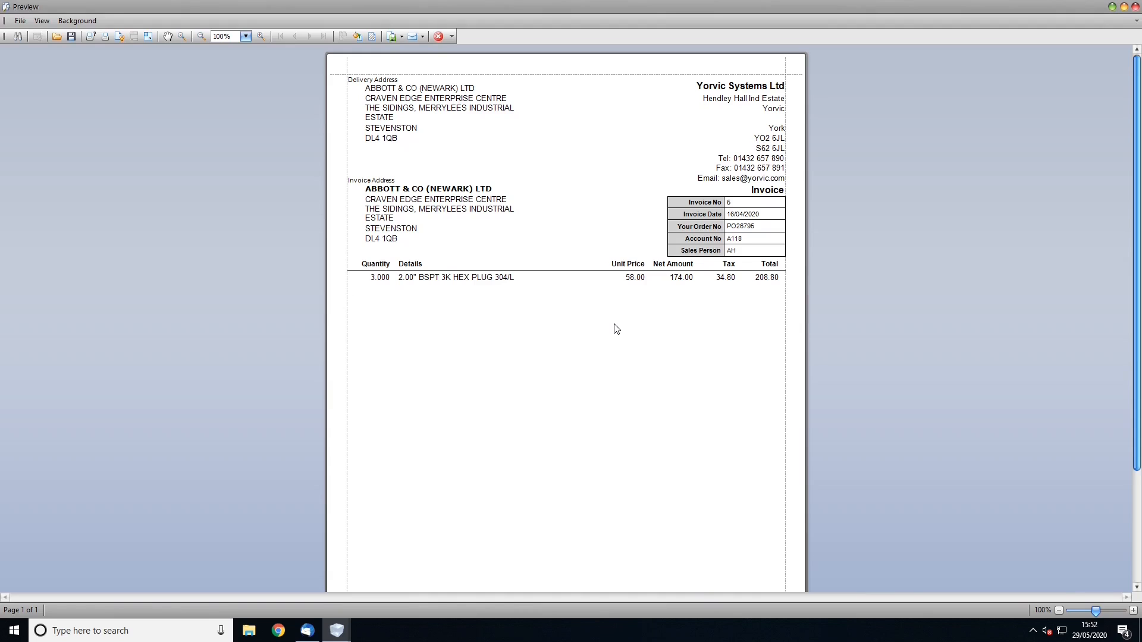
{"action": "scroll", "coordinate": [616, 329], "scroll_direction": "down", "scroll_amount": 3}
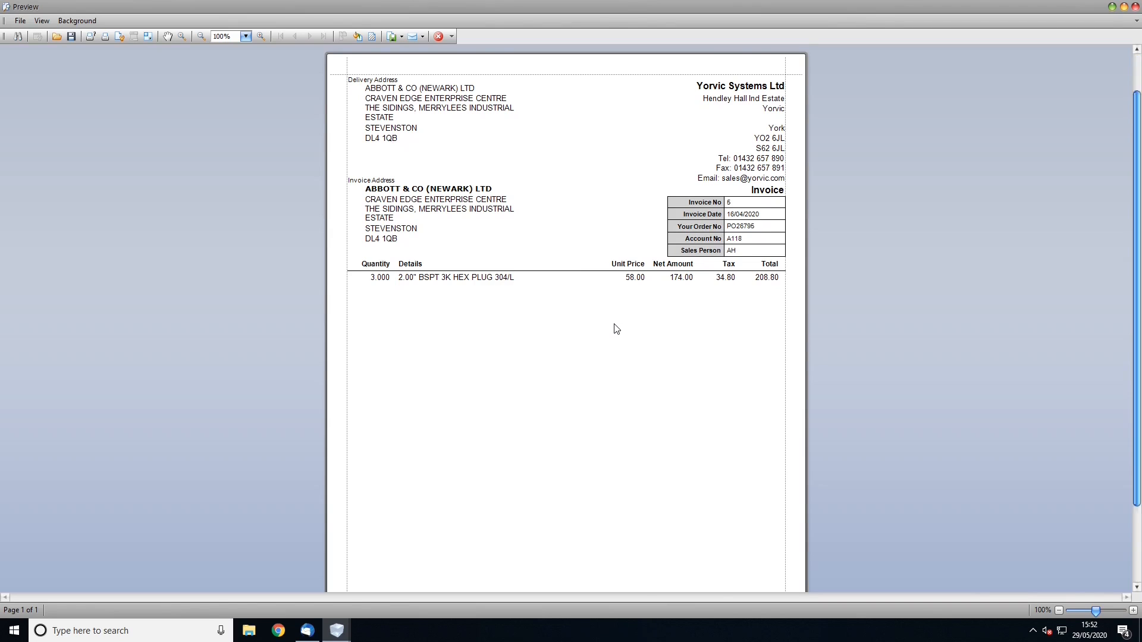
{"action": "scroll", "coordinate": [616, 329], "scroll_direction": "up", "scroll_amount": 3}
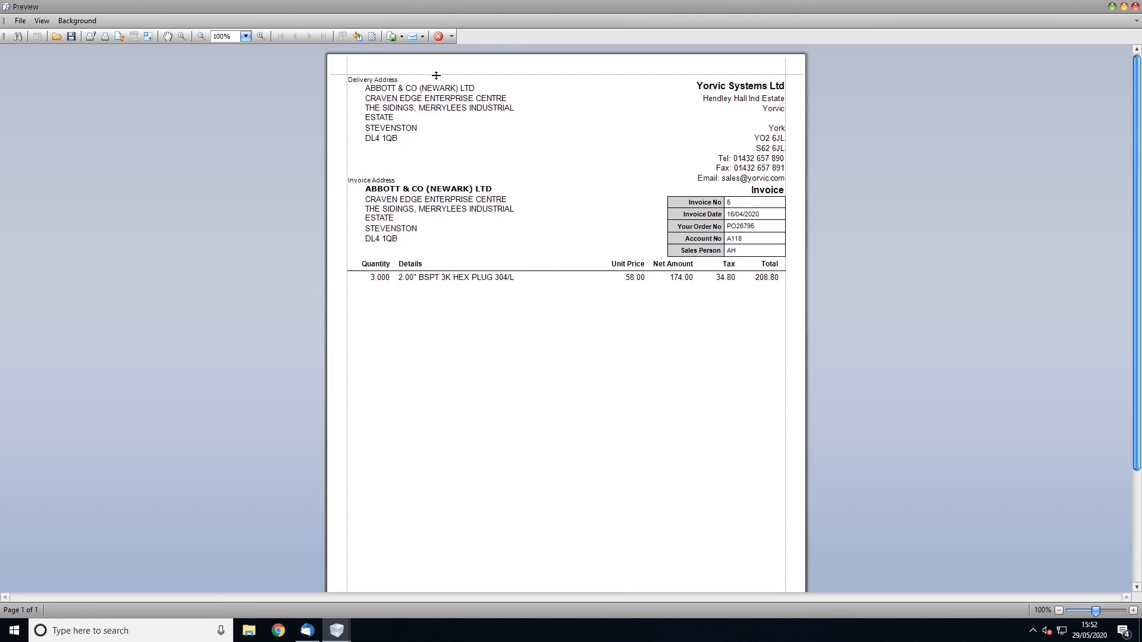
{"action": "left_click", "coordinate": [439, 37]}
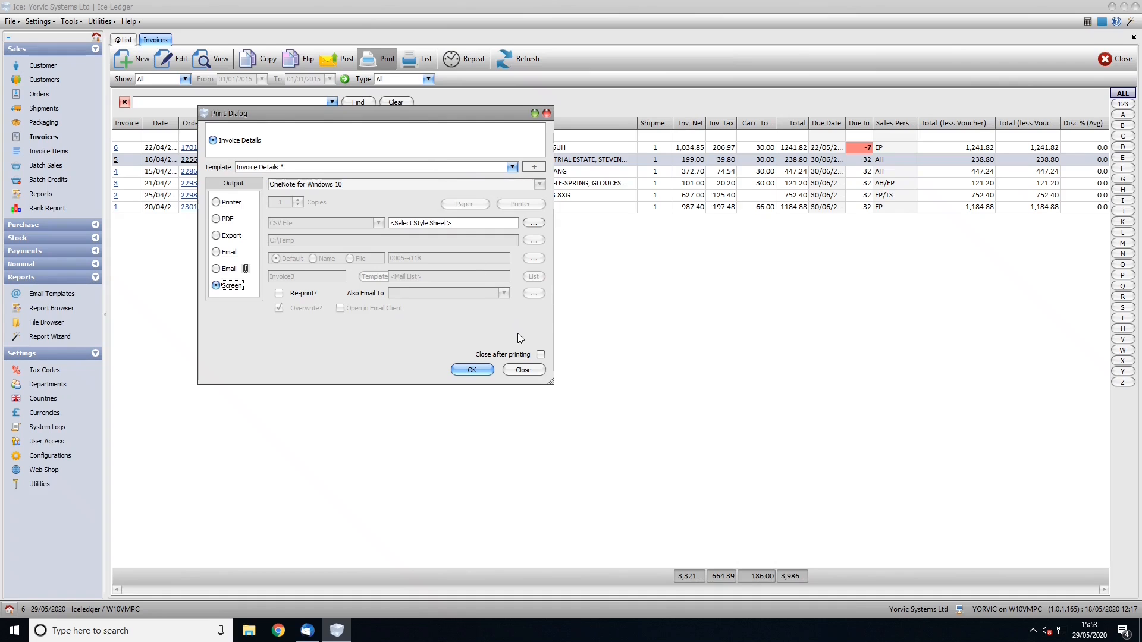
Close the Print Dialog, select invoices 5 through 1, and reopen Print for them
{"action": "left_click", "coordinate": [525, 371]}
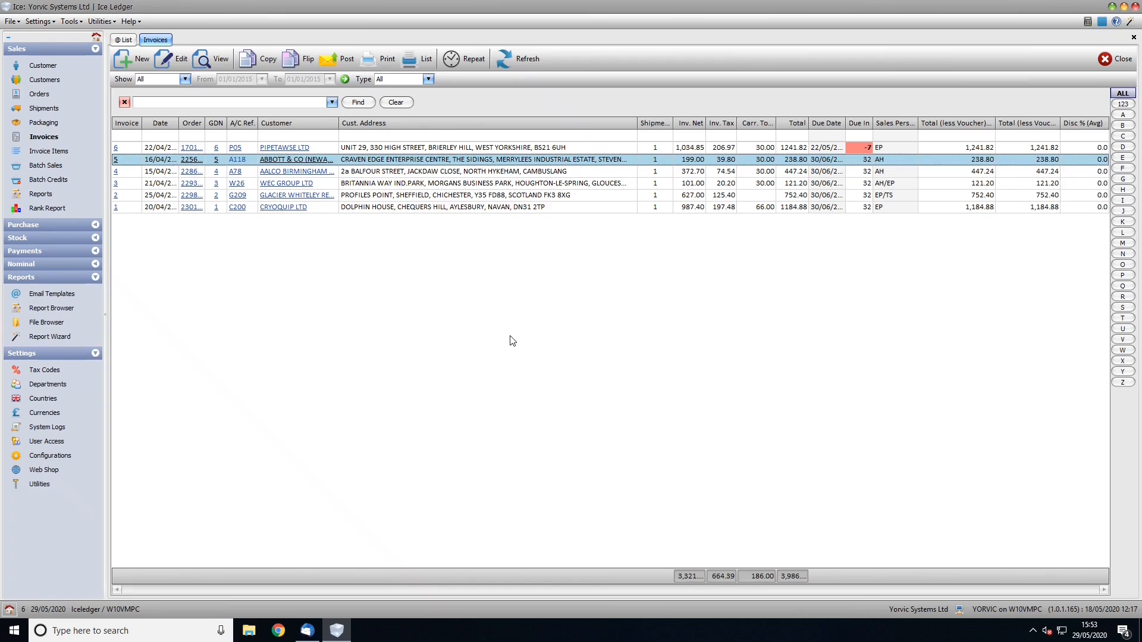
{"action": "left_click", "coordinate": [439, 208], "text": "shift"}
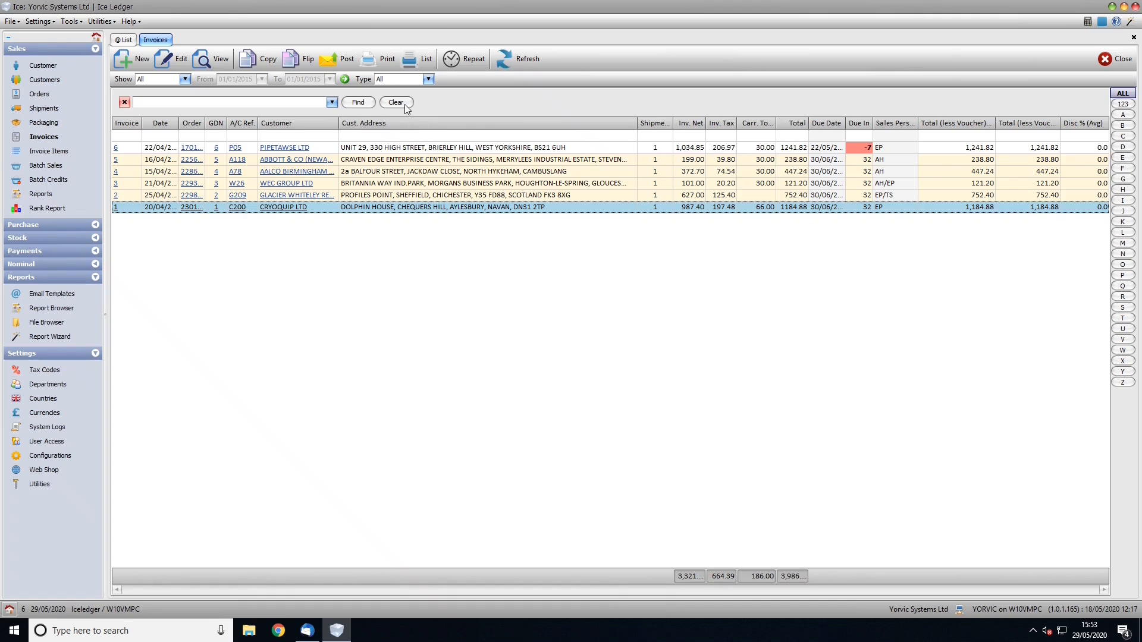
{"action": "left_click", "coordinate": [383, 61]}
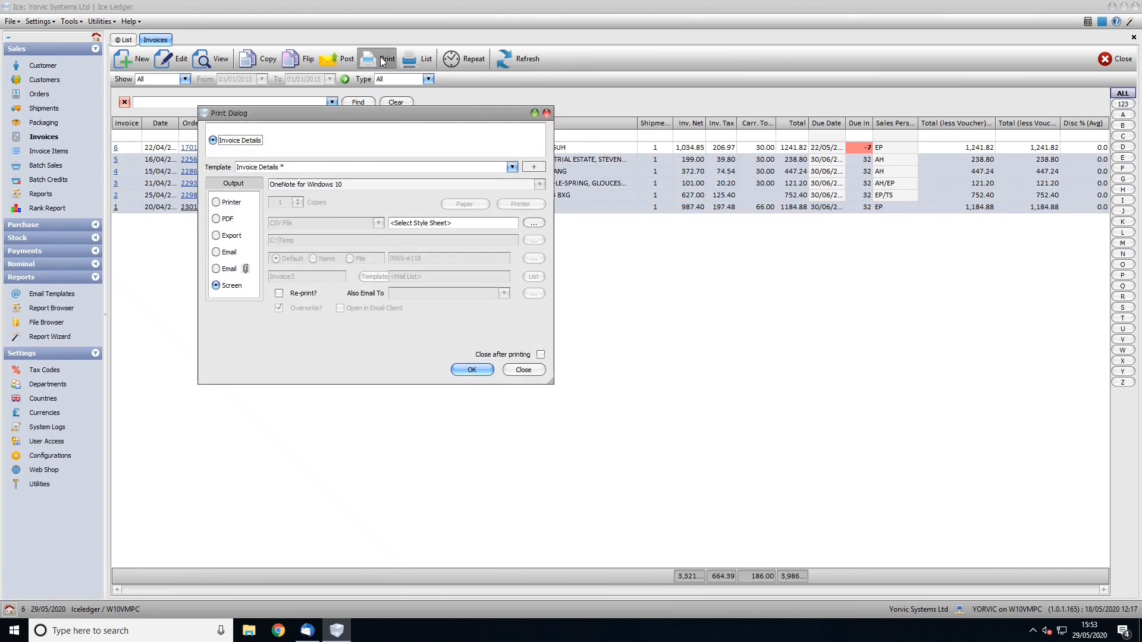
Switch output to Email (attachment), choose the Invoice4 template, and send the invoices
{"action": "left_click", "coordinate": [216, 268]}
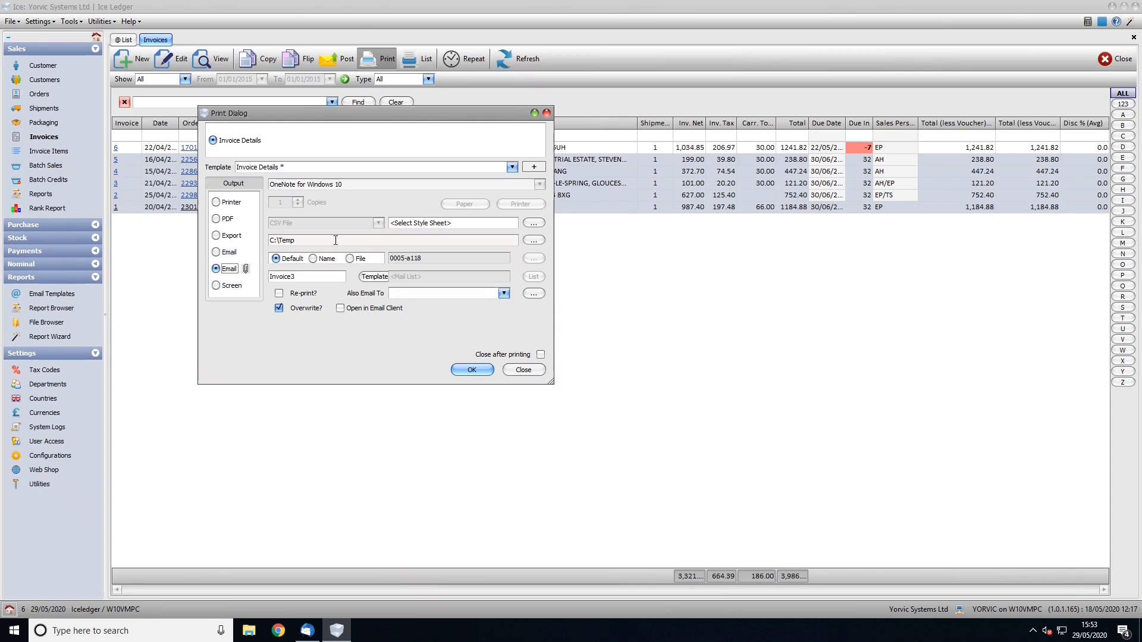
{"action": "left_click", "coordinate": [373, 277]}
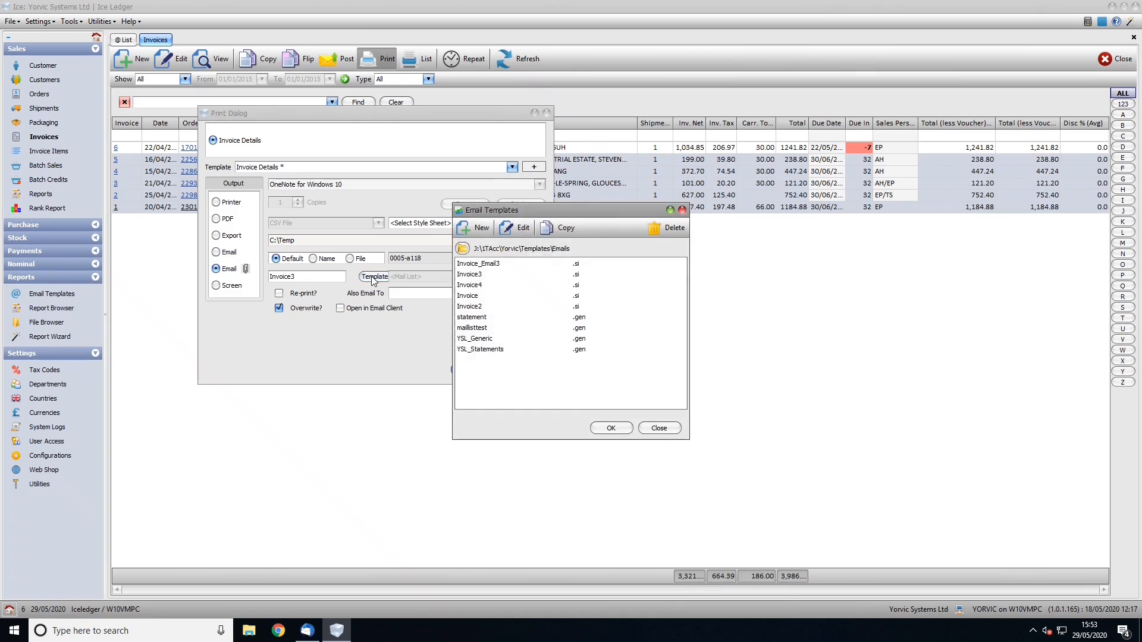
{"action": "left_click", "coordinate": [474, 287]}
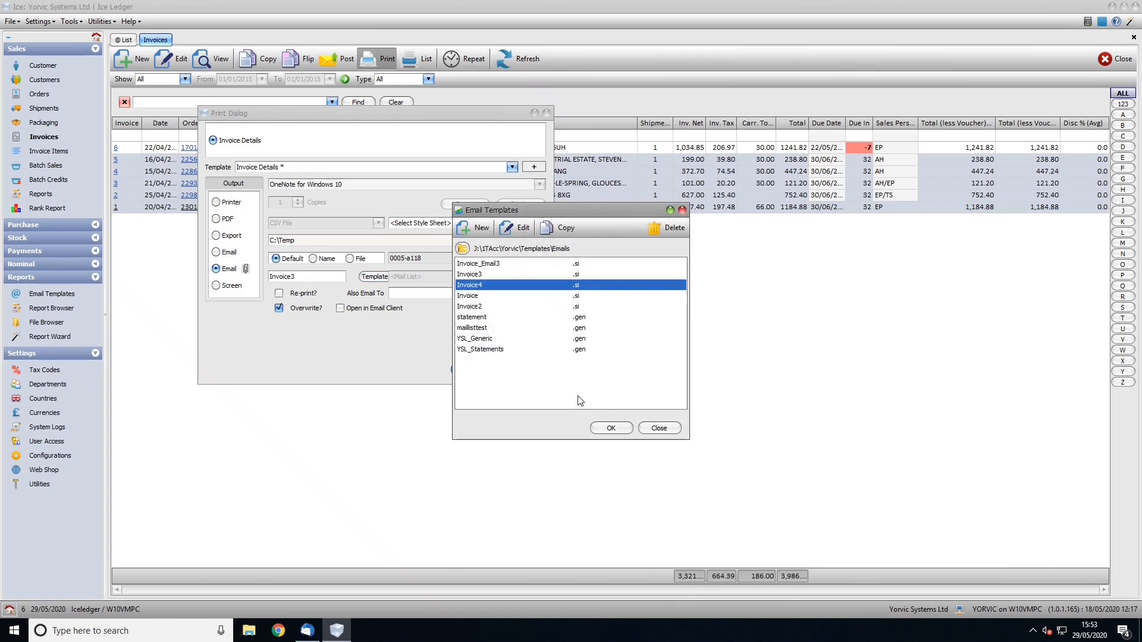
{"action": "left_click", "coordinate": [611, 428]}
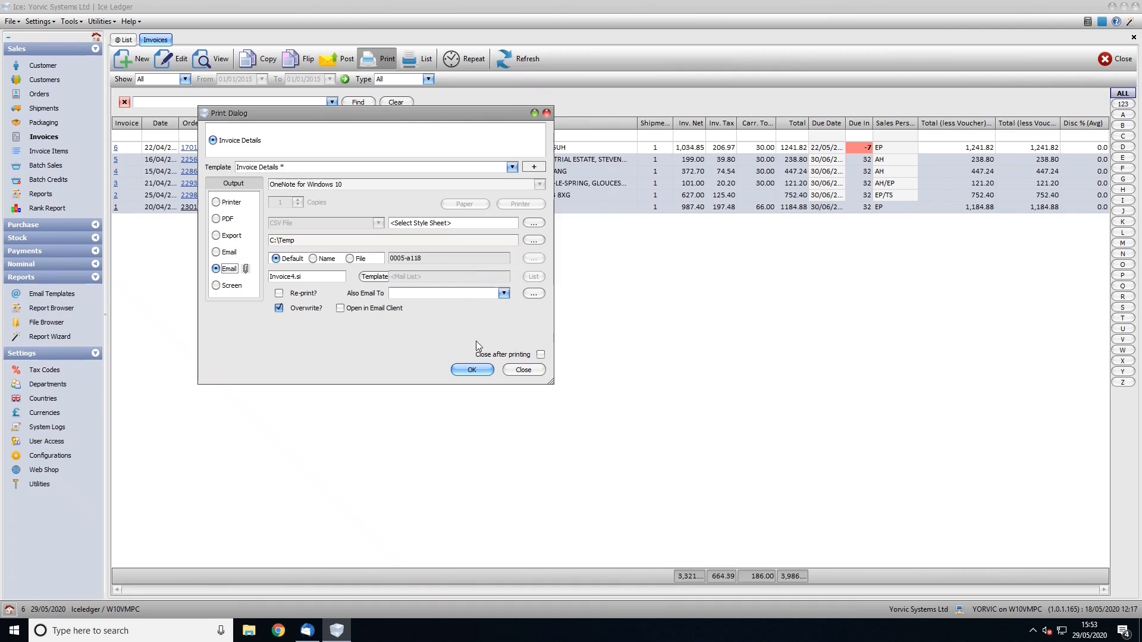
{"action": "left_click", "coordinate": [473, 369]}
{"action": "left_click", "coordinate": [471, 370]}
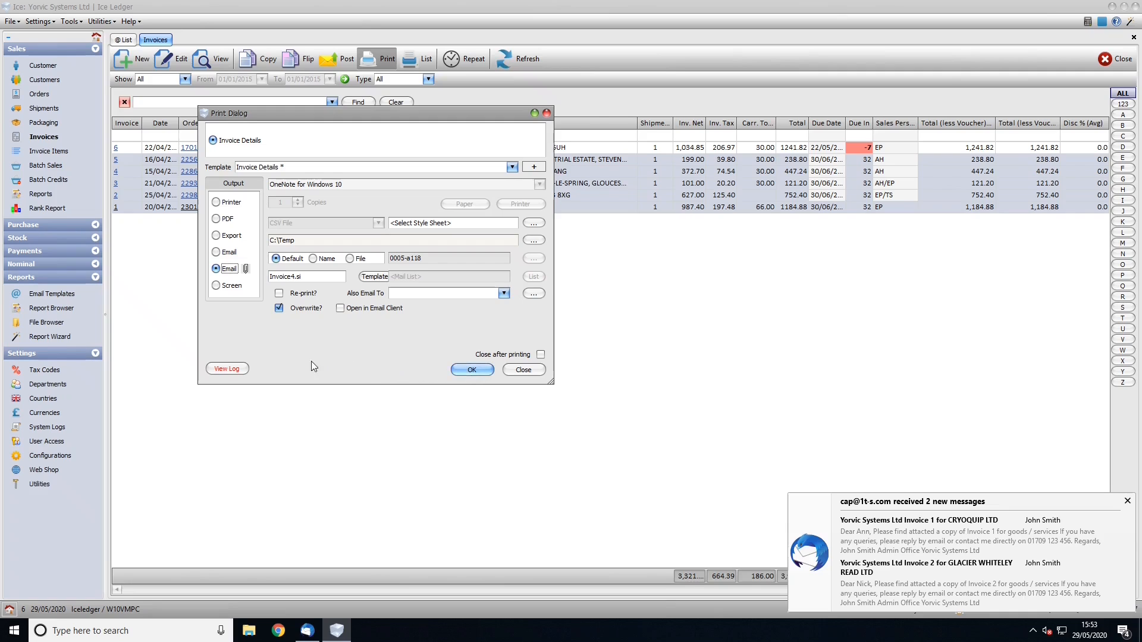
Review the Print Errors log listing the five invoice recipients' addresses, then close it
{"action": "left_click", "coordinate": [224, 369]}
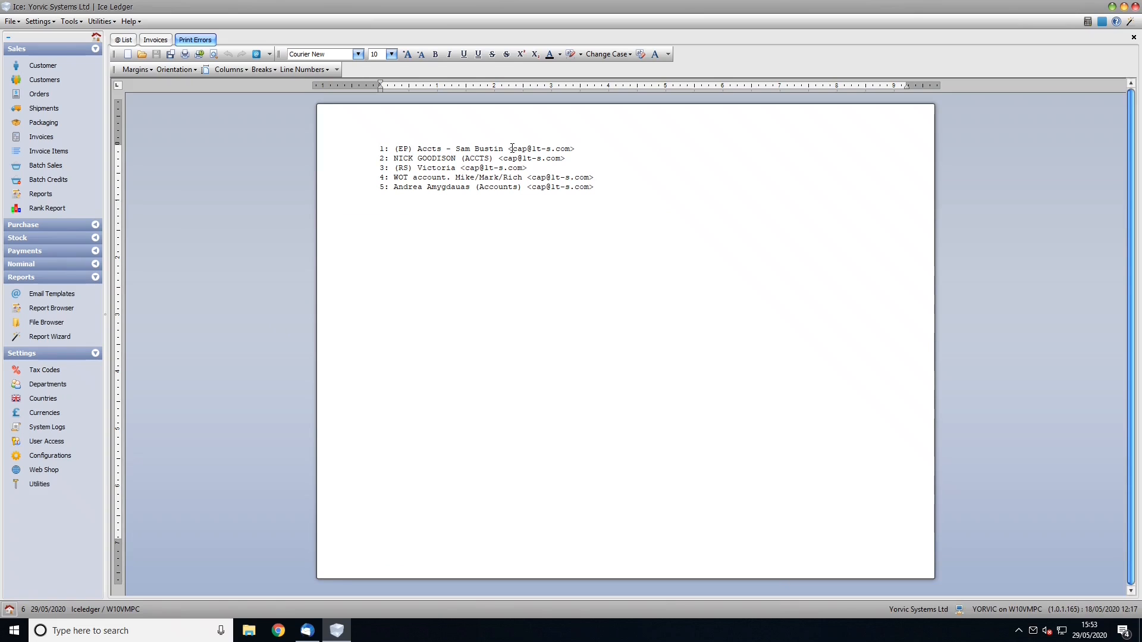
{"action": "left_click_drag", "start_coordinate": [512, 148], "coordinate": [569, 150]}
{"action": "left_click", "coordinate": [572, 159]}
{"action": "left_click", "coordinate": [1133, 38]}
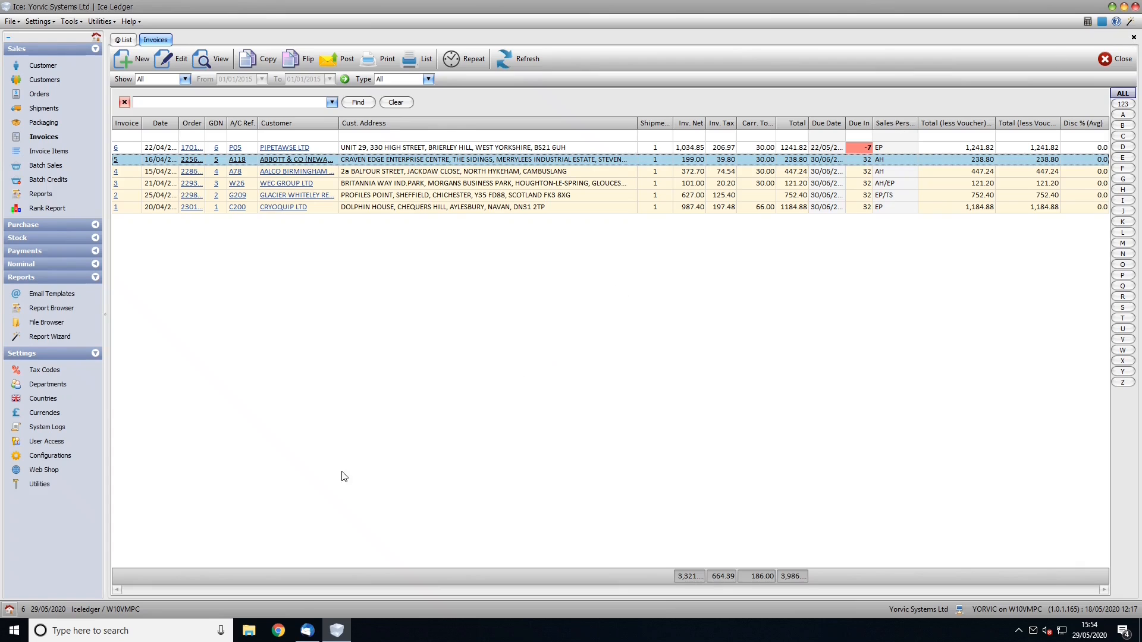
In Thunderbird, read the Invoice 5 to Invoice 2 emails and select the 0002-g209.pdf attachment
{"action": "left_click", "coordinate": [307, 633]}
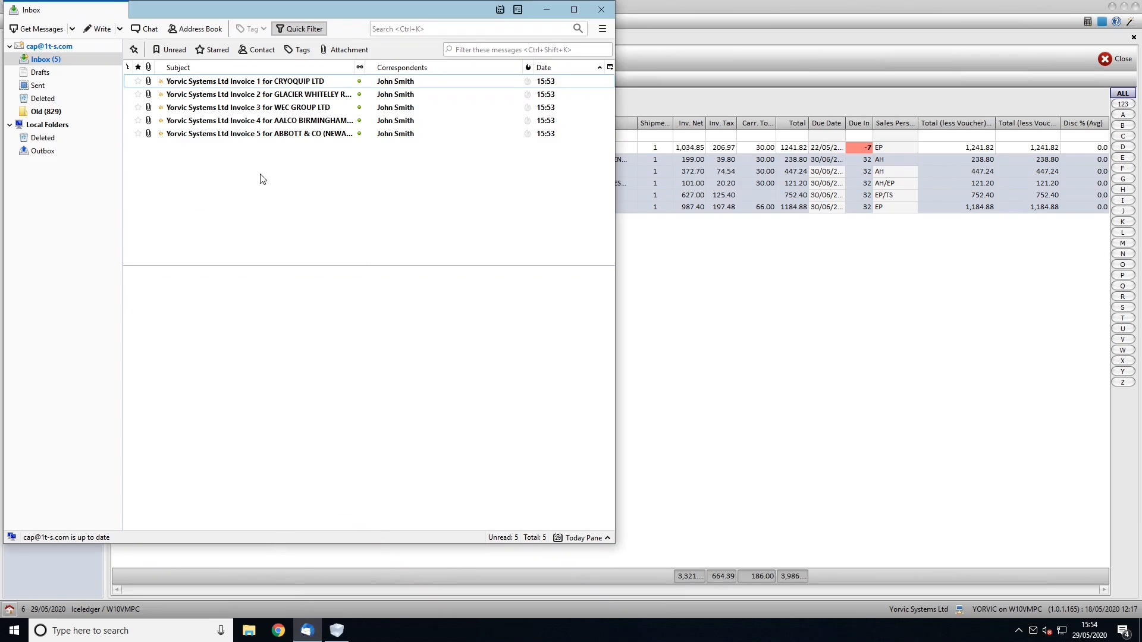
{"action": "left_click", "coordinate": [247, 135]}
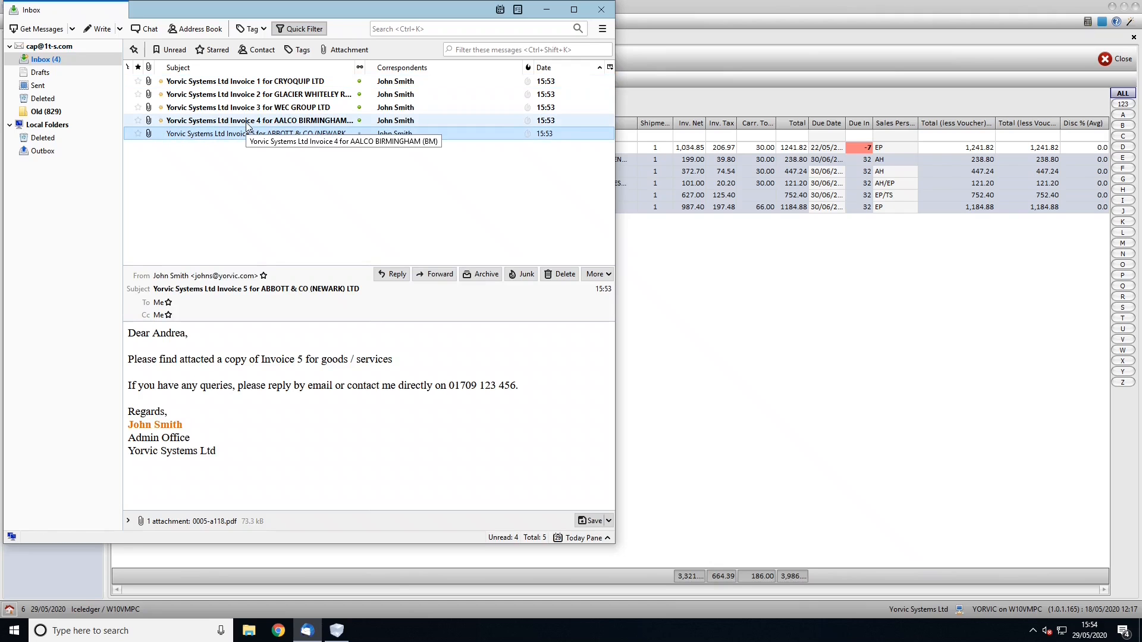
{"action": "left_click", "coordinate": [248, 121]}
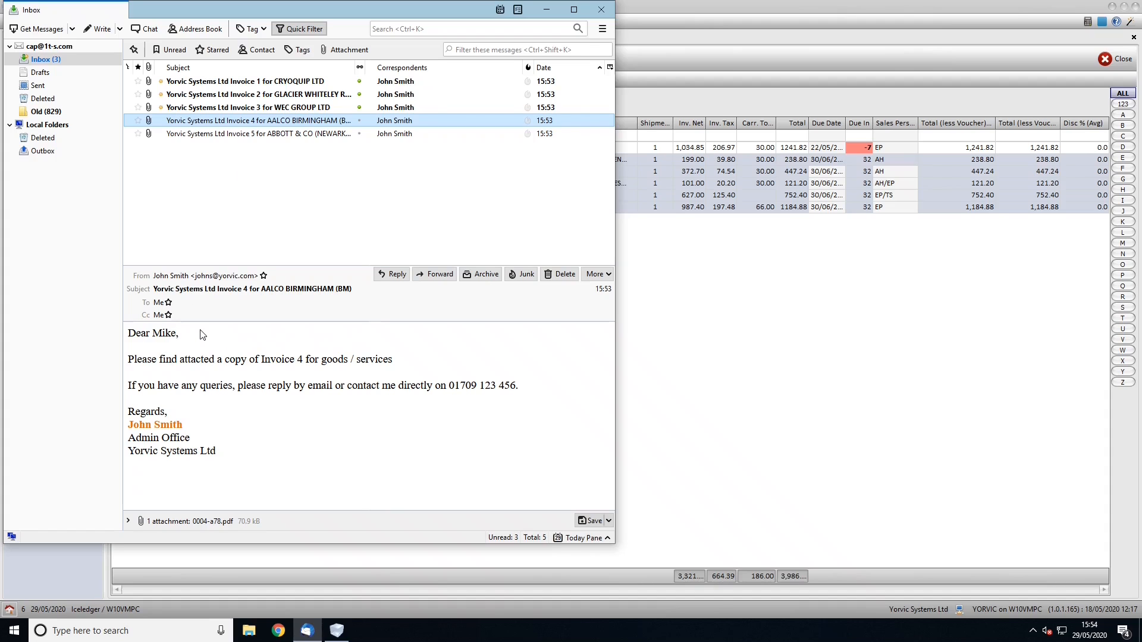
{"action": "left_click", "coordinate": [249, 109]}
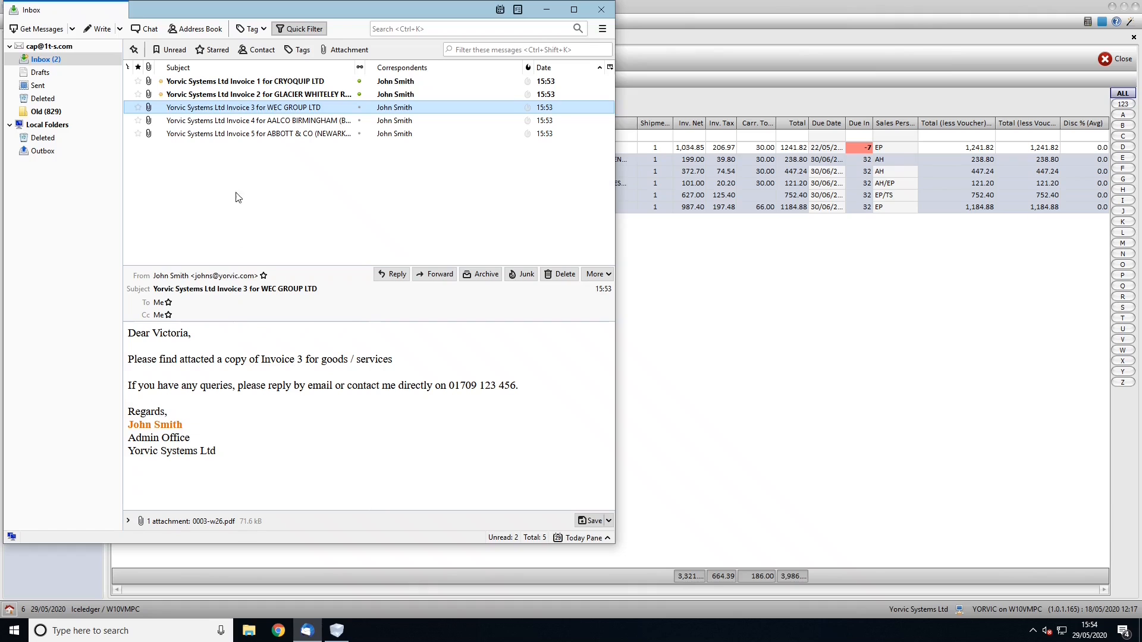
{"action": "left_click", "coordinate": [227, 96]}
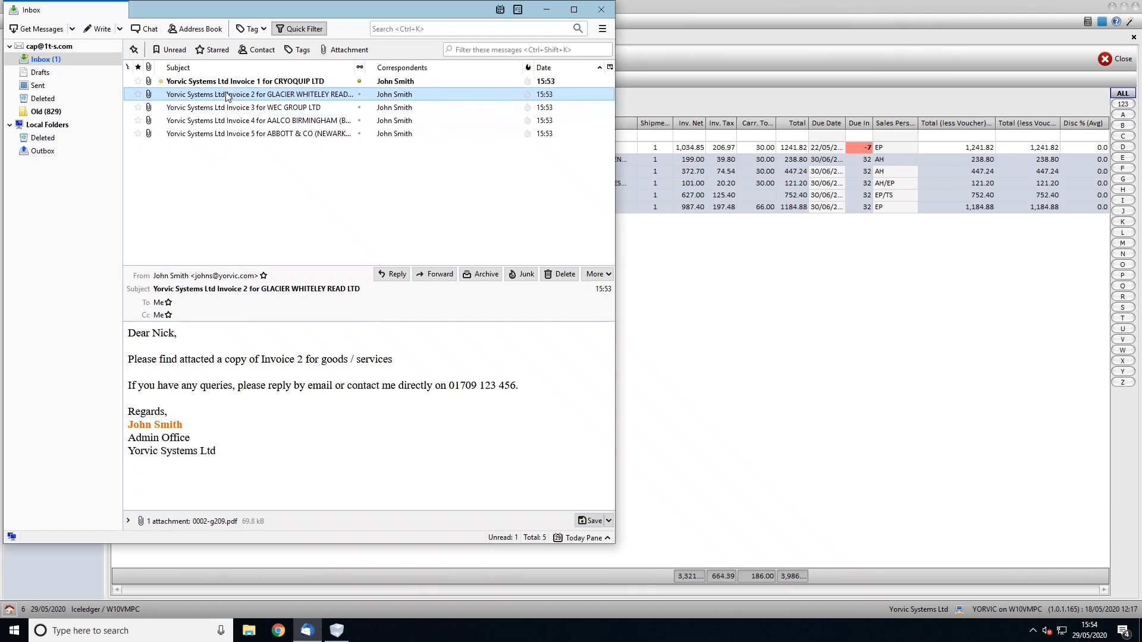
{"action": "left_click", "coordinate": [209, 521]}
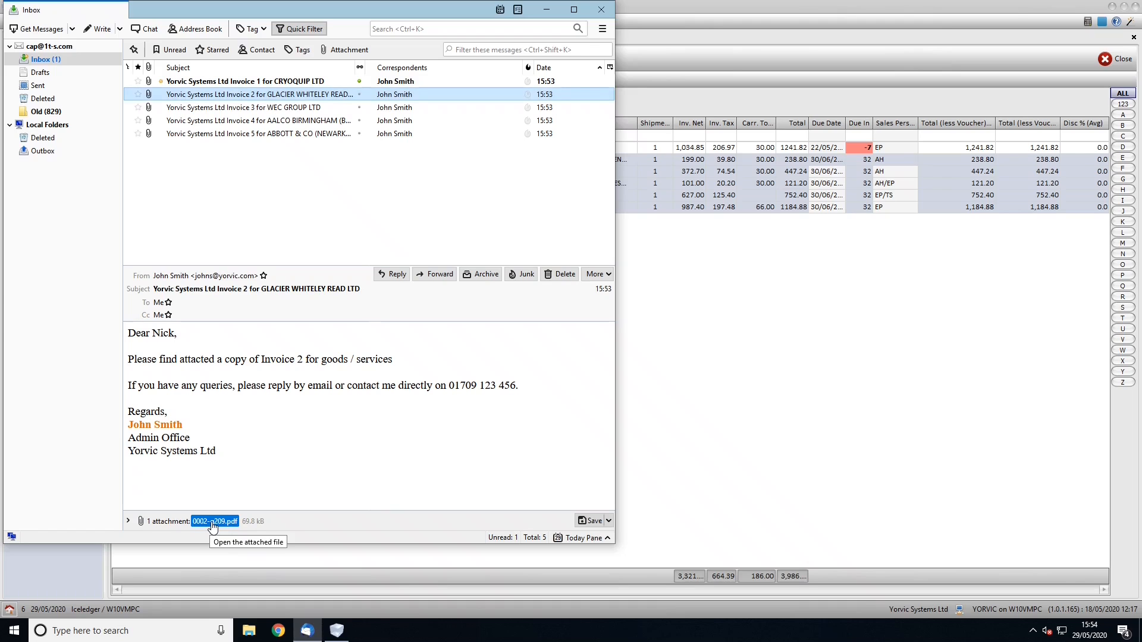
View the 0002-g209.pdf invoice attachment in Chrome, then close it
{"action": "left_click", "coordinate": [252, 495]}
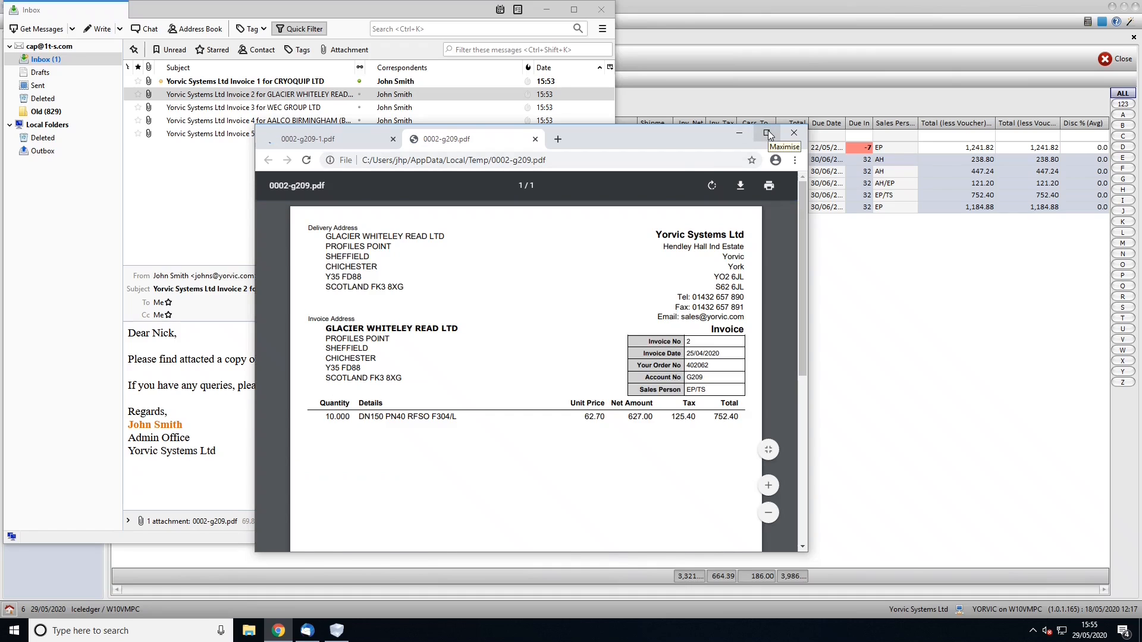
{"action": "left_click_drag", "start_coordinate": [801, 209], "coordinate": [800, 138]}
{"action": "left_click", "coordinate": [794, 133]}
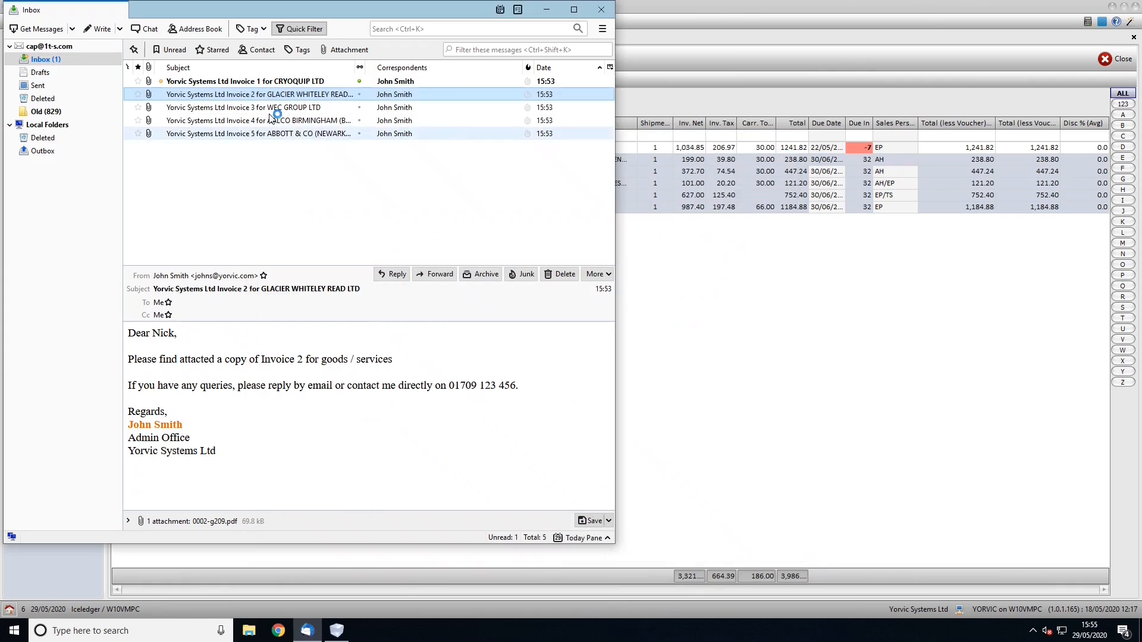
Check Invoice 4's 0004-a78.pdf attachment showing the 417.24 total, then close Chrome
{"action": "left_click", "coordinate": [237, 121]}
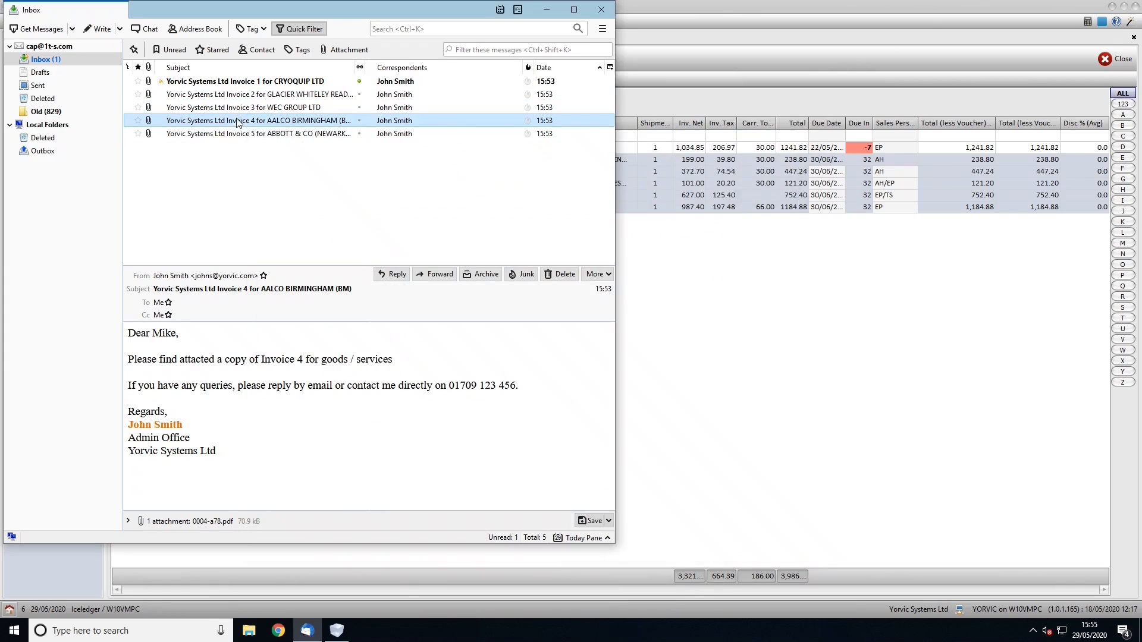
{"action": "left_click", "coordinate": [218, 522]}
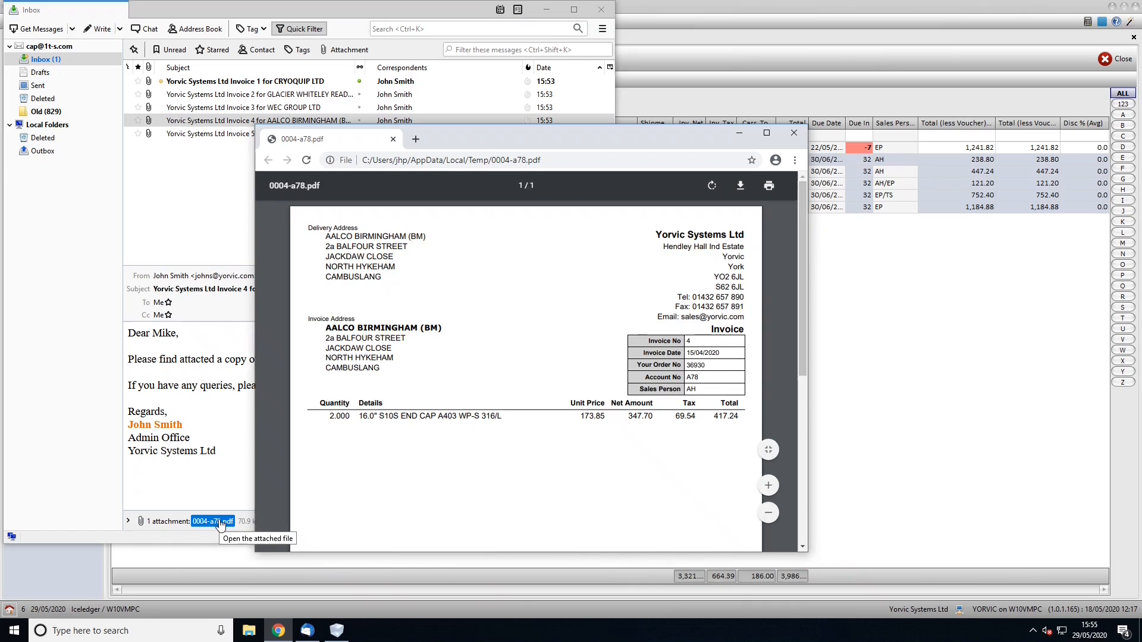
{"action": "mouse_move", "coordinate": [801, 219]}
{"action": "left_mouse_down"}
{"action": "mouse_move", "coordinate": [780, 429]}
{"action": "mouse_move", "coordinate": [797, 201]}
{"action": "left_mouse_up"}
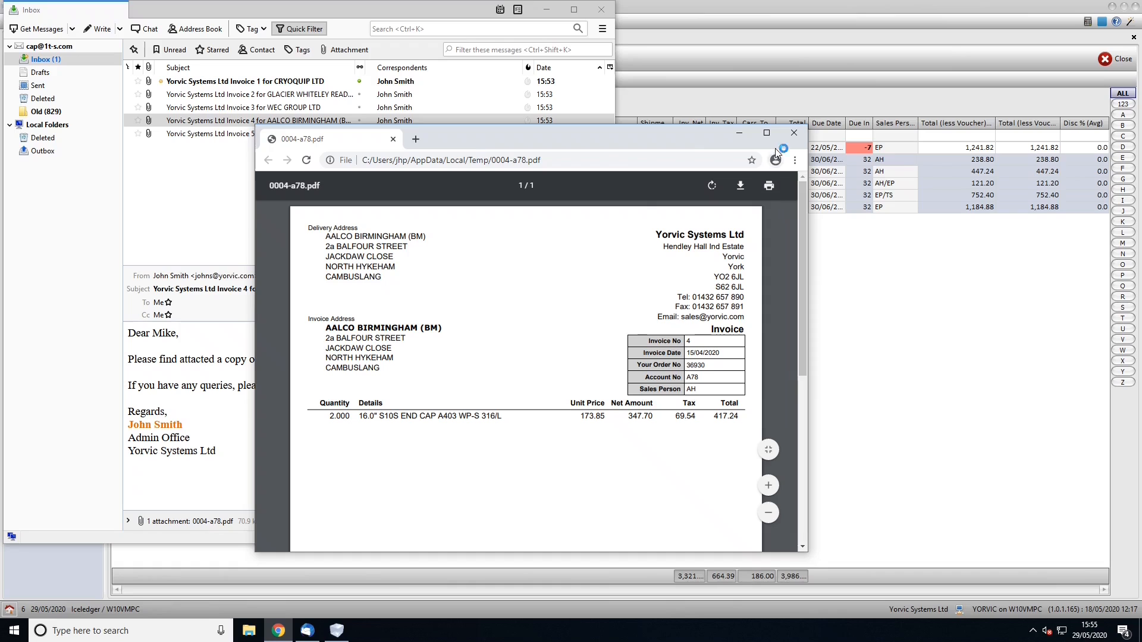
{"action": "left_click", "coordinate": [794, 133]}
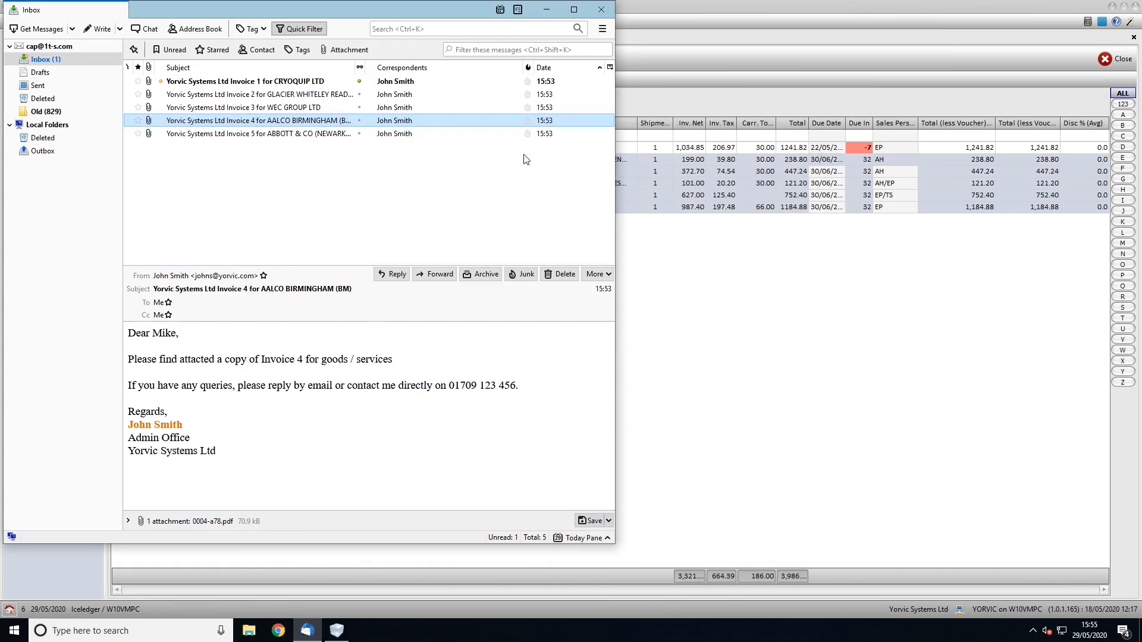
Close Thunderbird, then the Invoices tab and the Email Templates list
{"action": "left_click", "coordinate": [600, 12]}
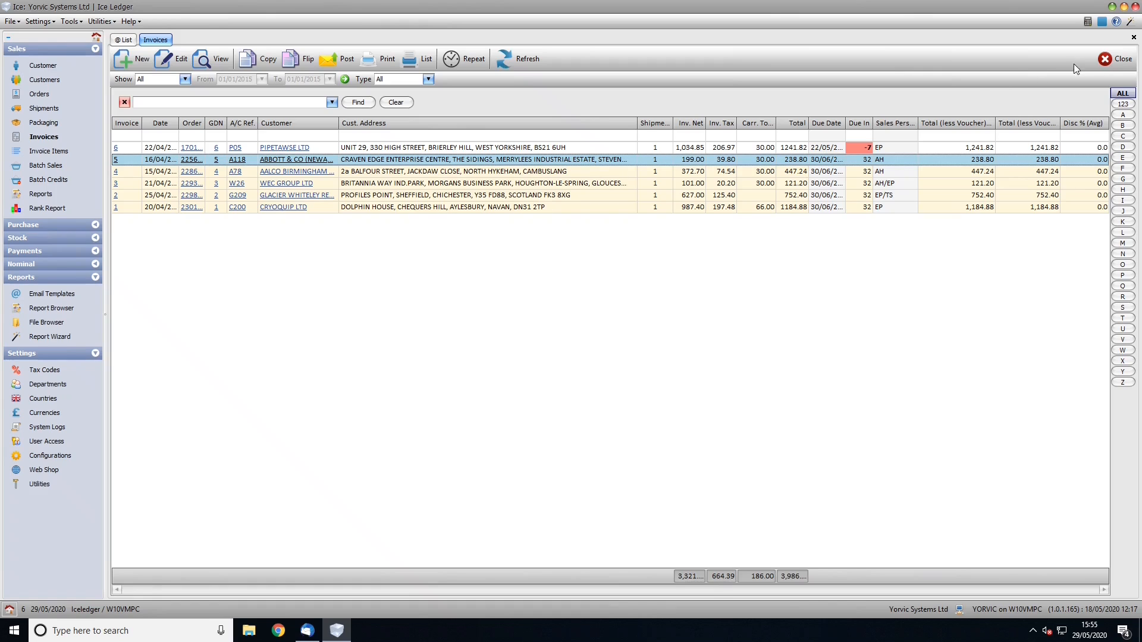
{"action": "left_click", "coordinate": [1104, 60]}
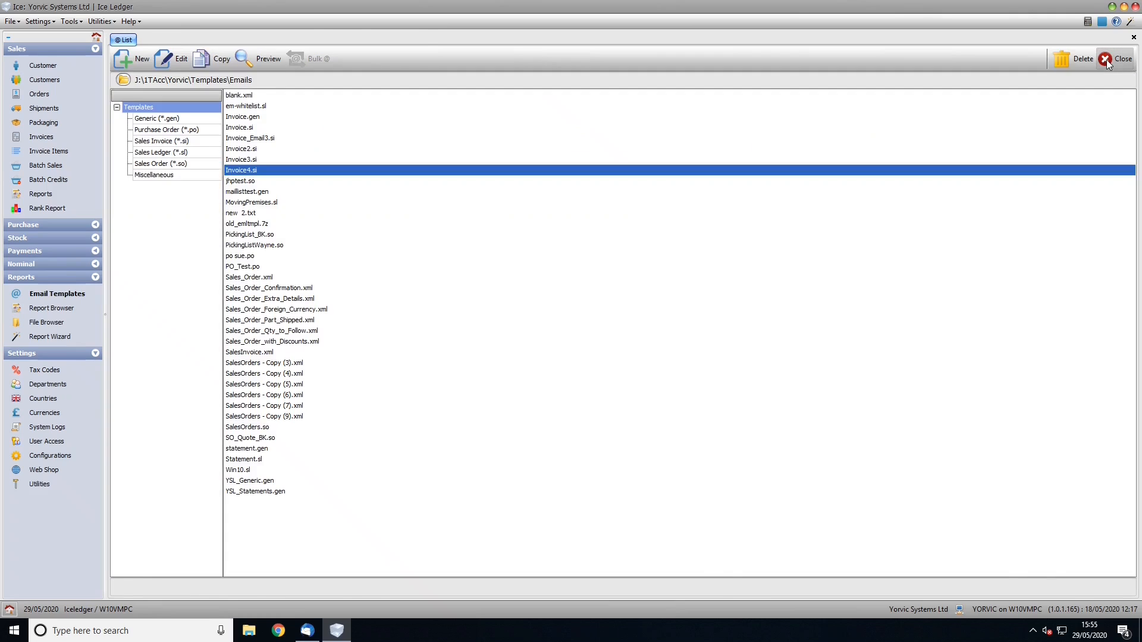
{"action": "left_click", "coordinate": [1107, 63]}
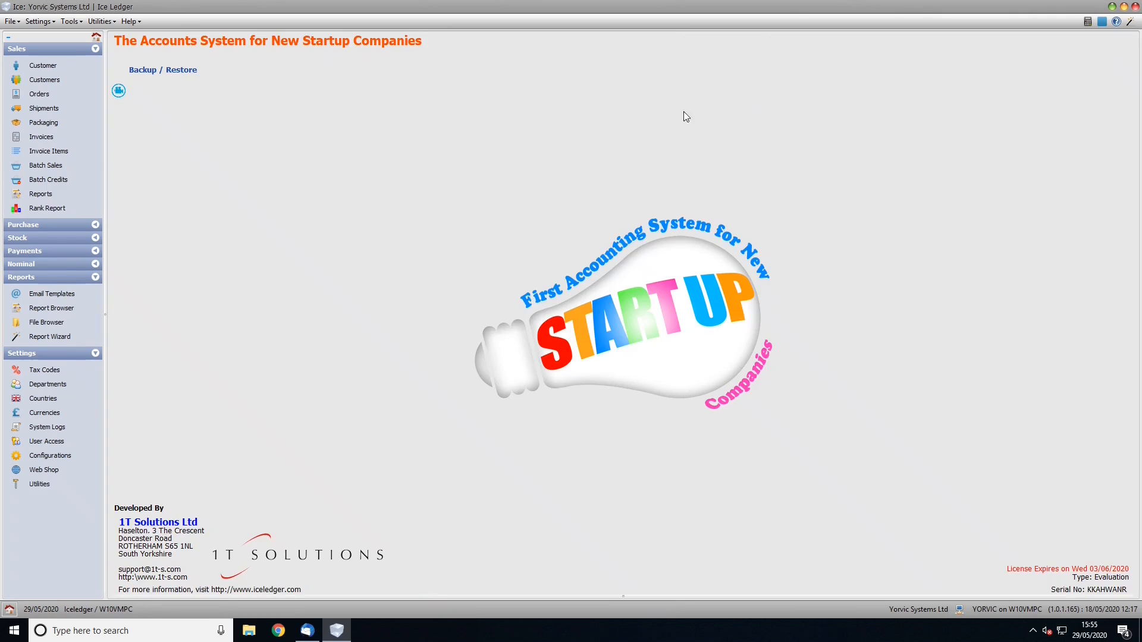